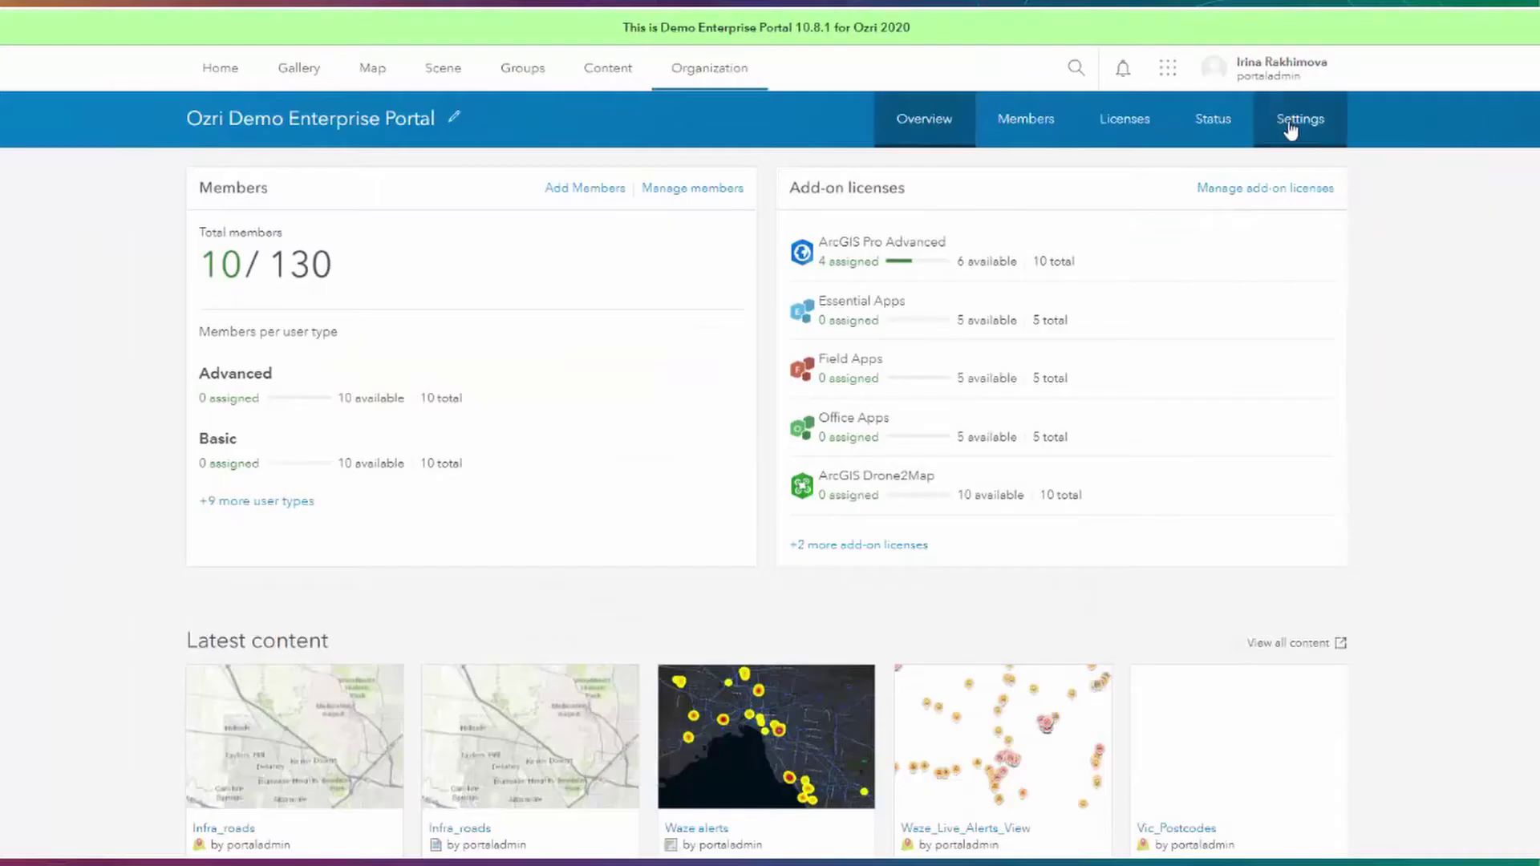
Review the organization's security settings page.
{"action": "left_click", "coordinate": [1292, 130]}
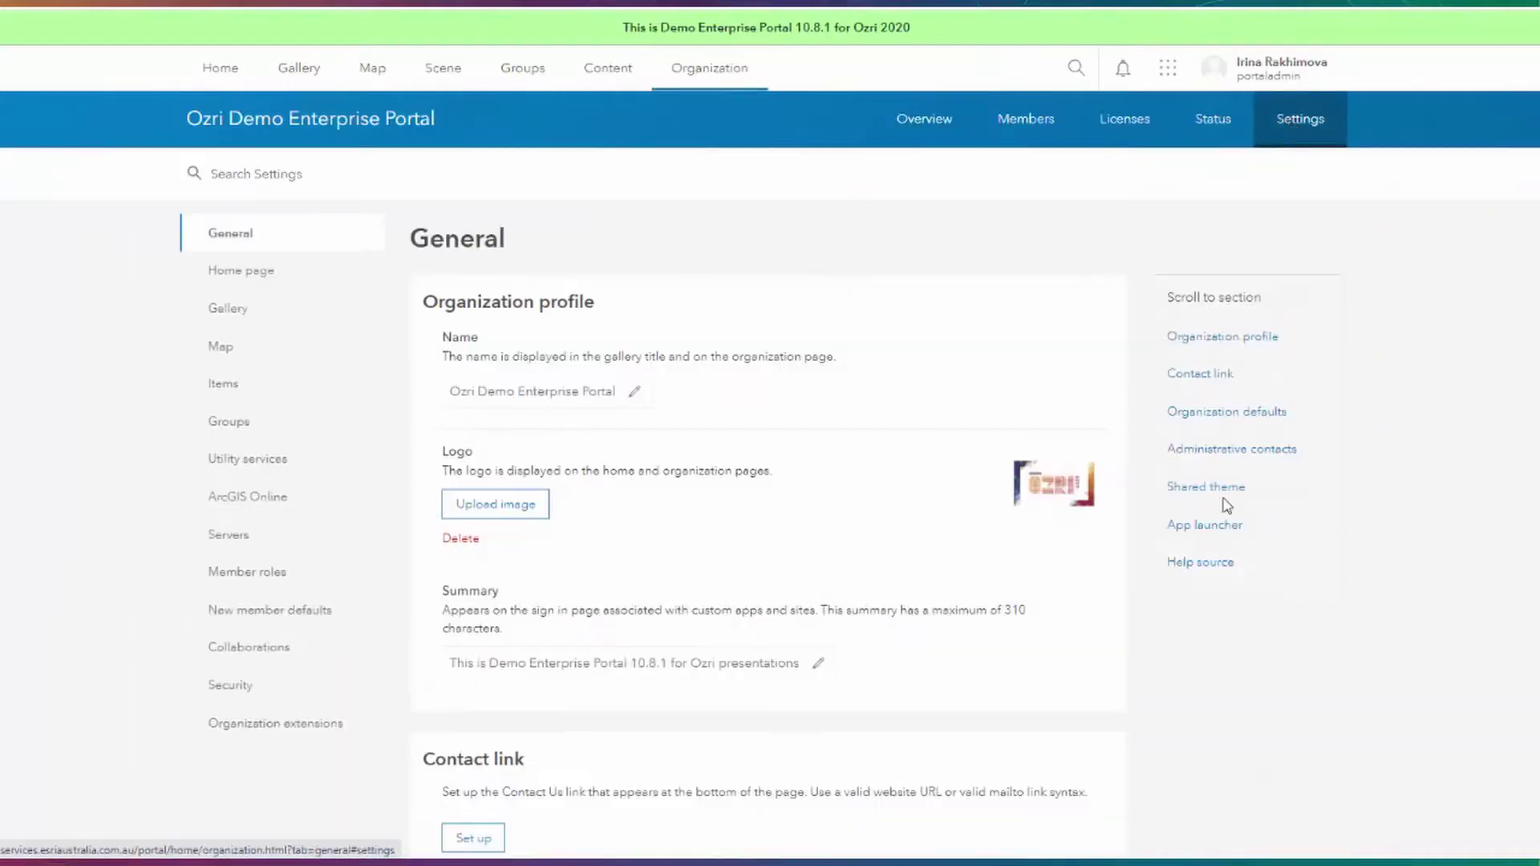
{"action": "left_click", "coordinate": [231, 685]}
{"action": "scroll", "coordinate": [561, 630], "scroll_direction": "down", "scroll_amount": 4}
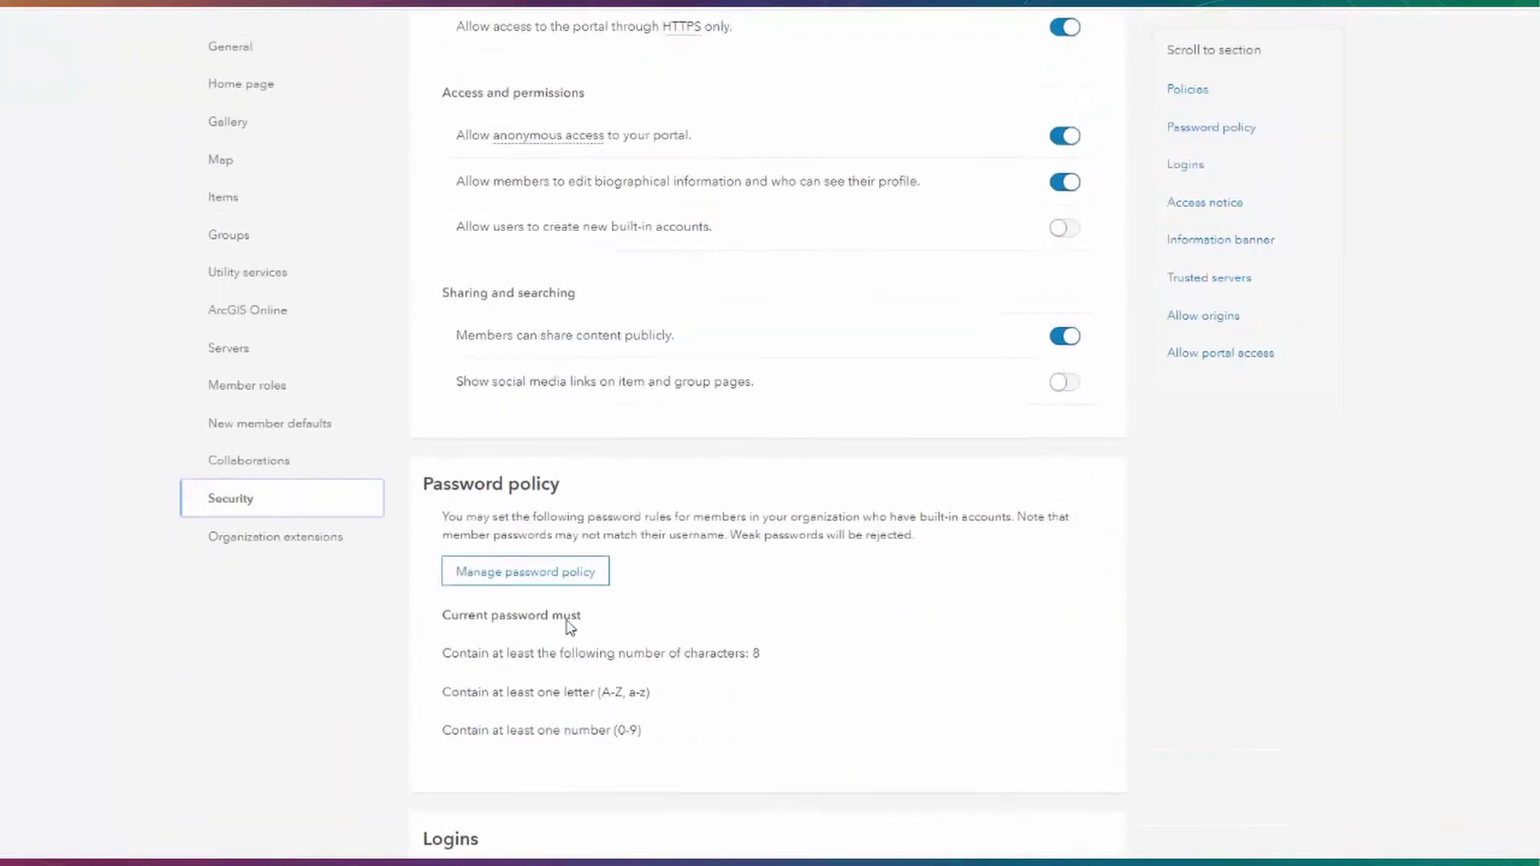
{"action": "scroll", "coordinate": [572, 627], "scroll_direction": "up", "scroll_amount": 6}
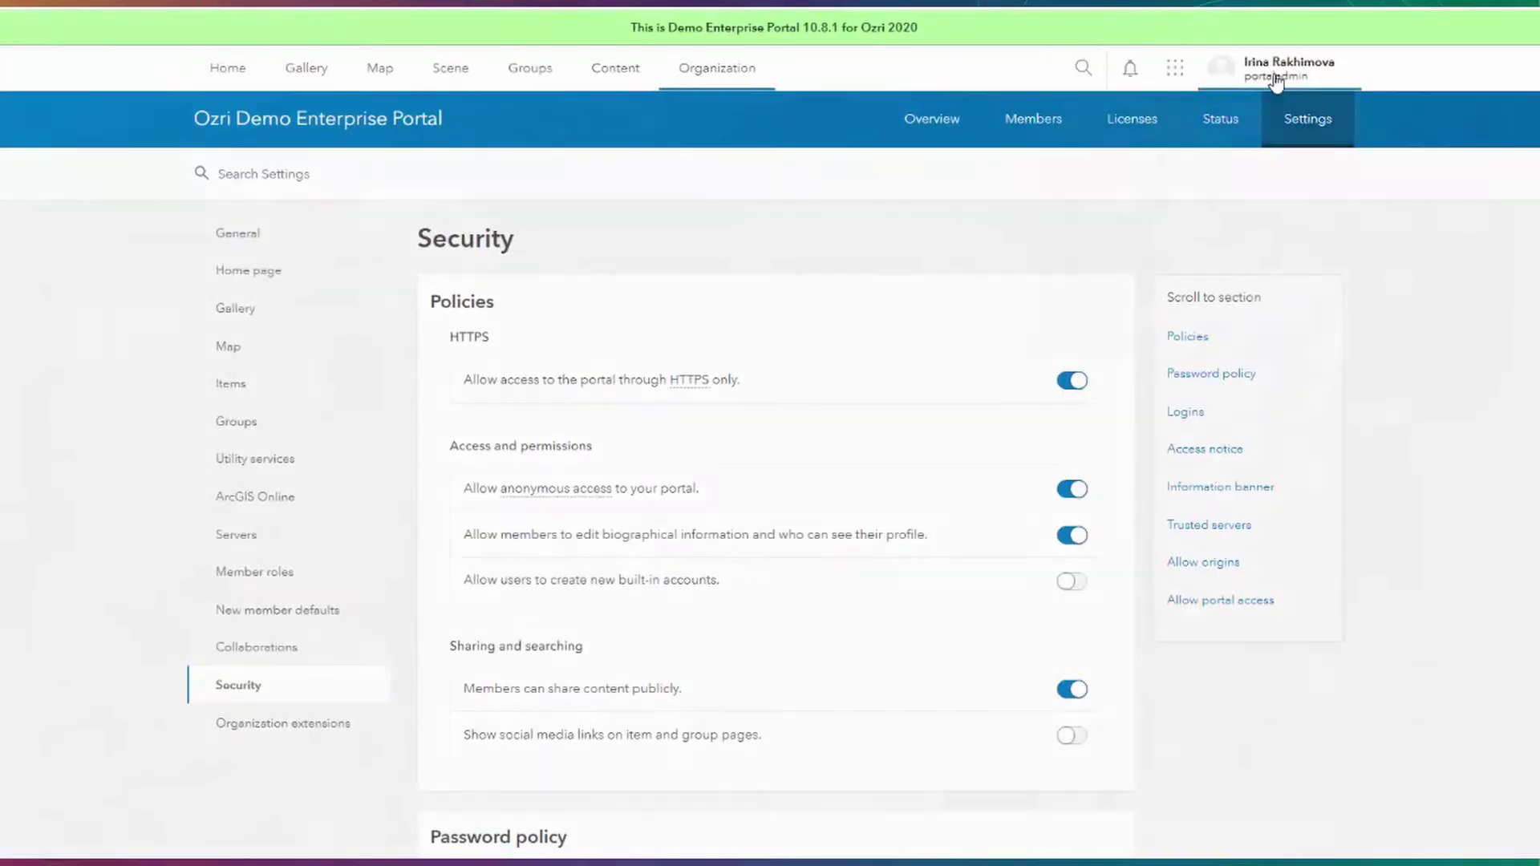
From the user profile, open the group sharing options for the Infra_roads layer.
{"action": "left_click", "coordinate": [1276, 74]}
{"action": "left_click", "coordinate": [380, 180]}
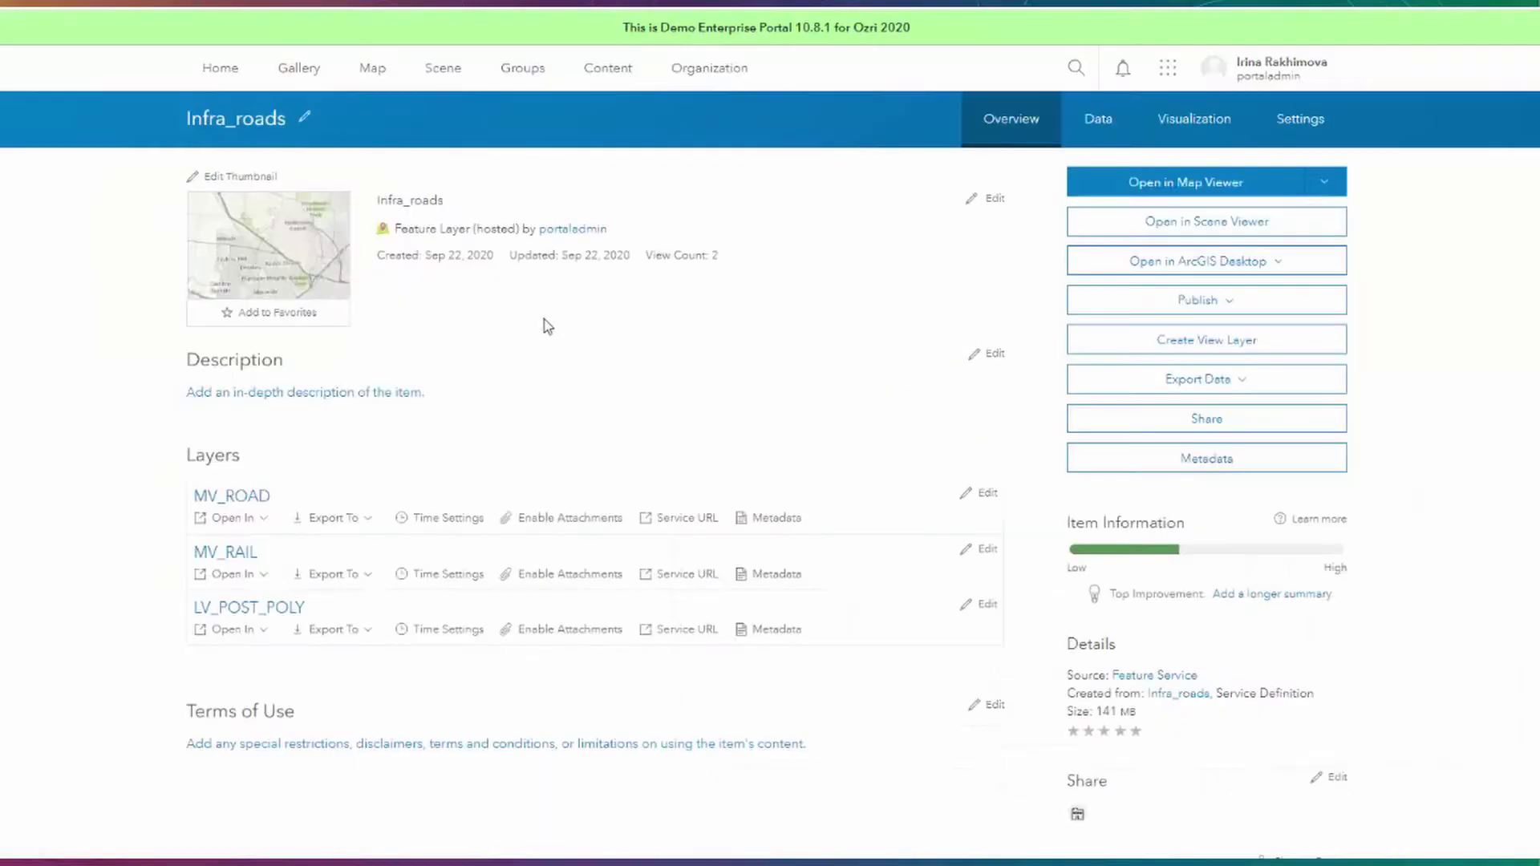
{"action": "left_click", "coordinate": [1152, 419]}
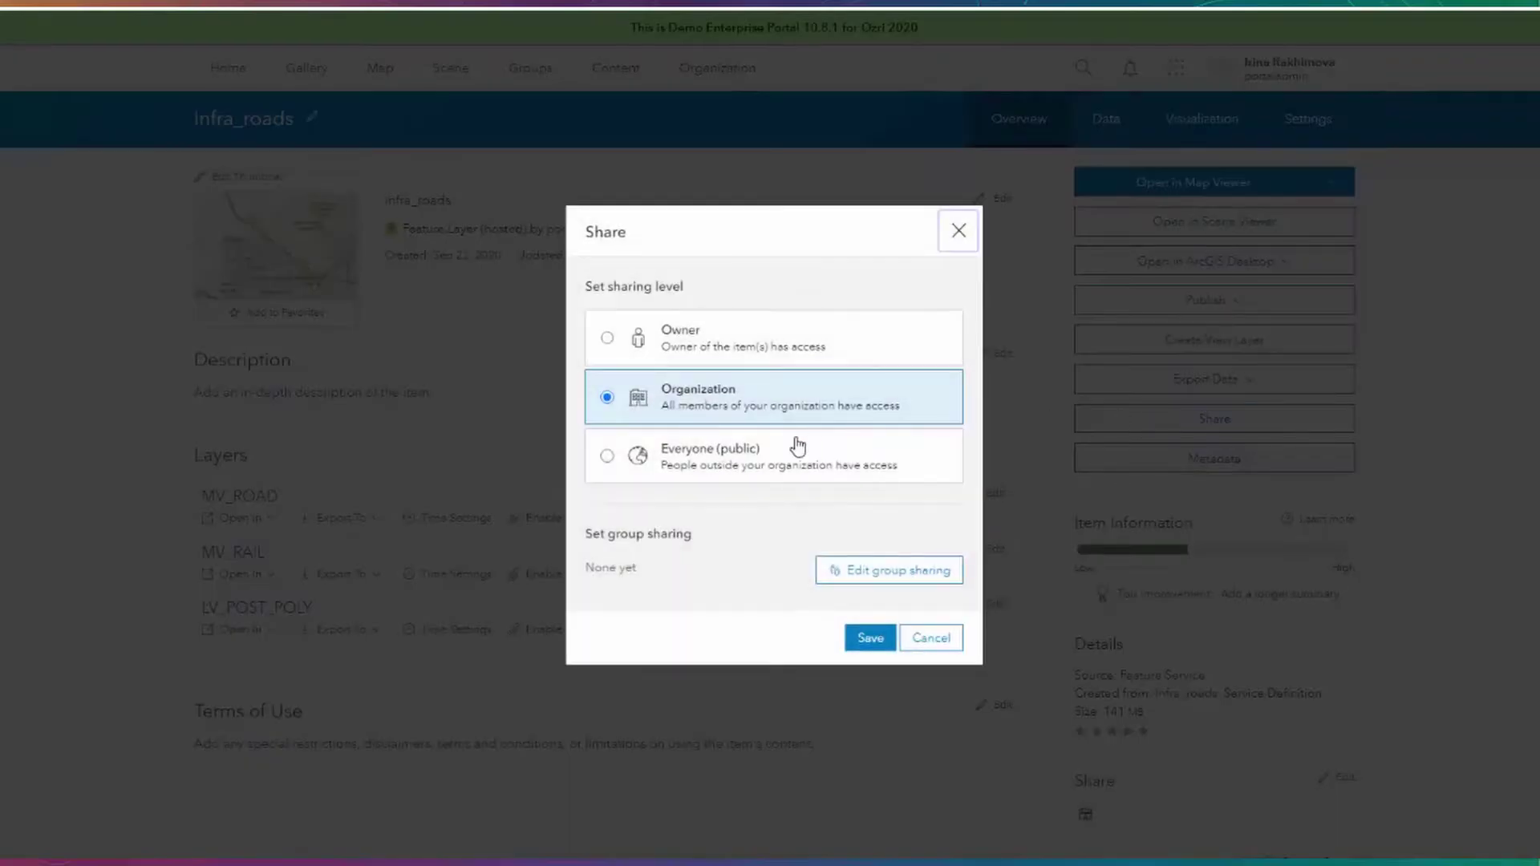
{"action": "left_click", "coordinate": [891, 579]}
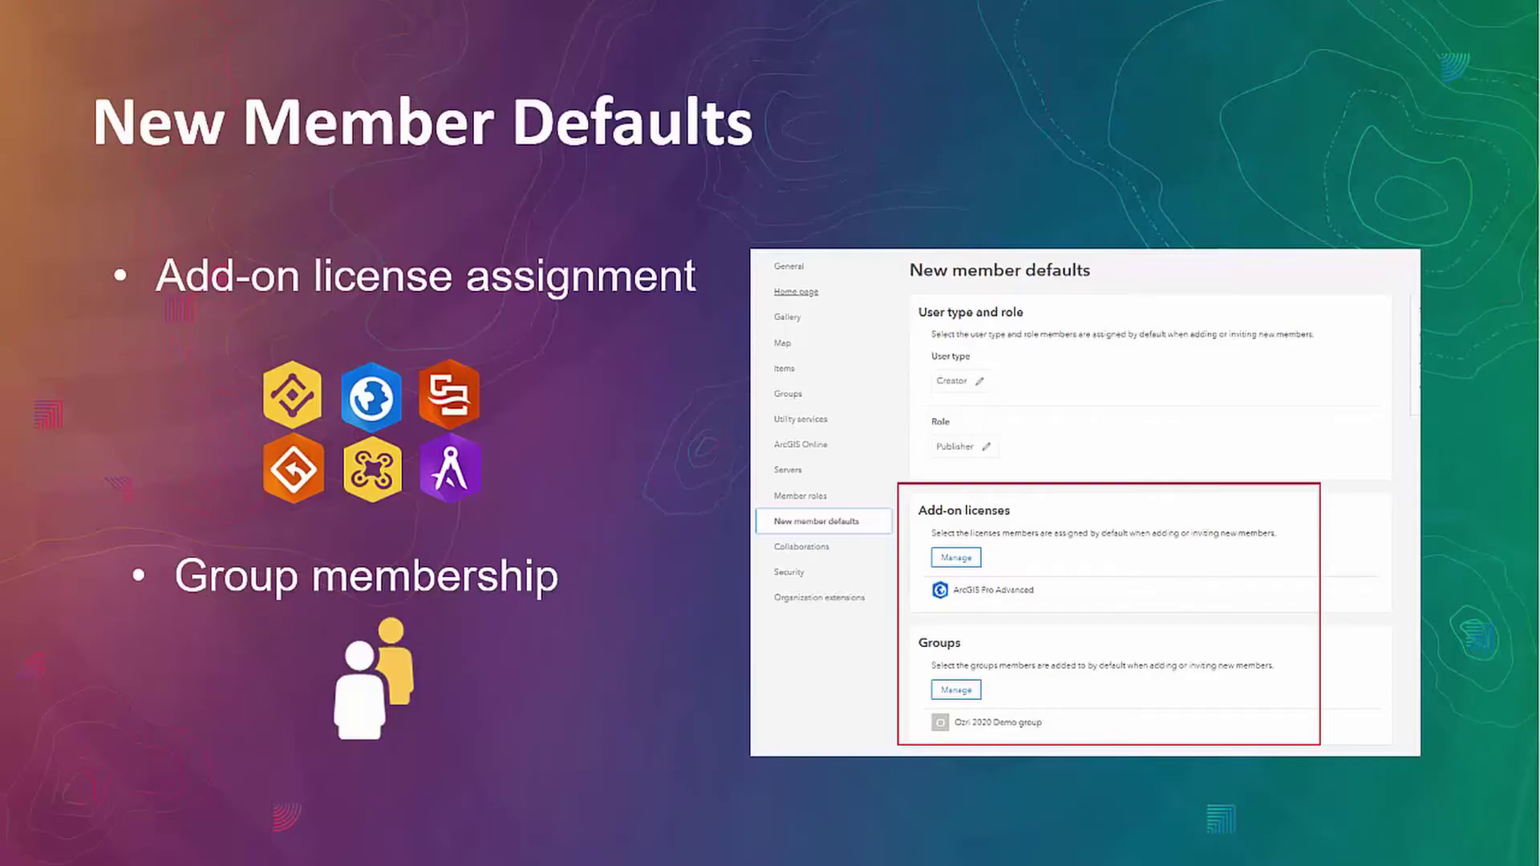
Advance to the Group capabilities slide on hiding member lists and blocking members leaving.
{"action": "key", "text": "Right"}
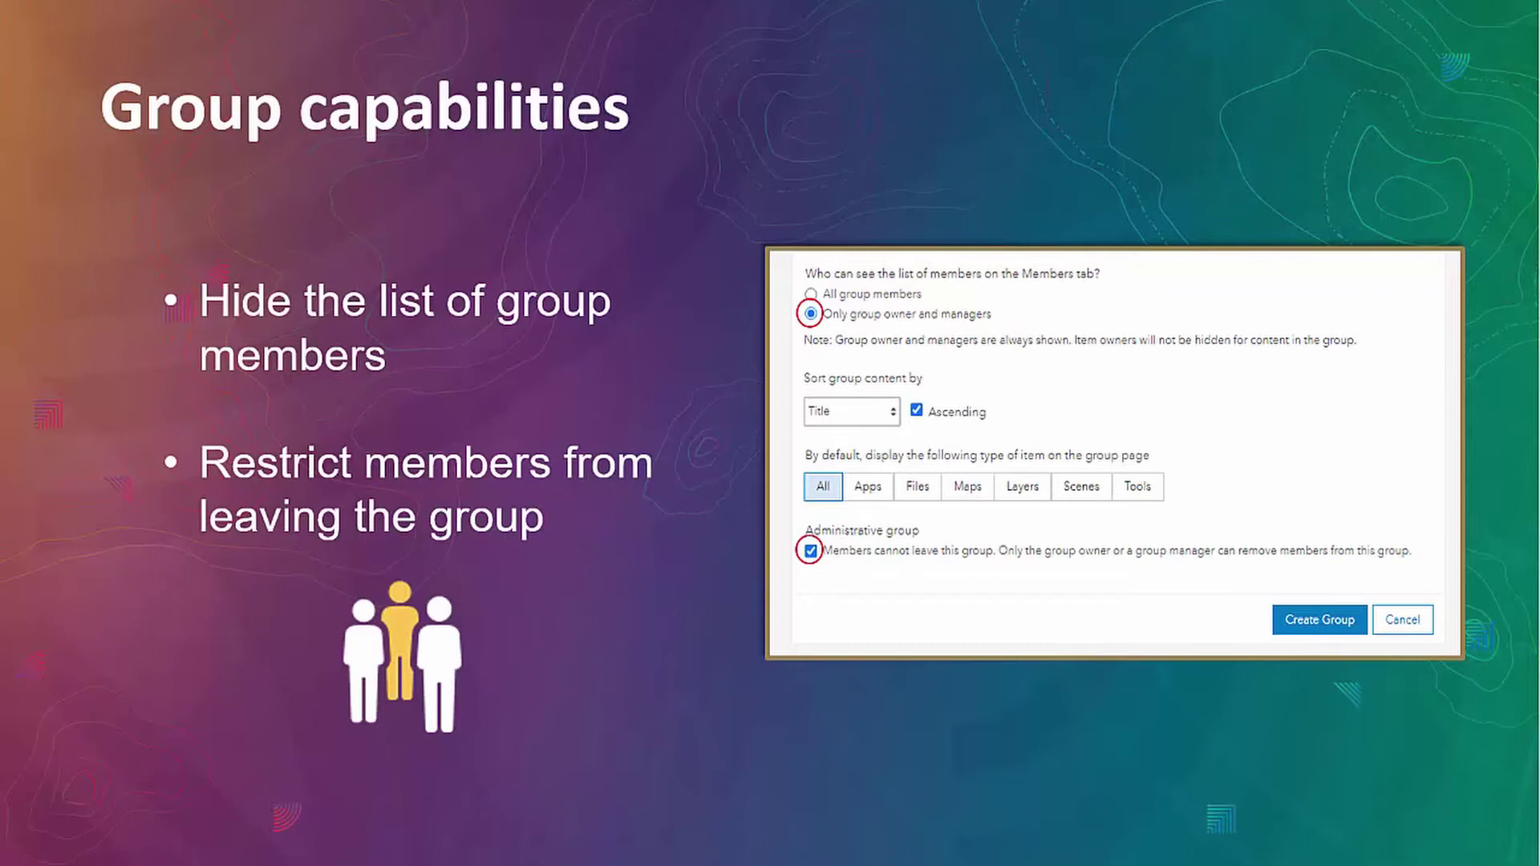
Advance to the New User type slide introducing Storyteller.
{"action": "key", "text": "Right"}
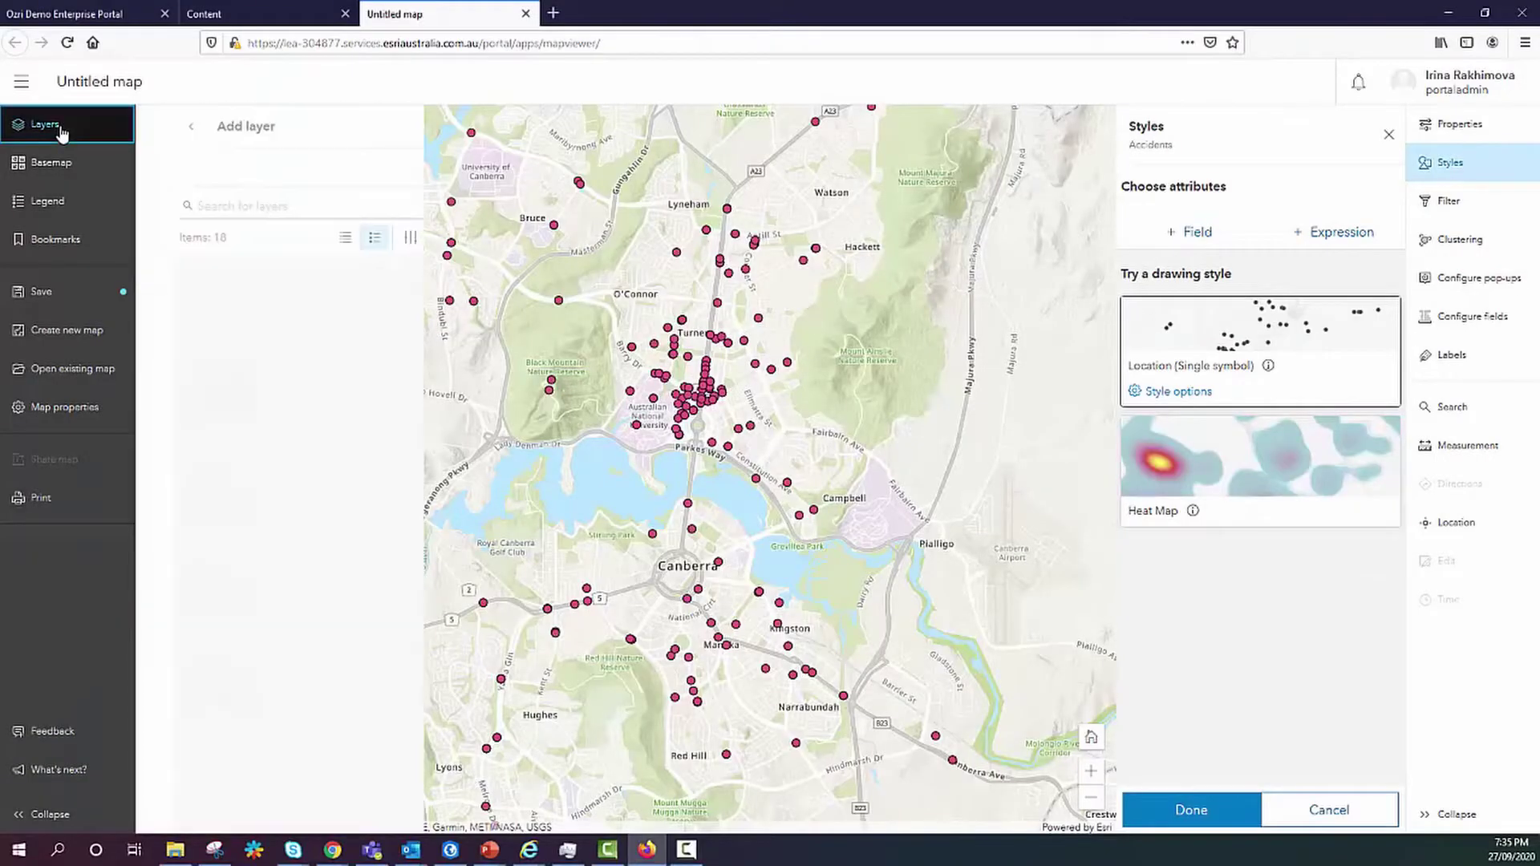
Switch the Accidents map's basemap to Streets (Night).
{"action": "left_click", "coordinate": [49, 126]}
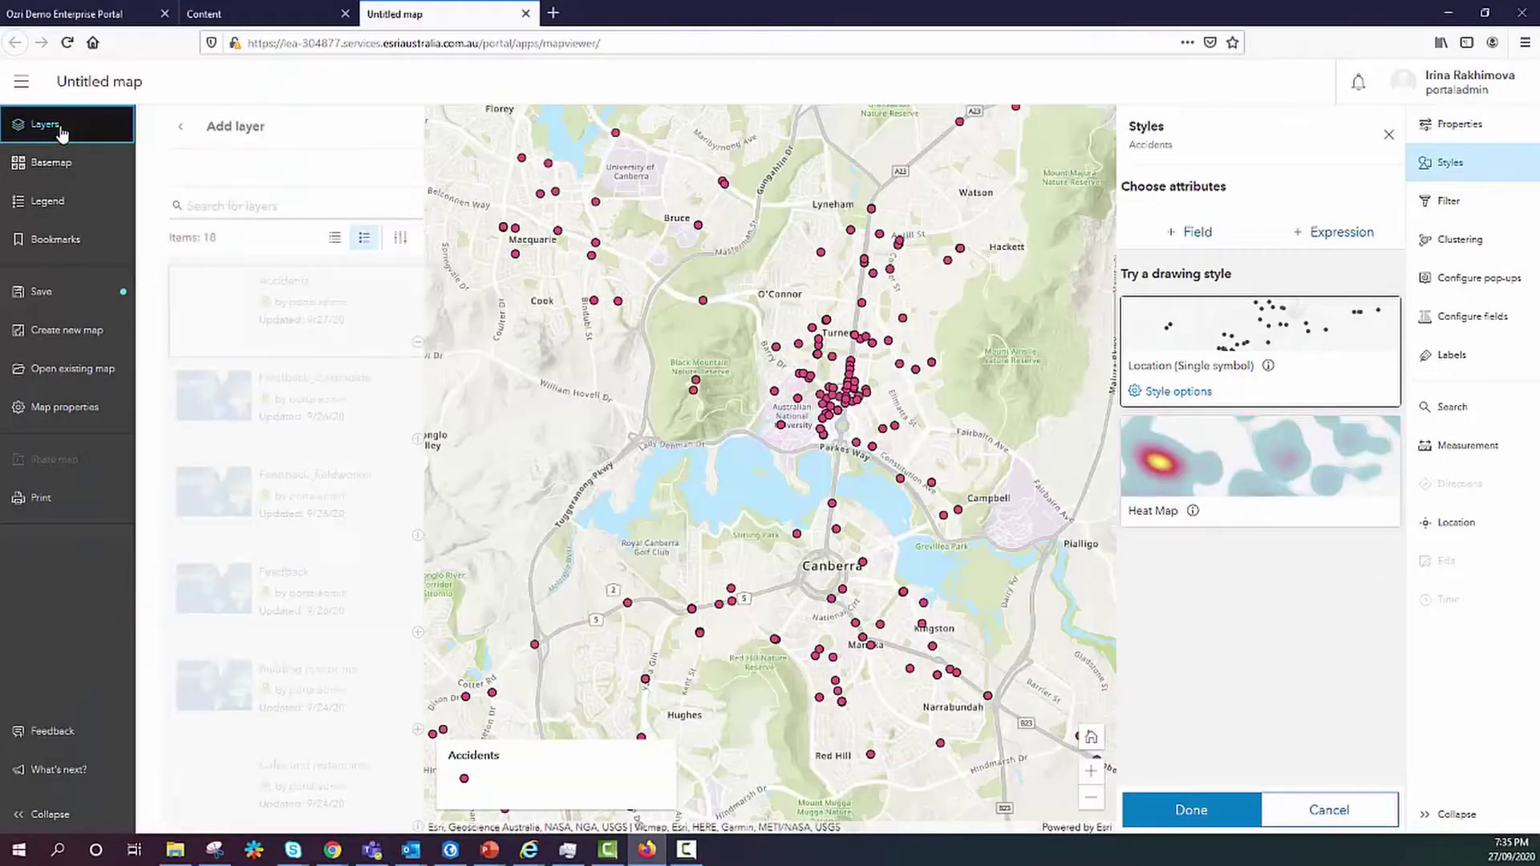
{"action": "left_click", "coordinate": [41, 169]}
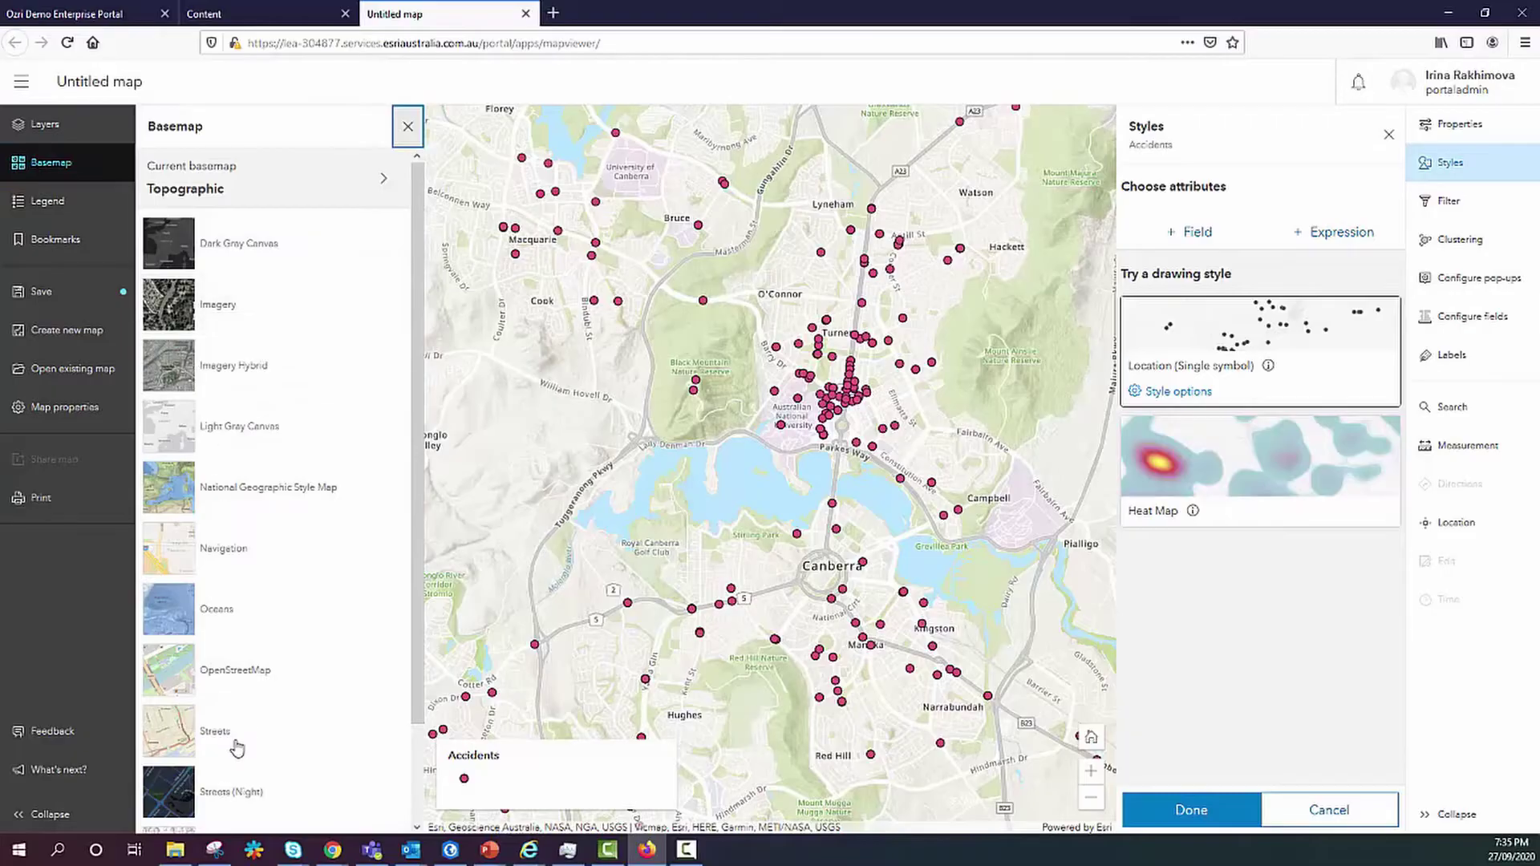
{"action": "left_click", "coordinate": [189, 786]}
Look at the map's Print and Save options without saving.
{"action": "left_click", "coordinate": [40, 498]}
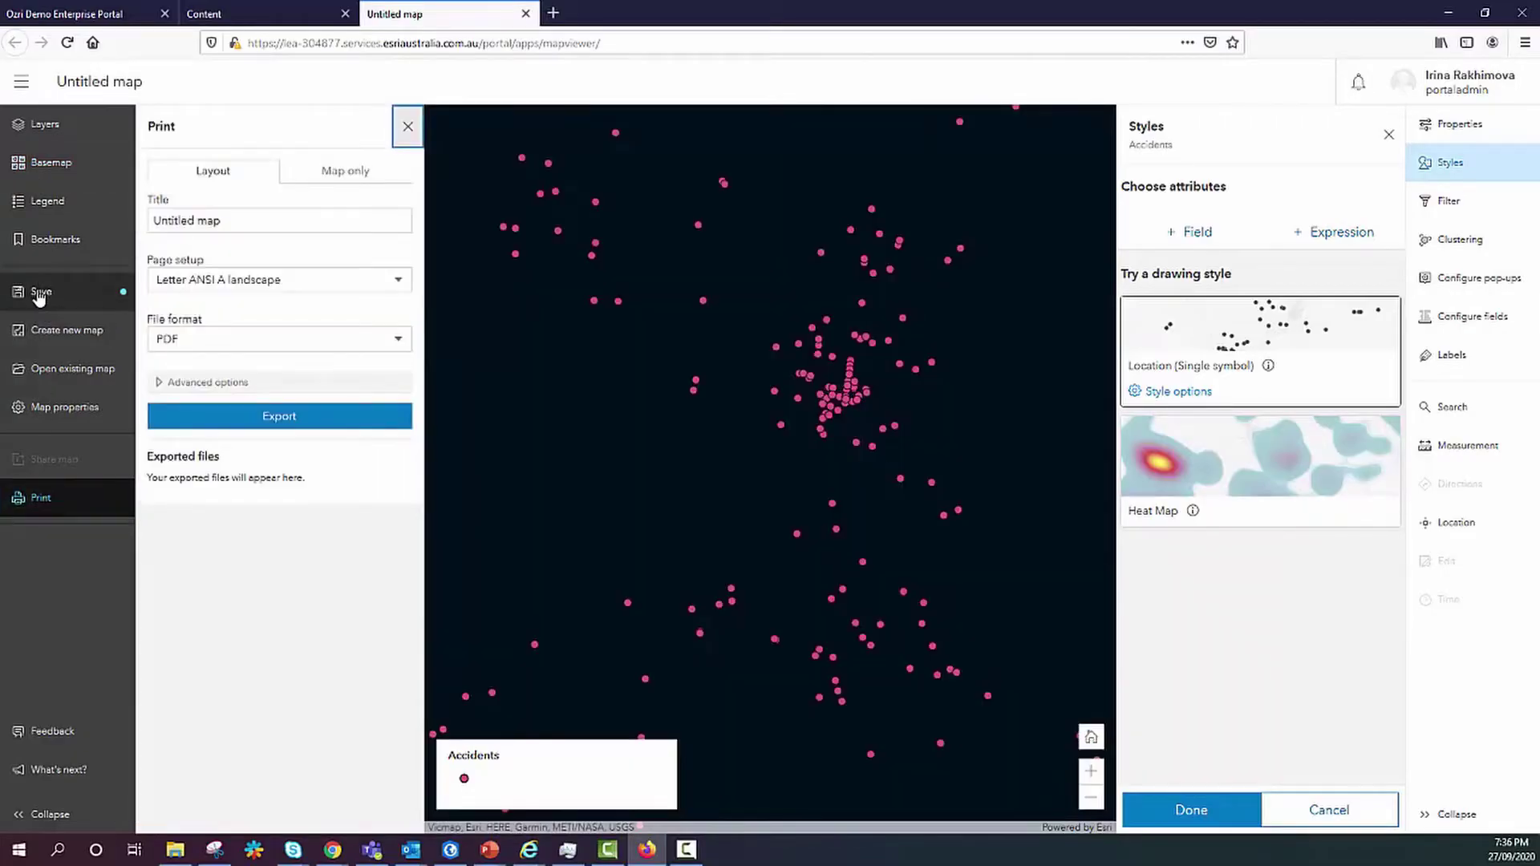
{"action": "left_click", "coordinate": [40, 293]}
{"action": "key", "text": "Escape"}
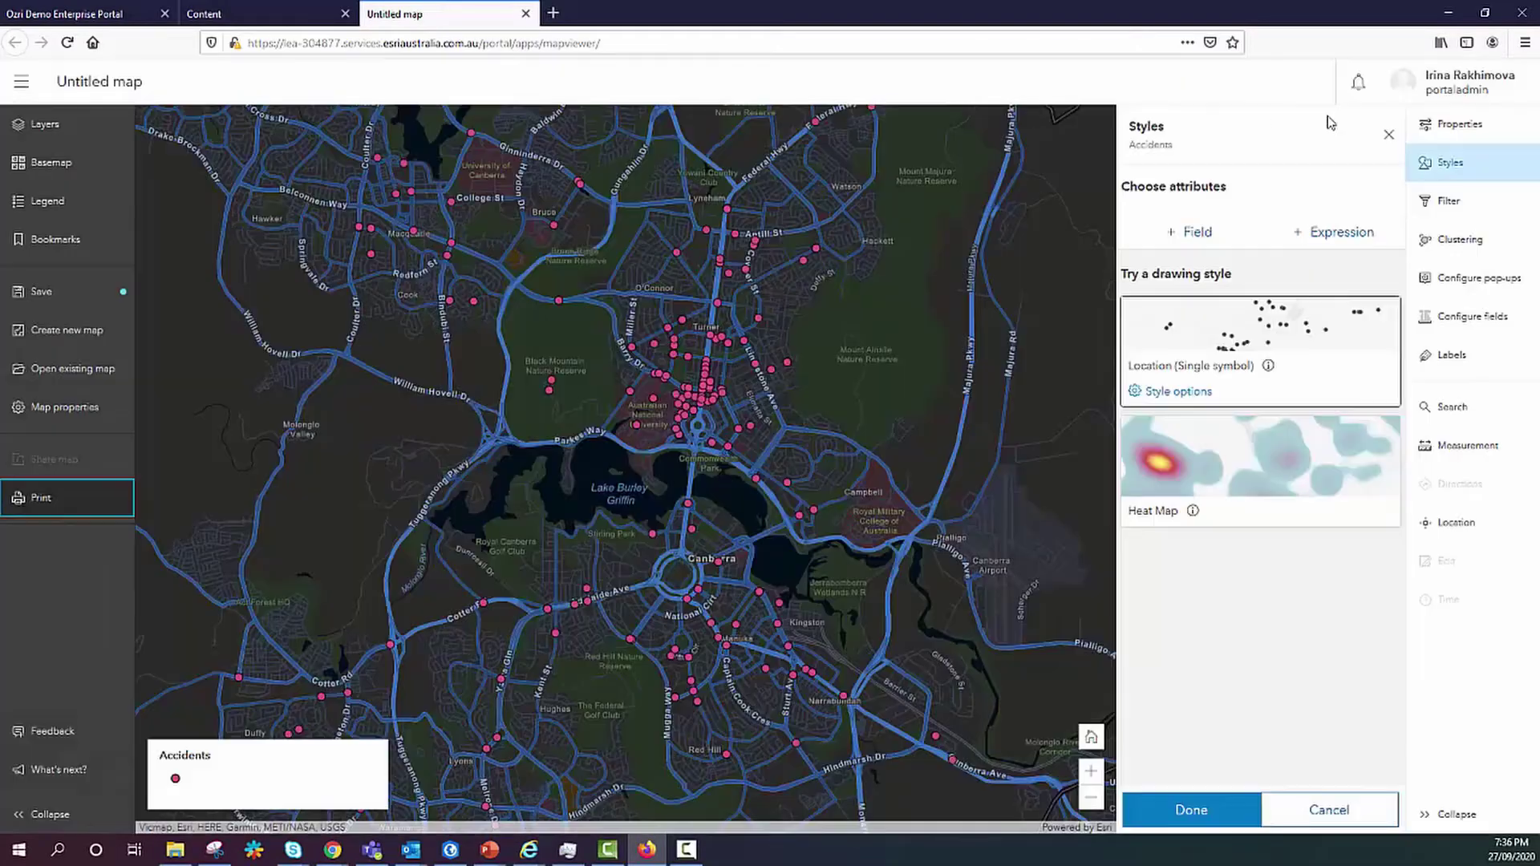
Review the Accidents layer's filter, pop-up, label and property settings.
{"action": "left_click", "coordinate": [1456, 202]}
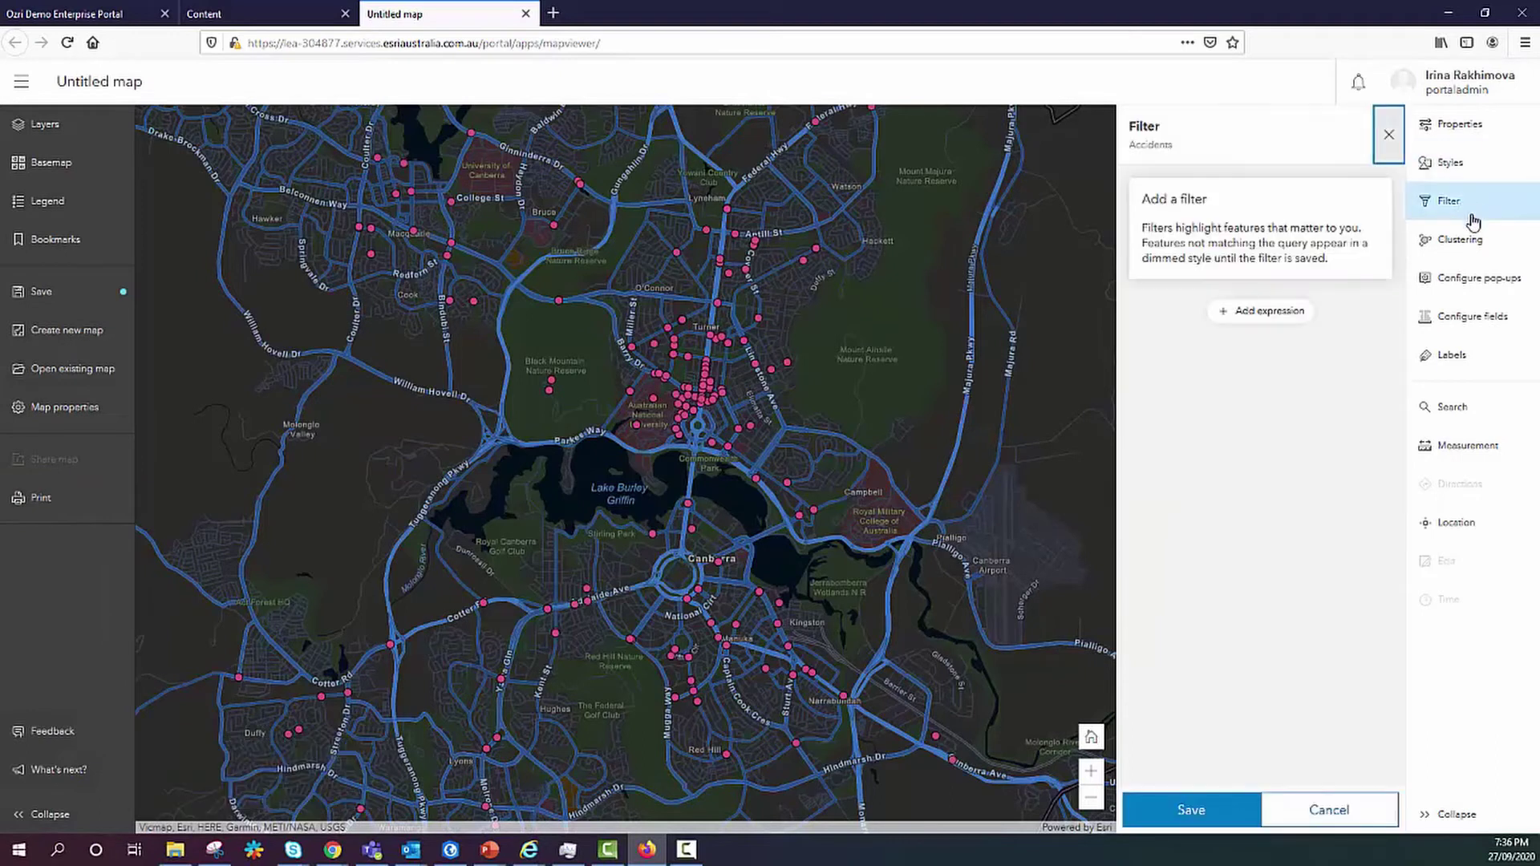
{"action": "left_click", "coordinate": [1473, 277]}
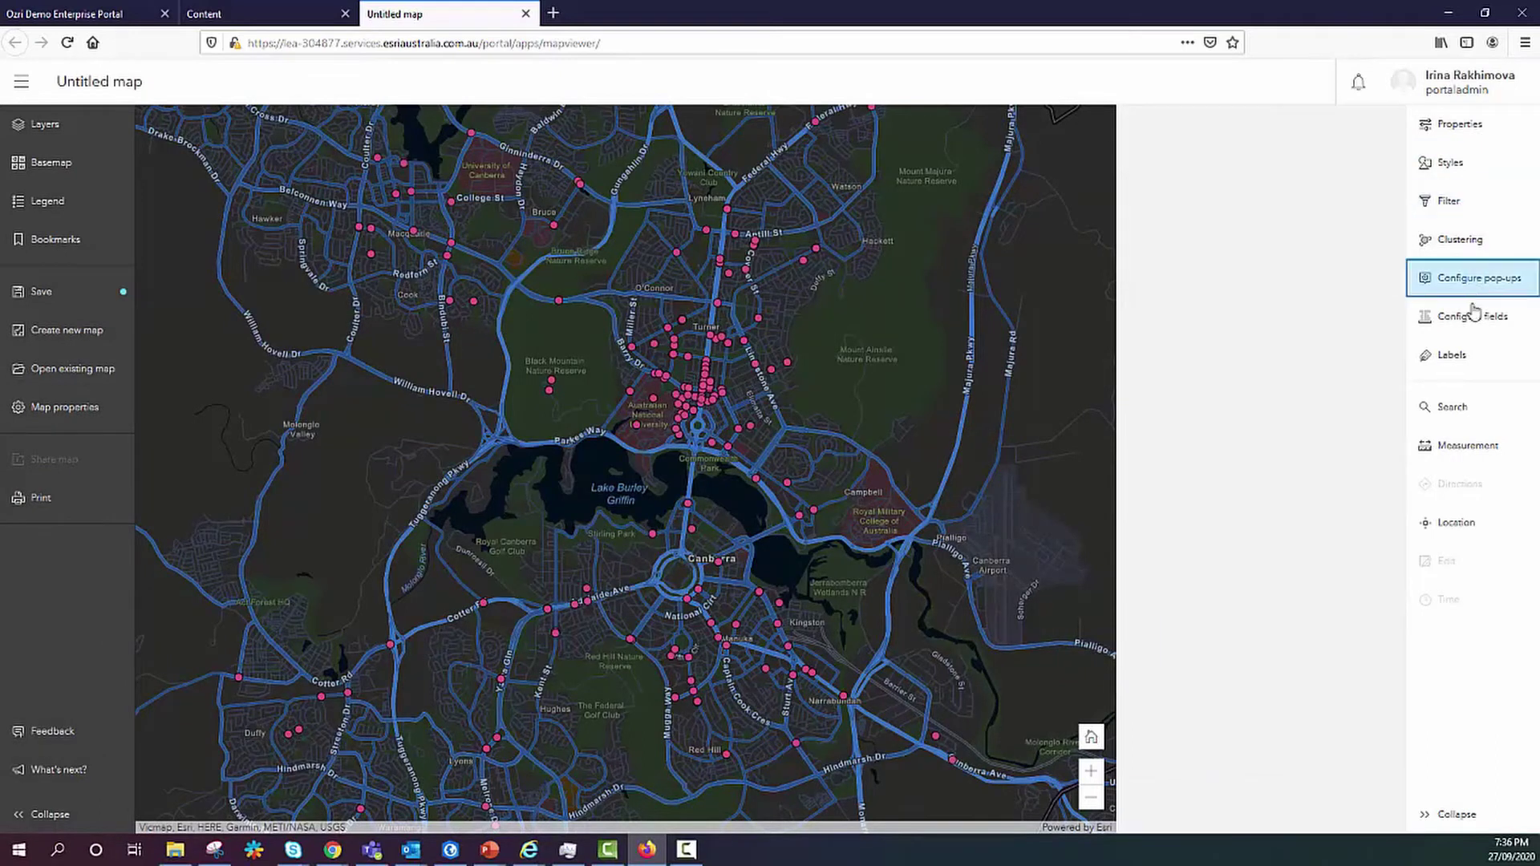
{"action": "left_click", "coordinate": [1466, 360]}
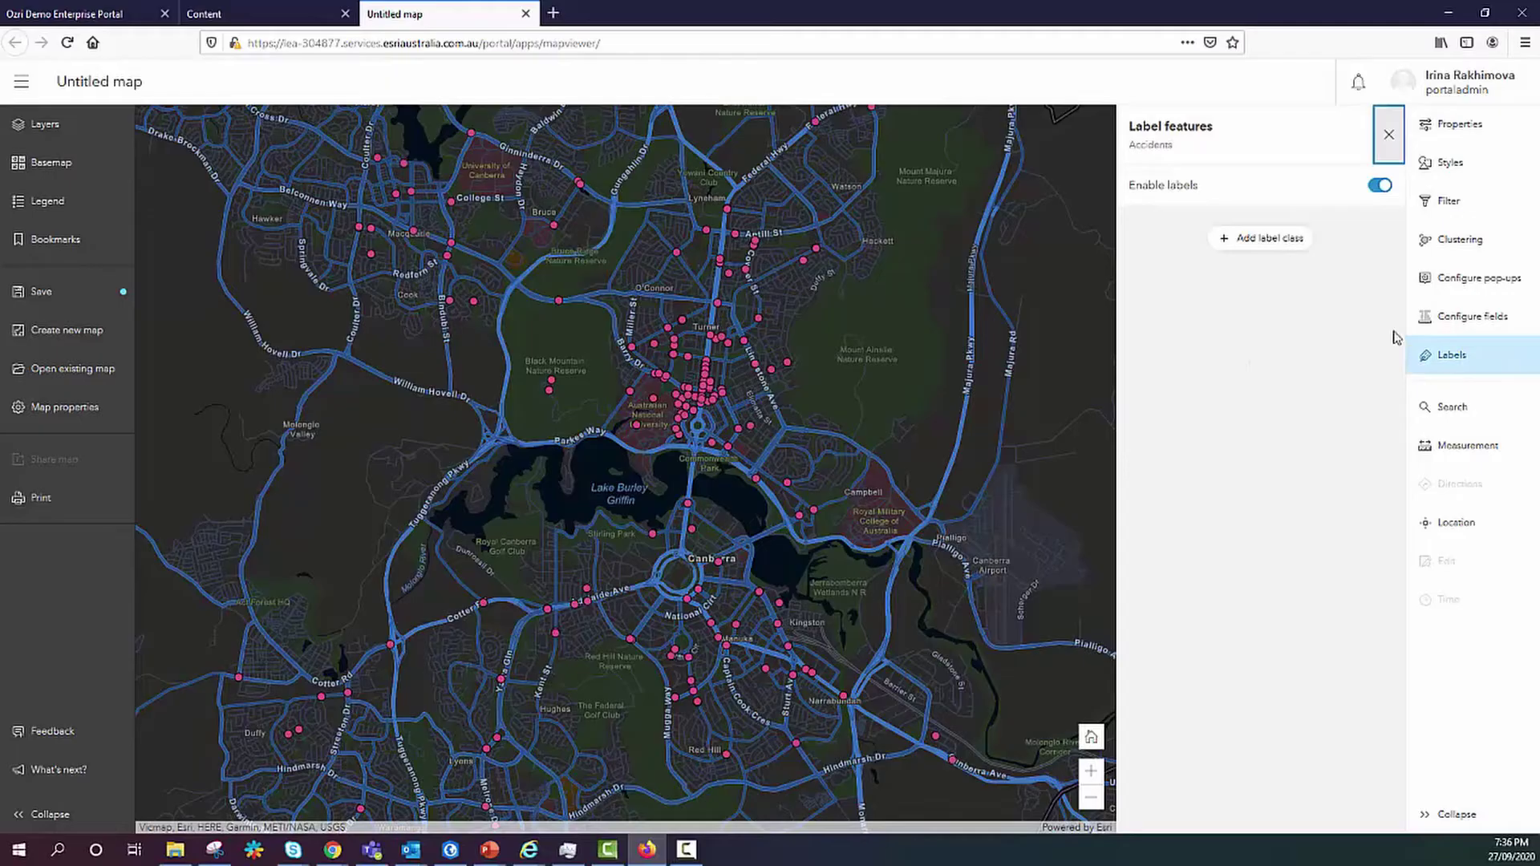
{"action": "left_click", "coordinate": [1440, 128]}
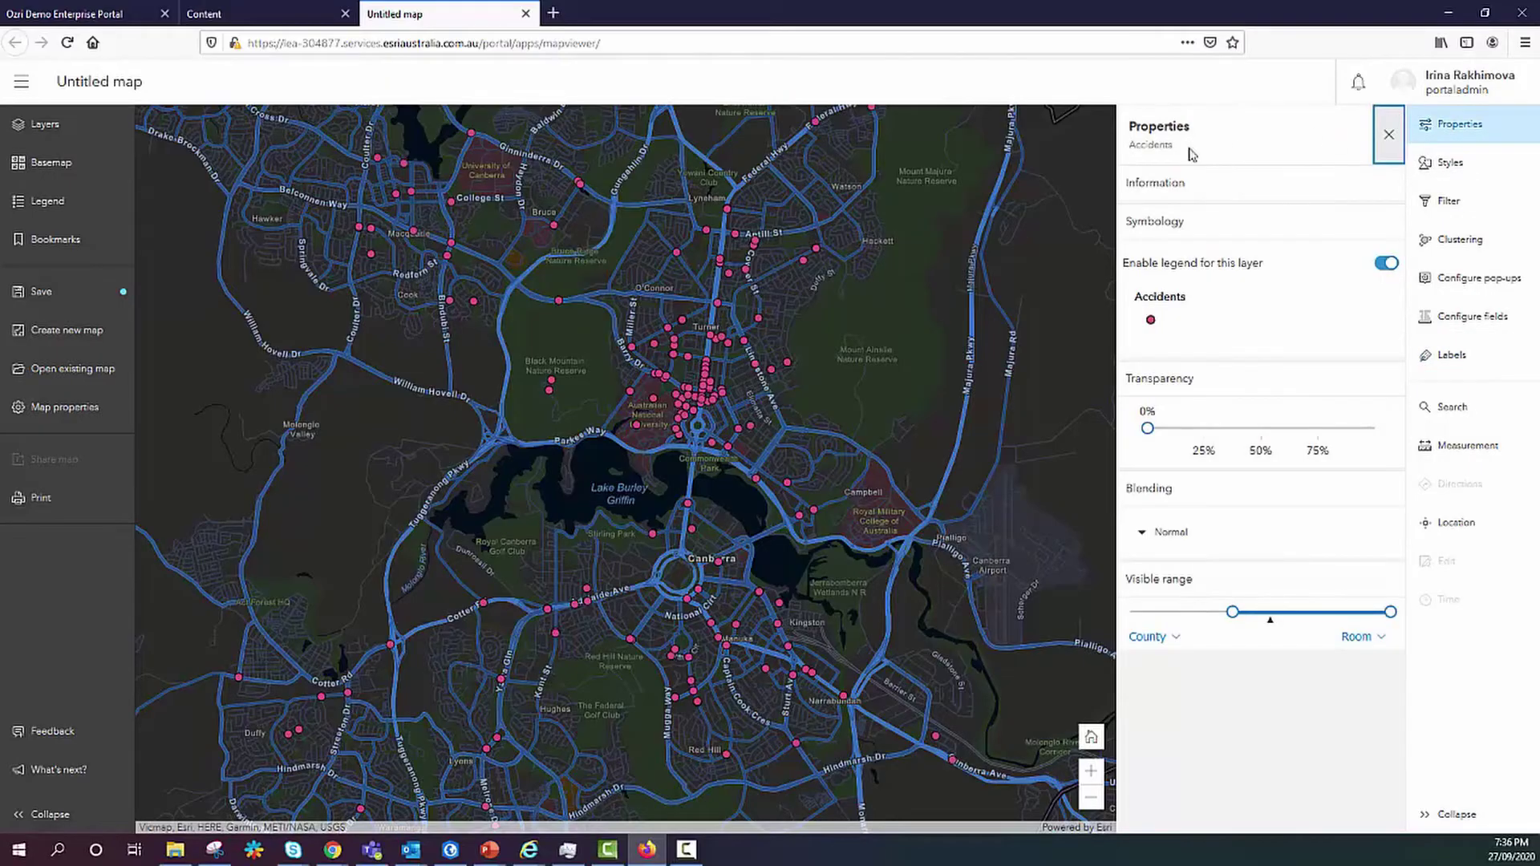
{"action": "scroll", "coordinate": [847, 369], "scroll_direction": "up", "scroll_amount": 1}
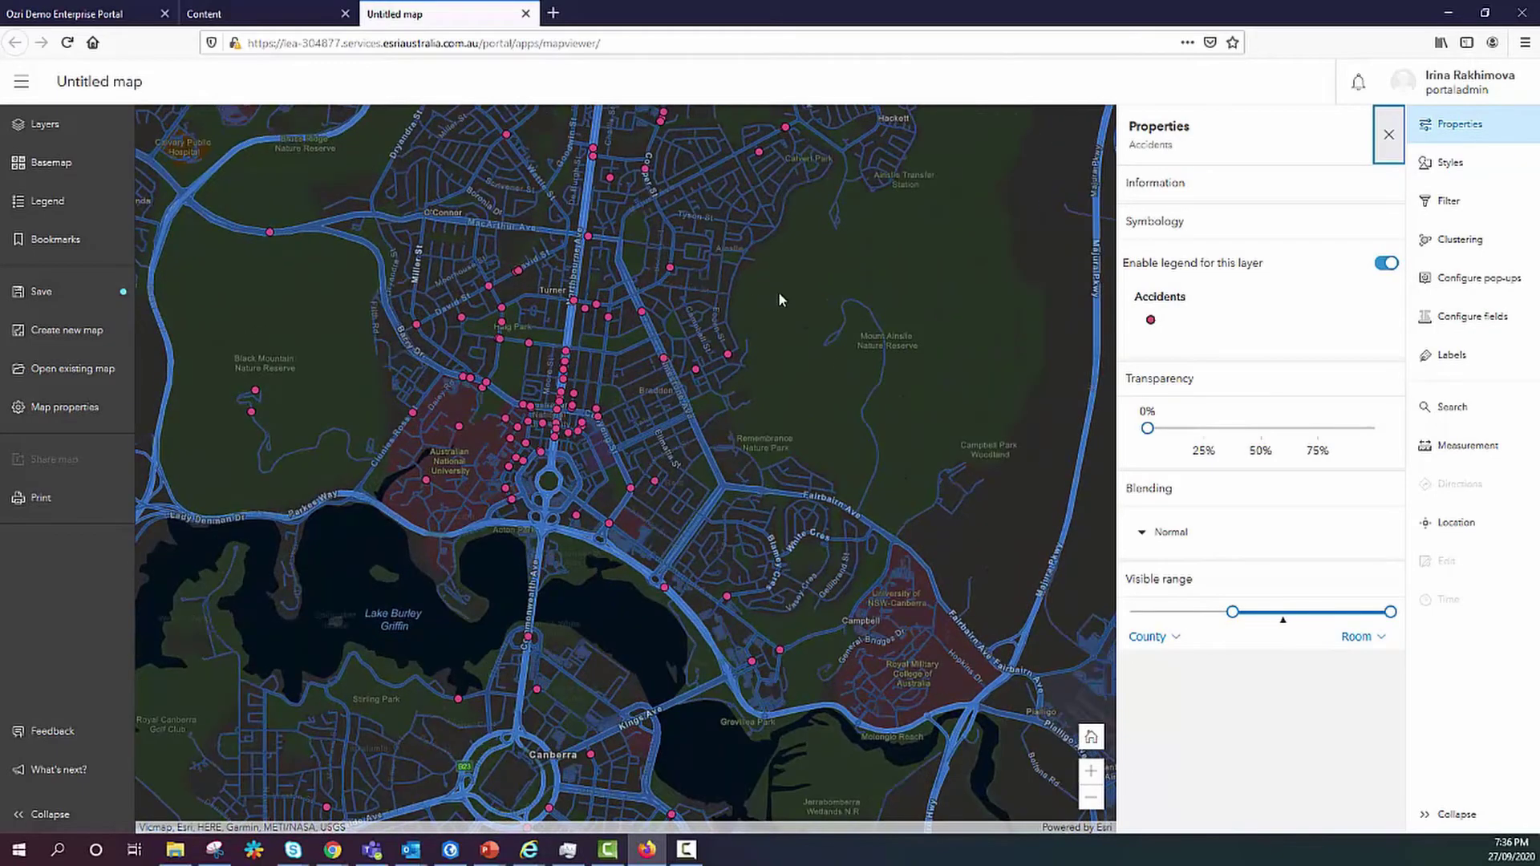
In Organization Map settings, toggle Map Viewer Beta off and back on for members.
{"action": "left_click", "coordinate": [98, 16]}
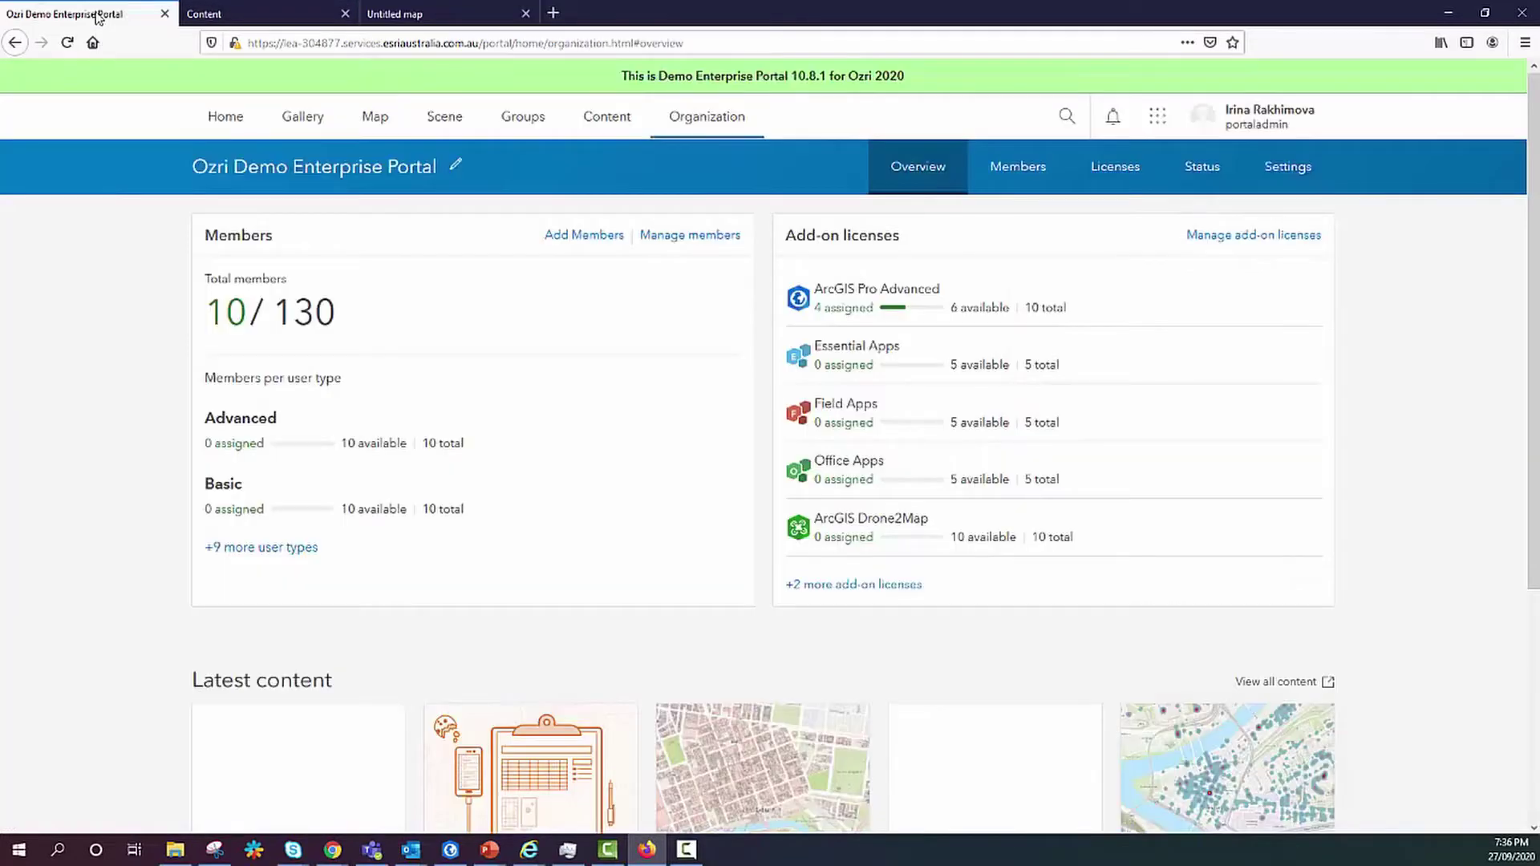
{"action": "left_click", "coordinate": [1288, 165]}
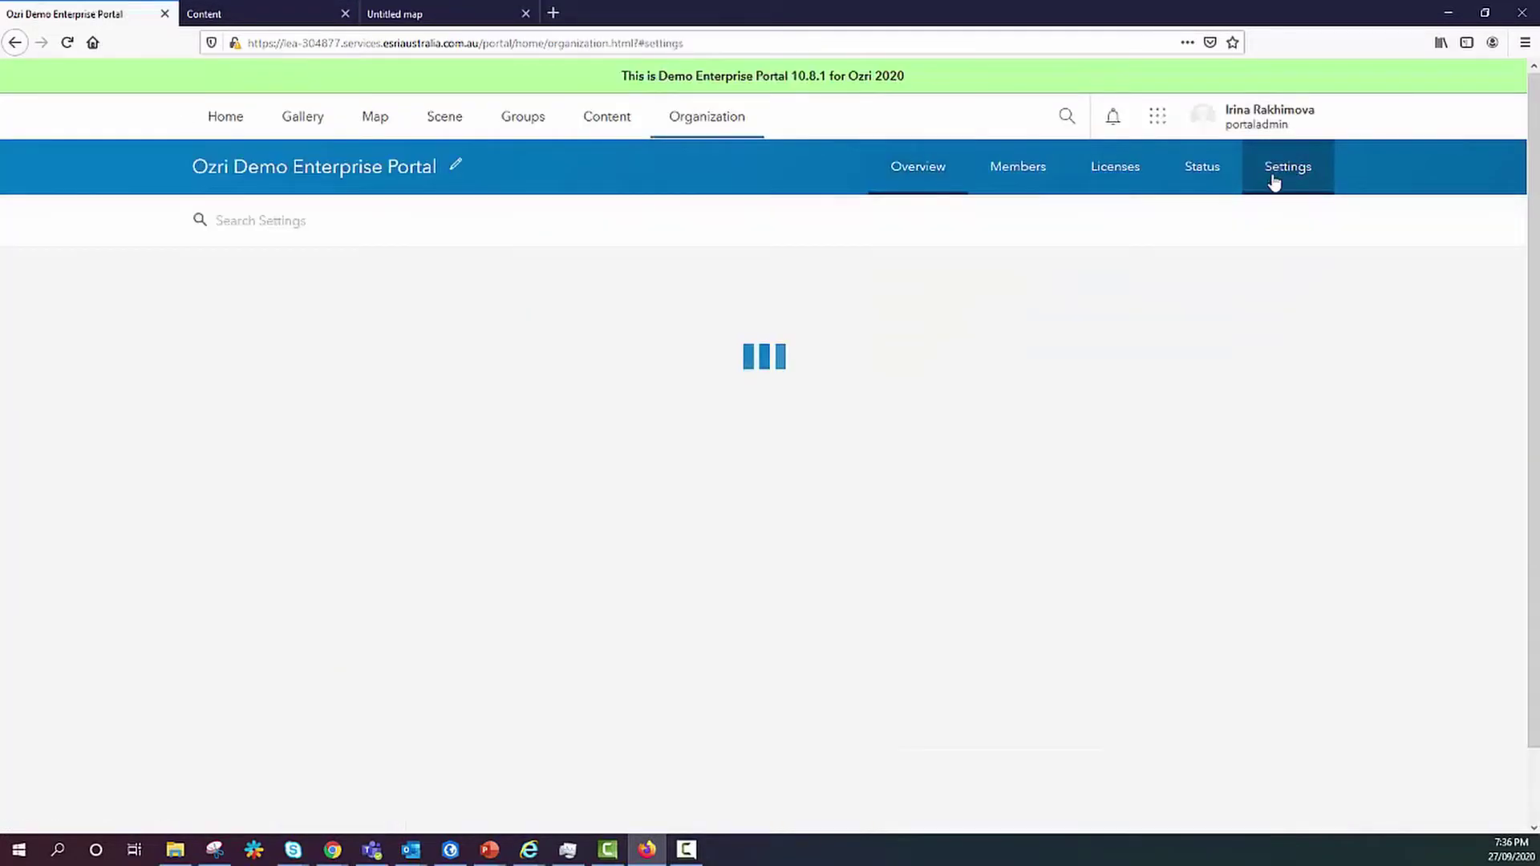
{"action": "left_click", "coordinate": [212, 400]}
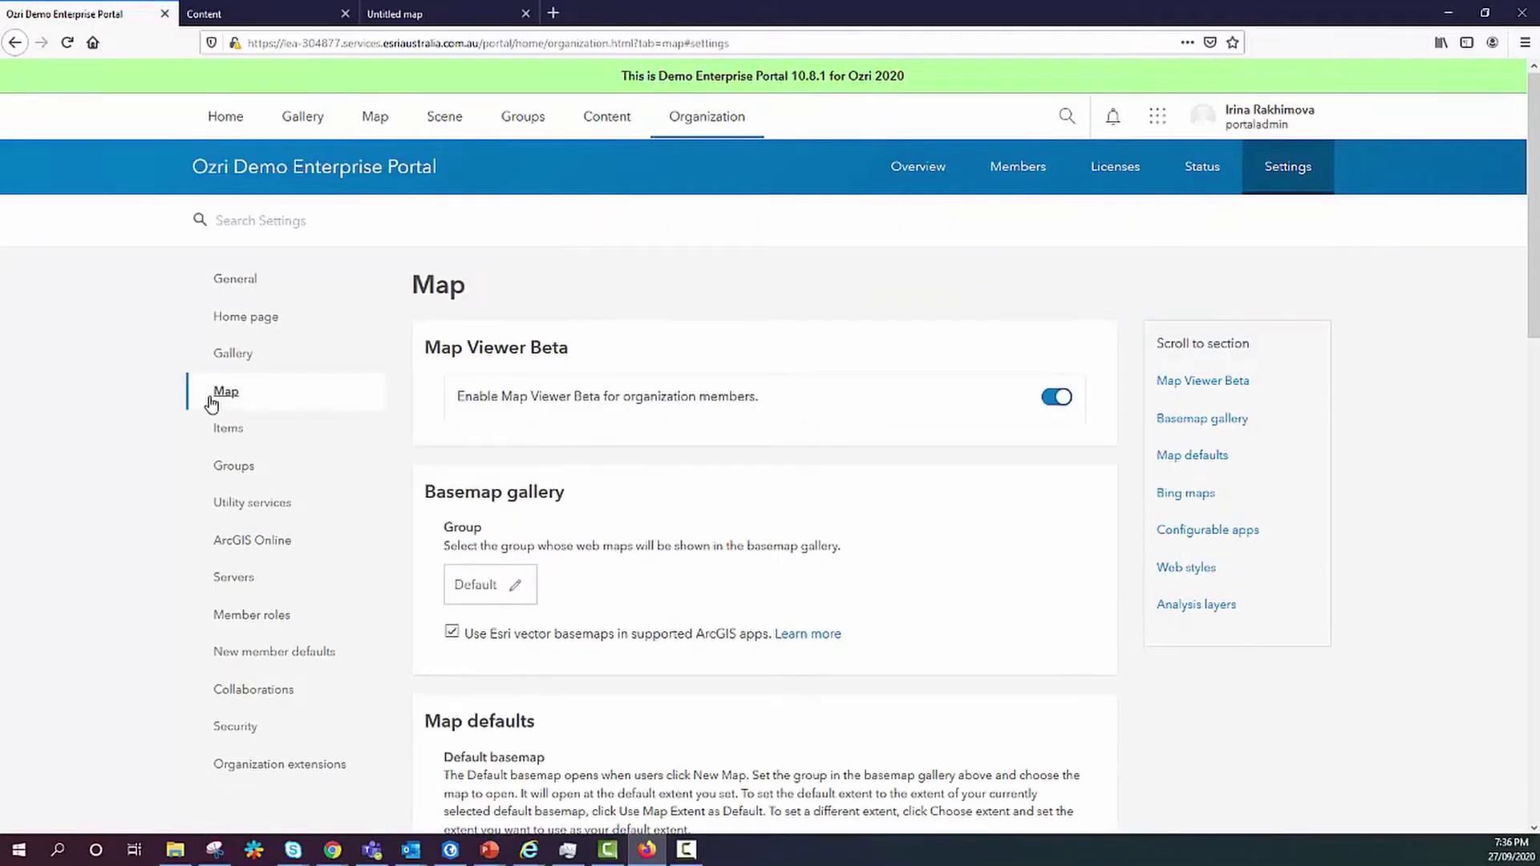
{"action": "left_click", "coordinate": [1063, 403]}
{"action": "left_click", "coordinate": [1057, 399]}
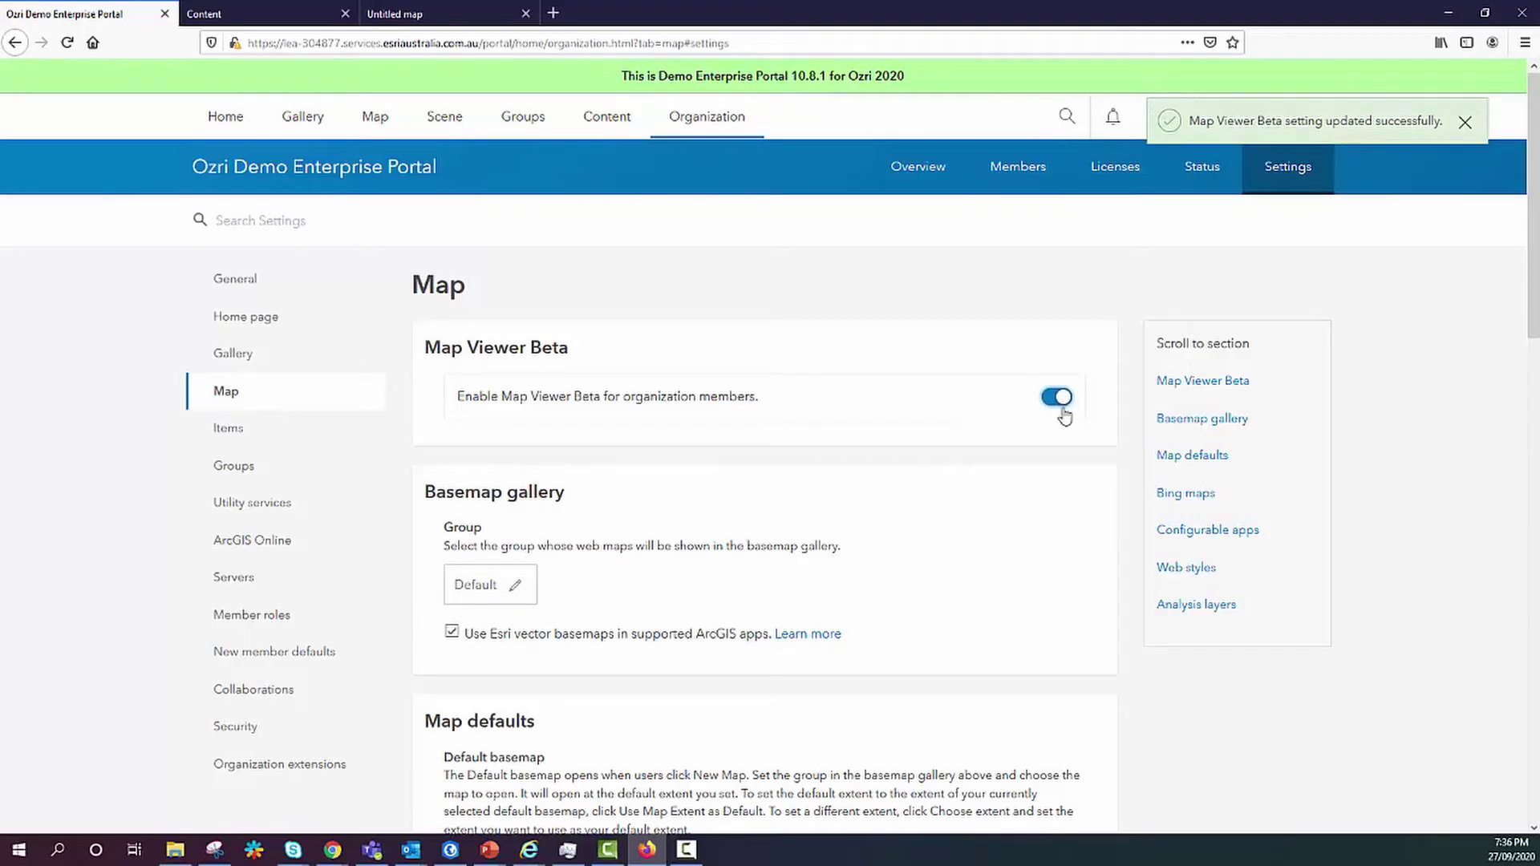
Open the Accidents item's details and its Open in Map Viewer choices.
{"action": "left_click", "coordinate": [257, 14]}
{"action": "left_click", "coordinate": [518, 354]}
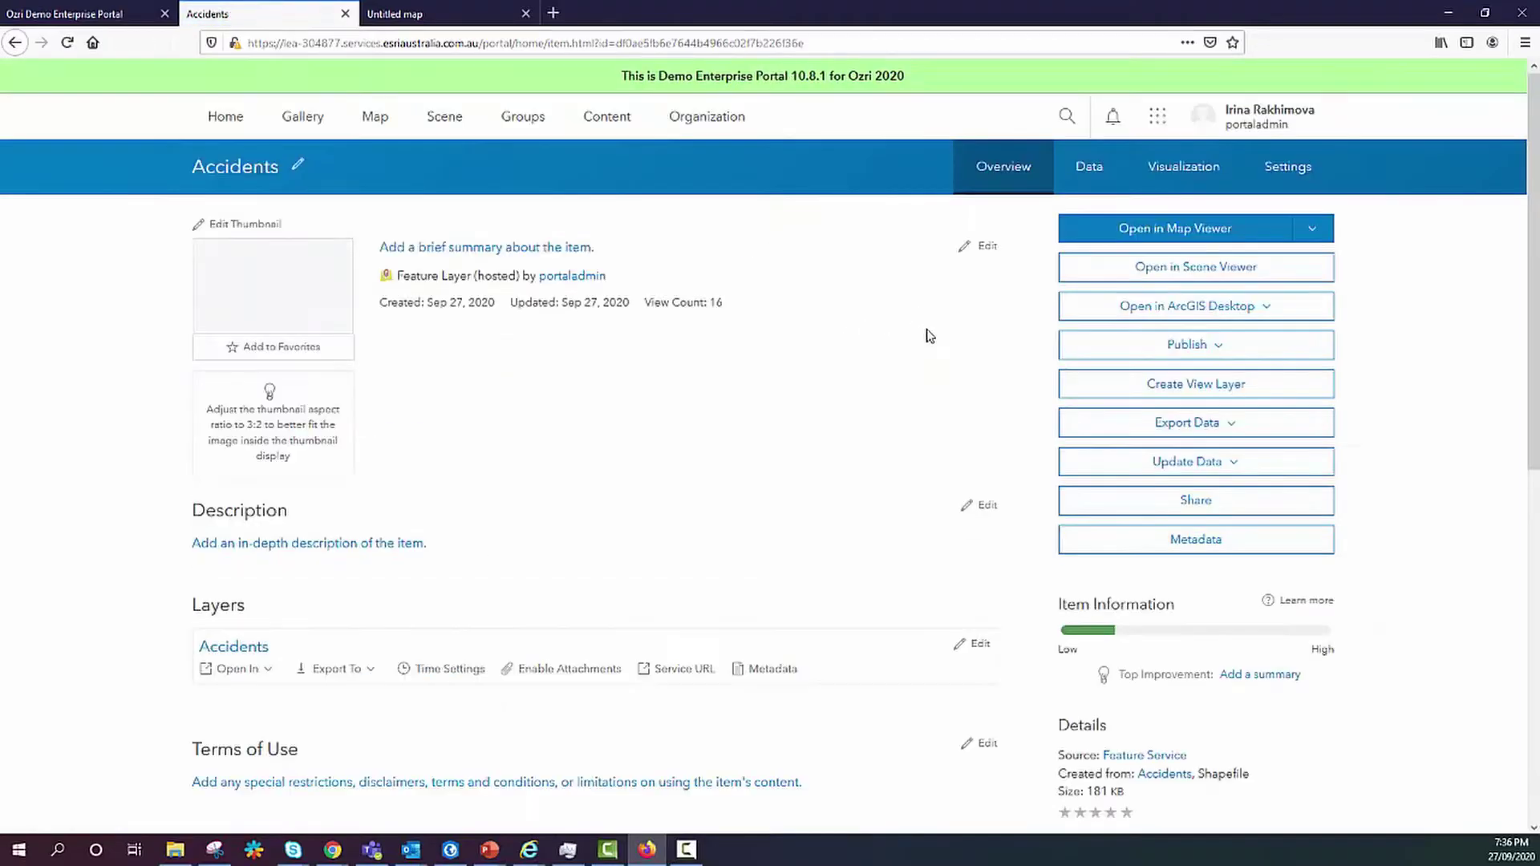
{"action": "left_click", "coordinate": [1313, 229]}
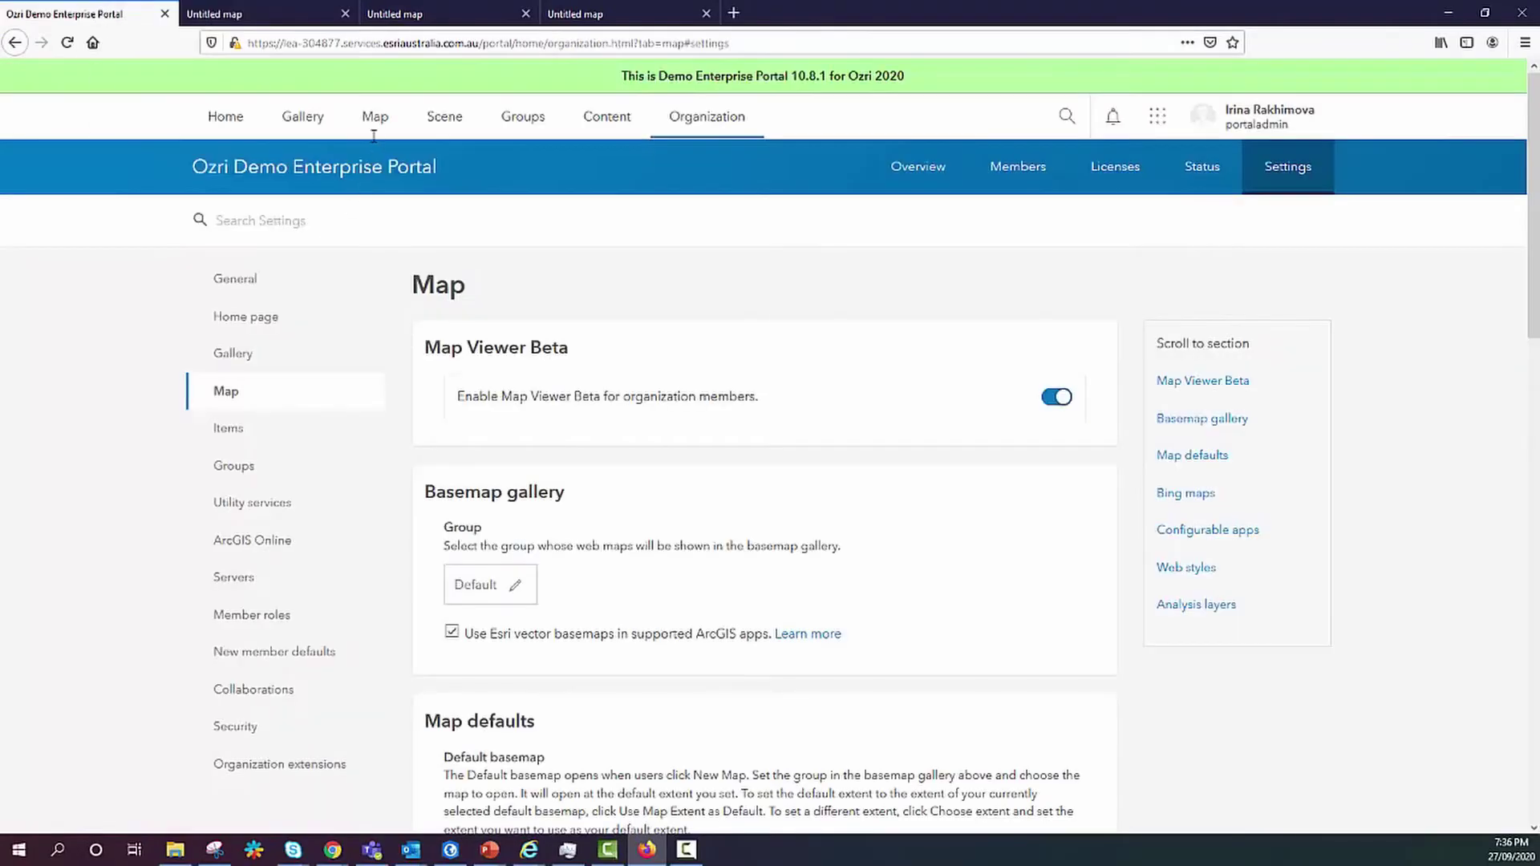
Launch the map viewer from the portal's top navigation Map link.
{"action": "left_click", "coordinate": [375, 120]}
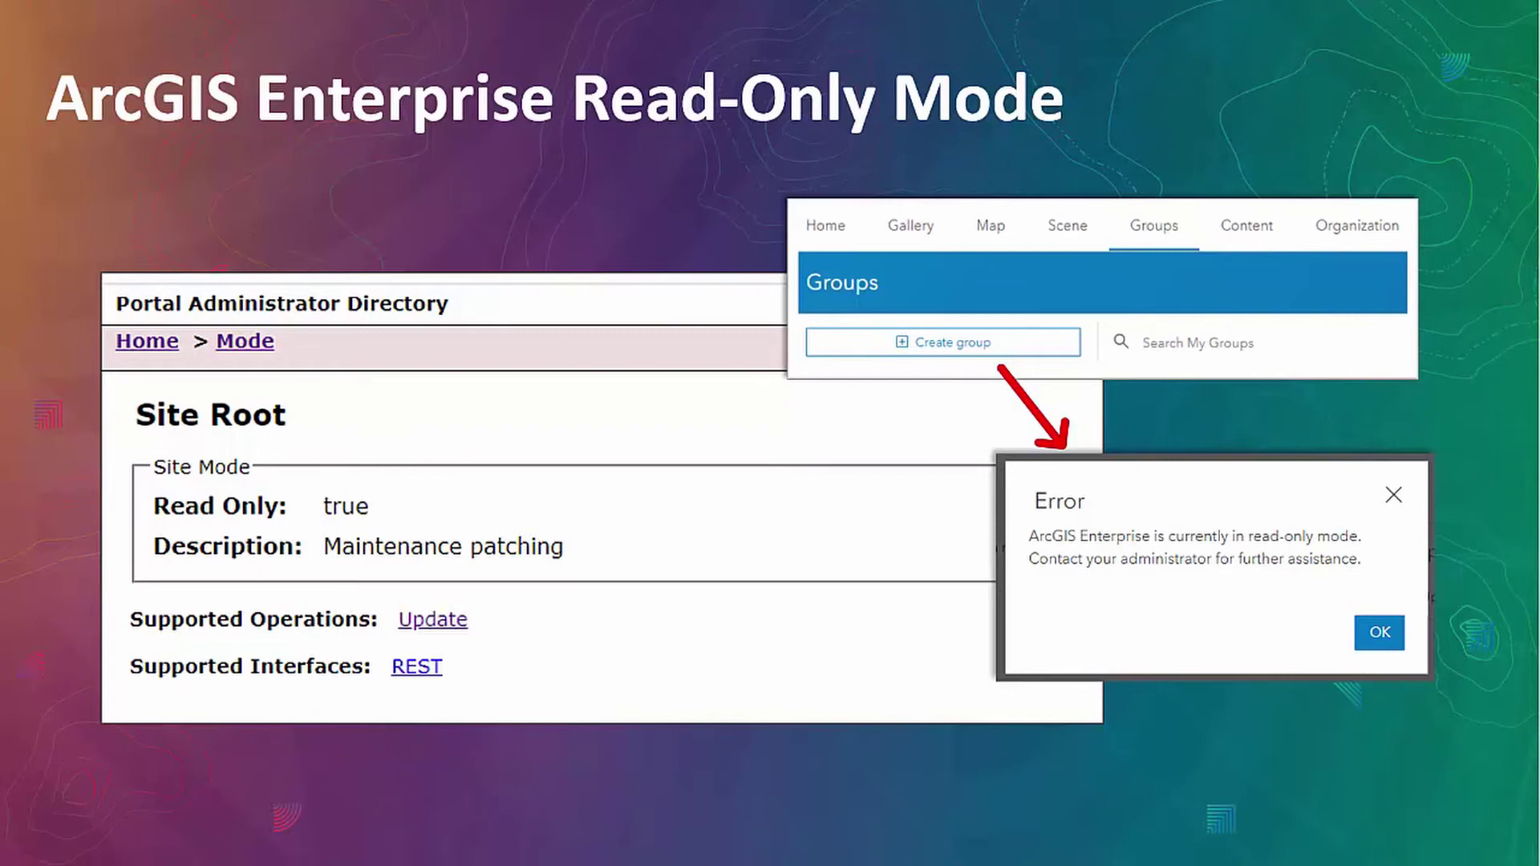
Advance to the Access notice & Information banner slide.
{"action": "key", "text": "Right"}
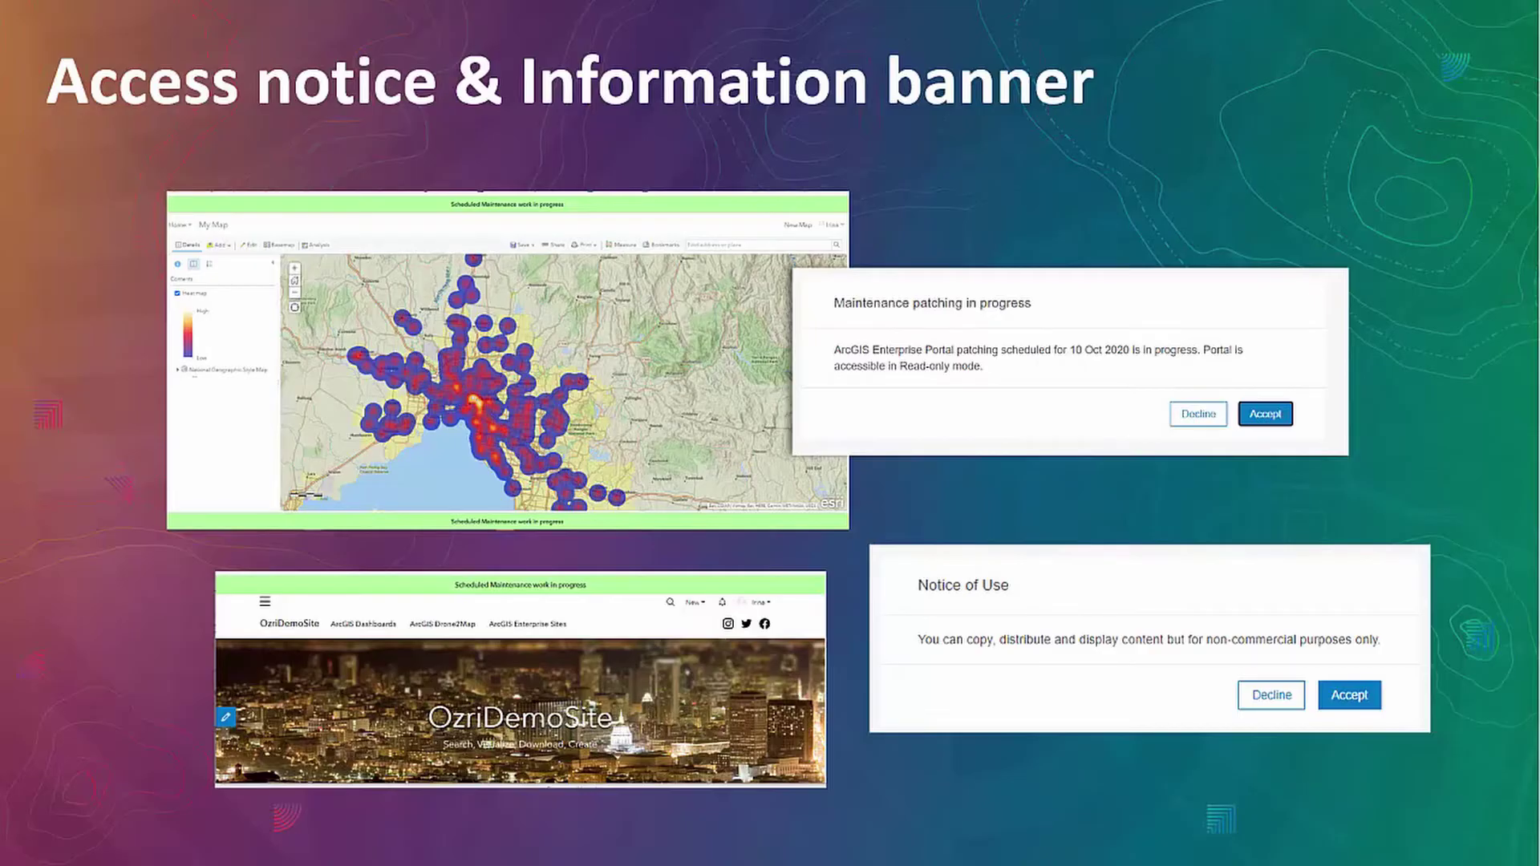
Advance to the Configure automated emails slide.
{"action": "key", "text": "Right"}
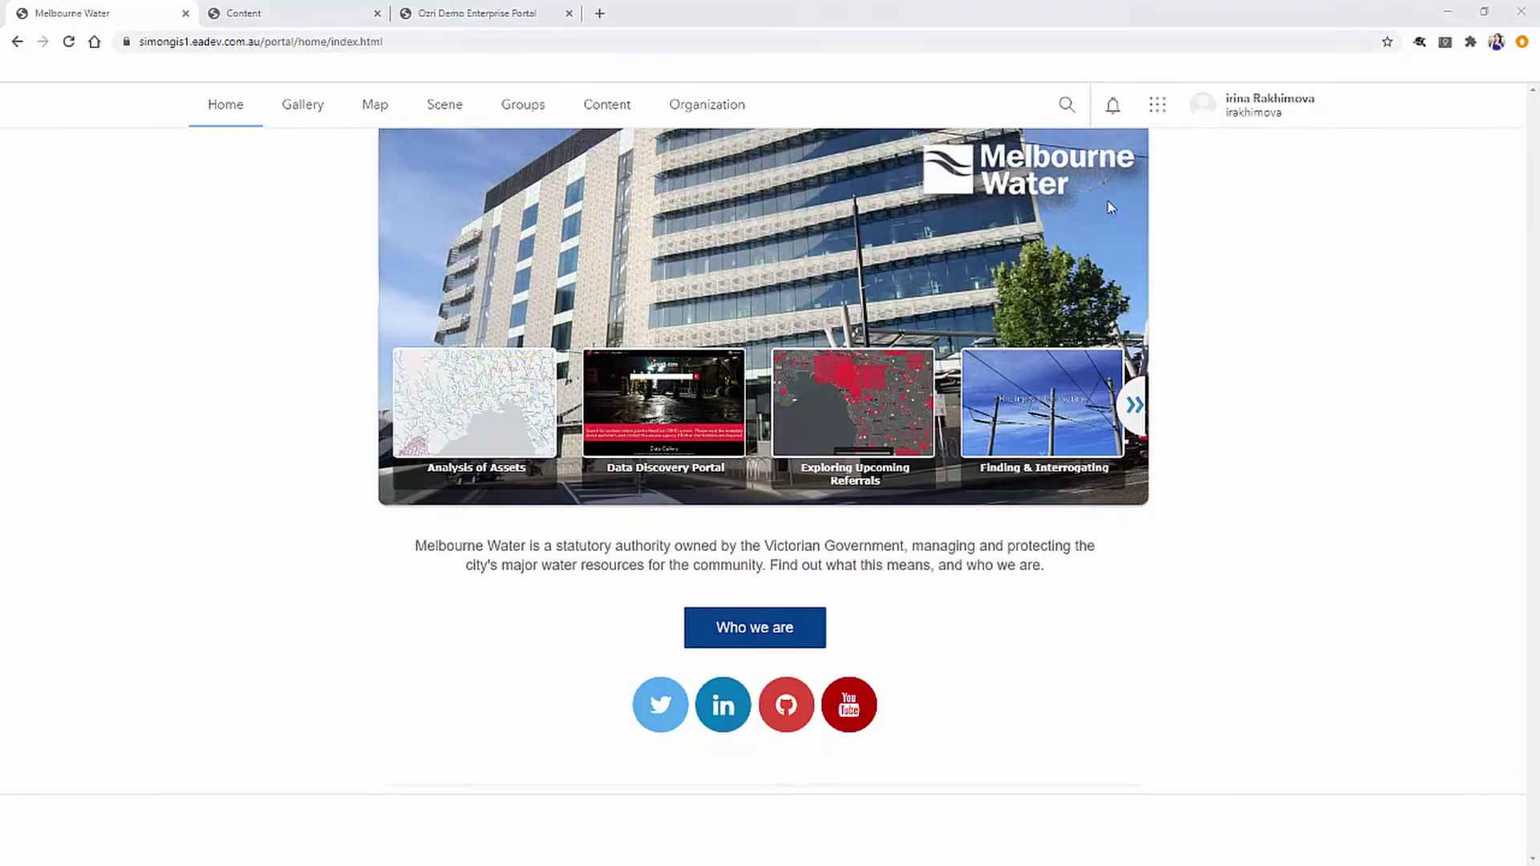
Share the Accidents web map and hosted feature layer with ExportGroupContent, then list My Groups.
{"action": "left_click", "coordinate": [255, 15]}
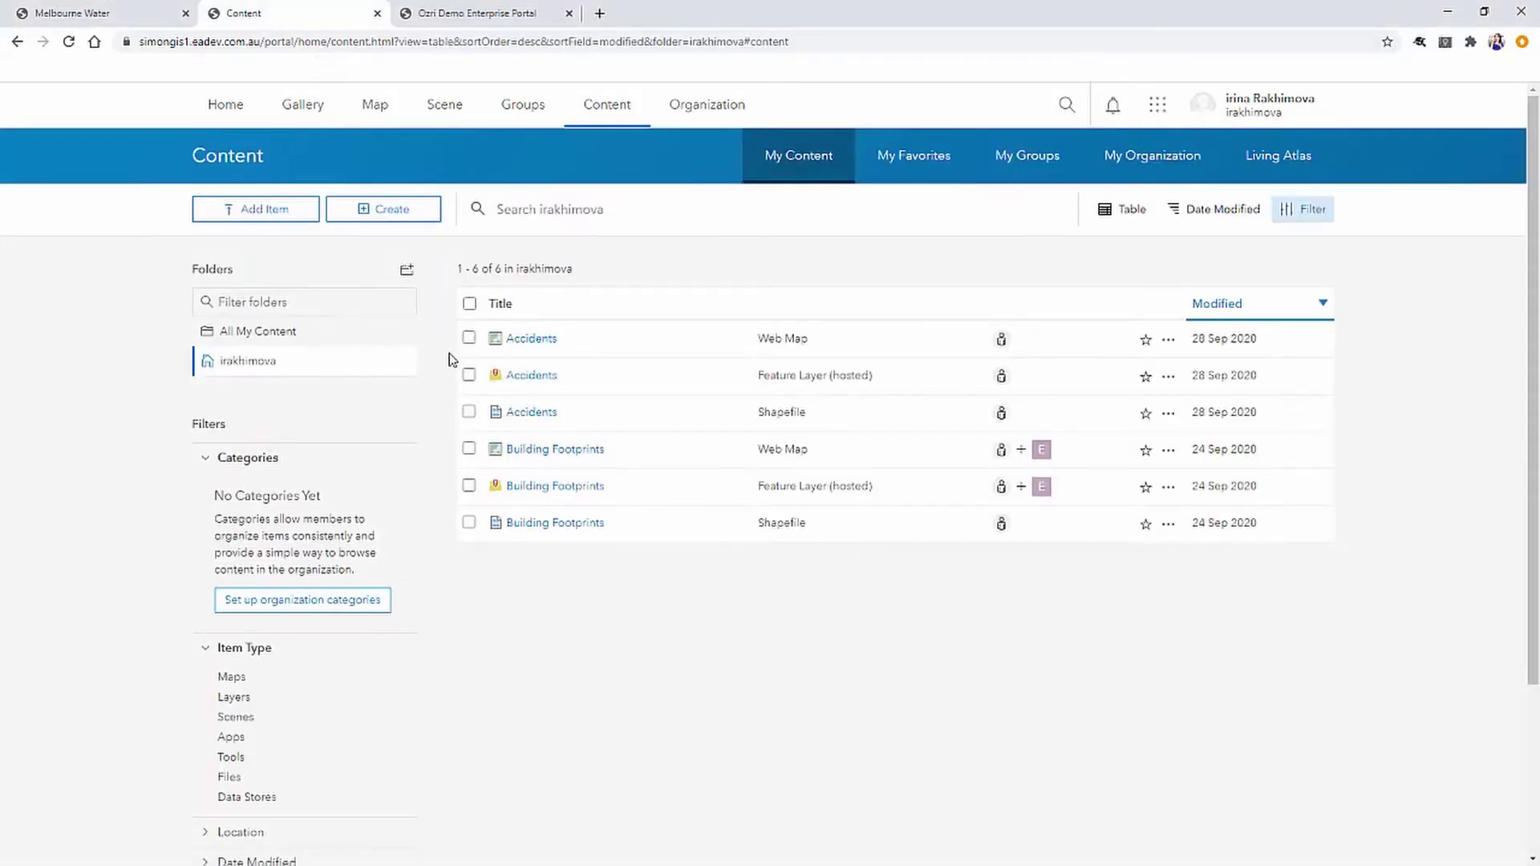
{"action": "left_click", "coordinate": [469, 338]}
{"action": "left_click", "coordinate": [469, 375]}
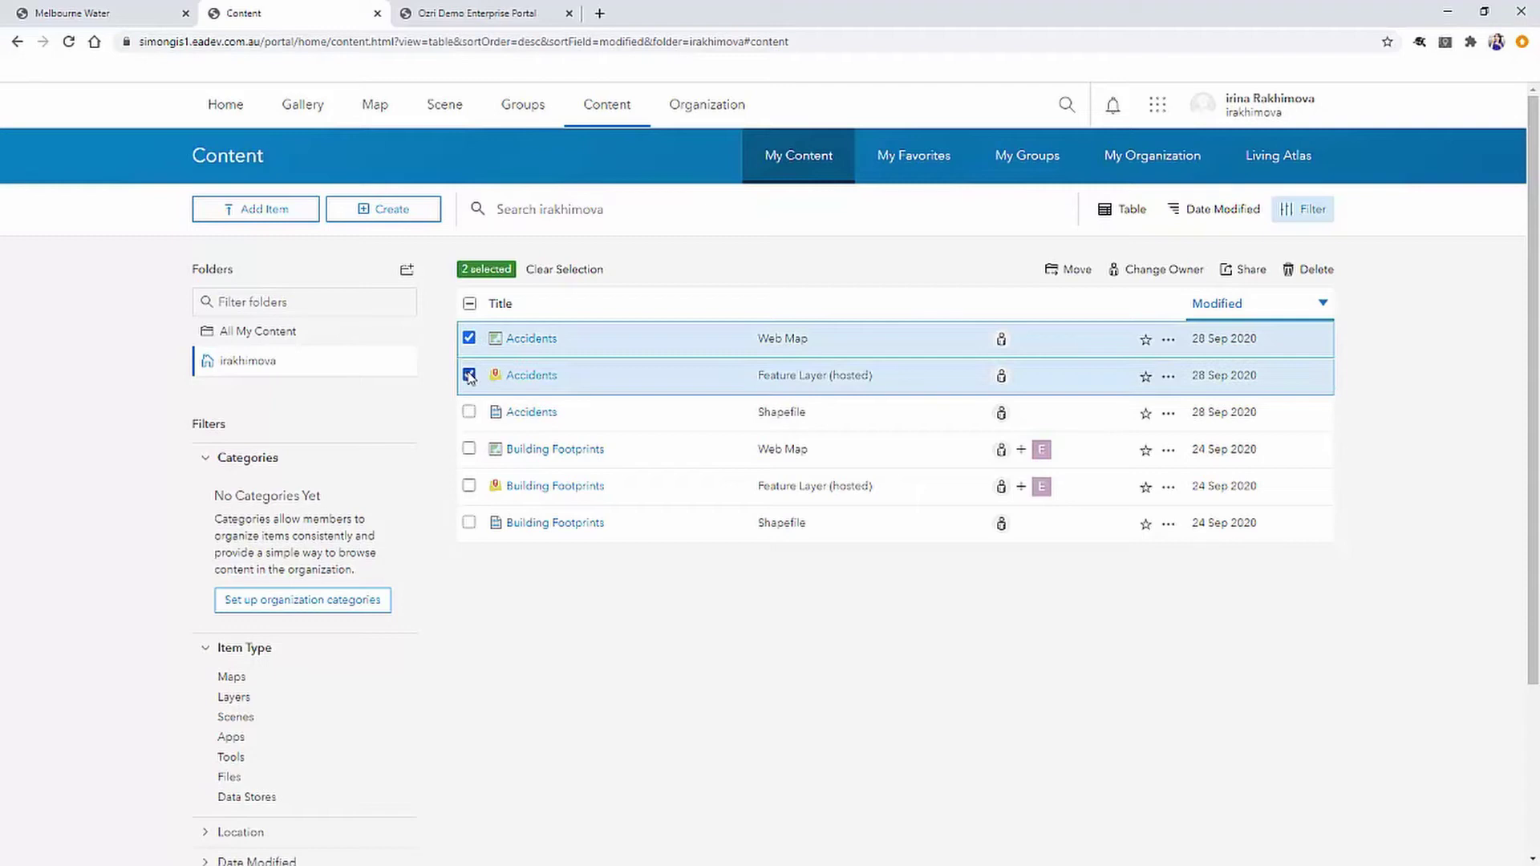
{"action": "left_click", "coordinate": [1256, 273]}
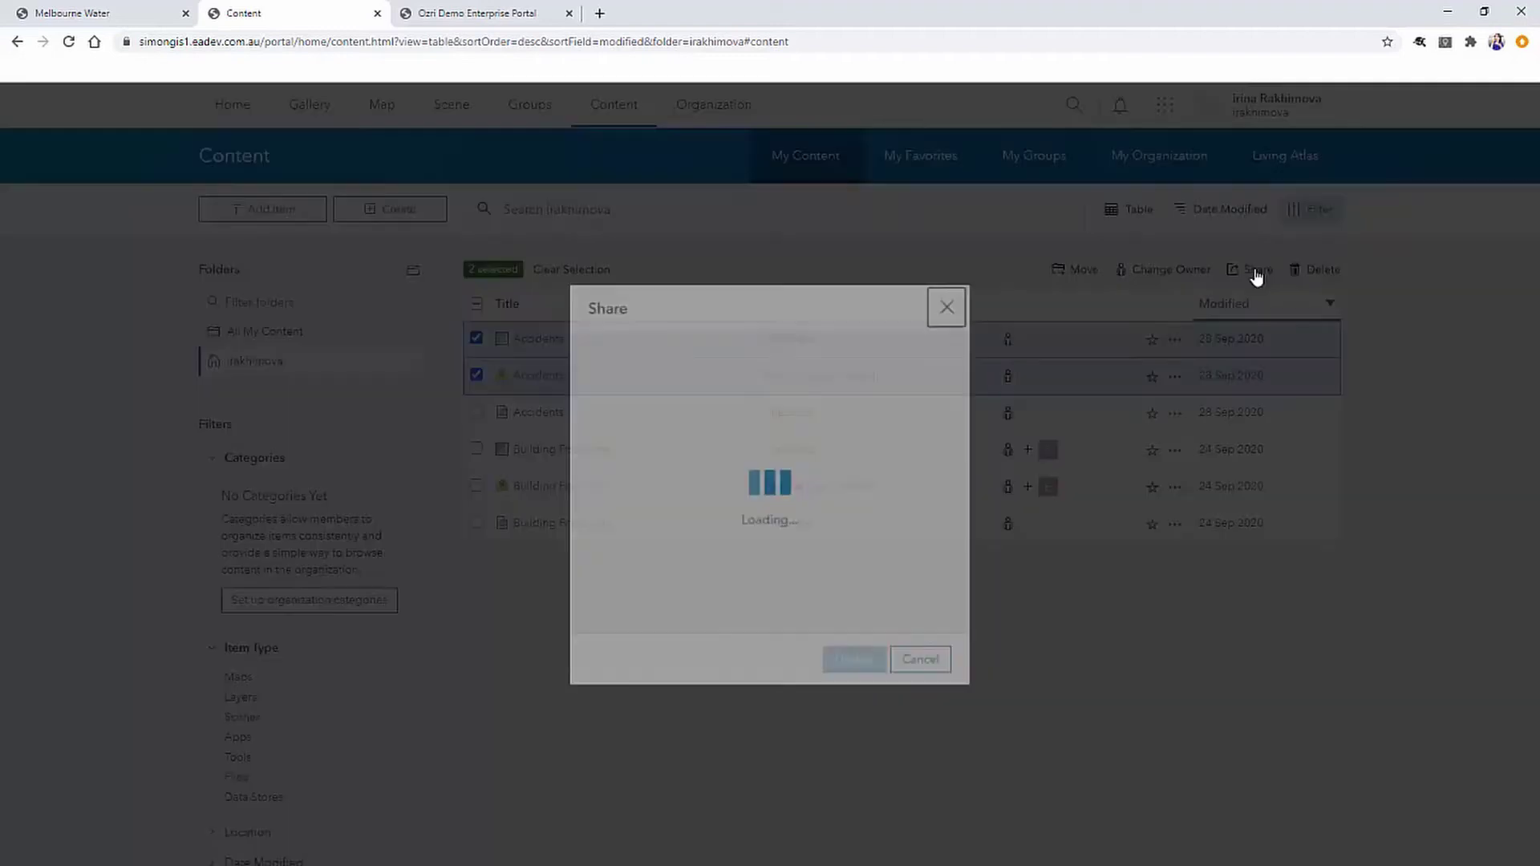
{"action": "left_click", "coordinate": [887, 603]}
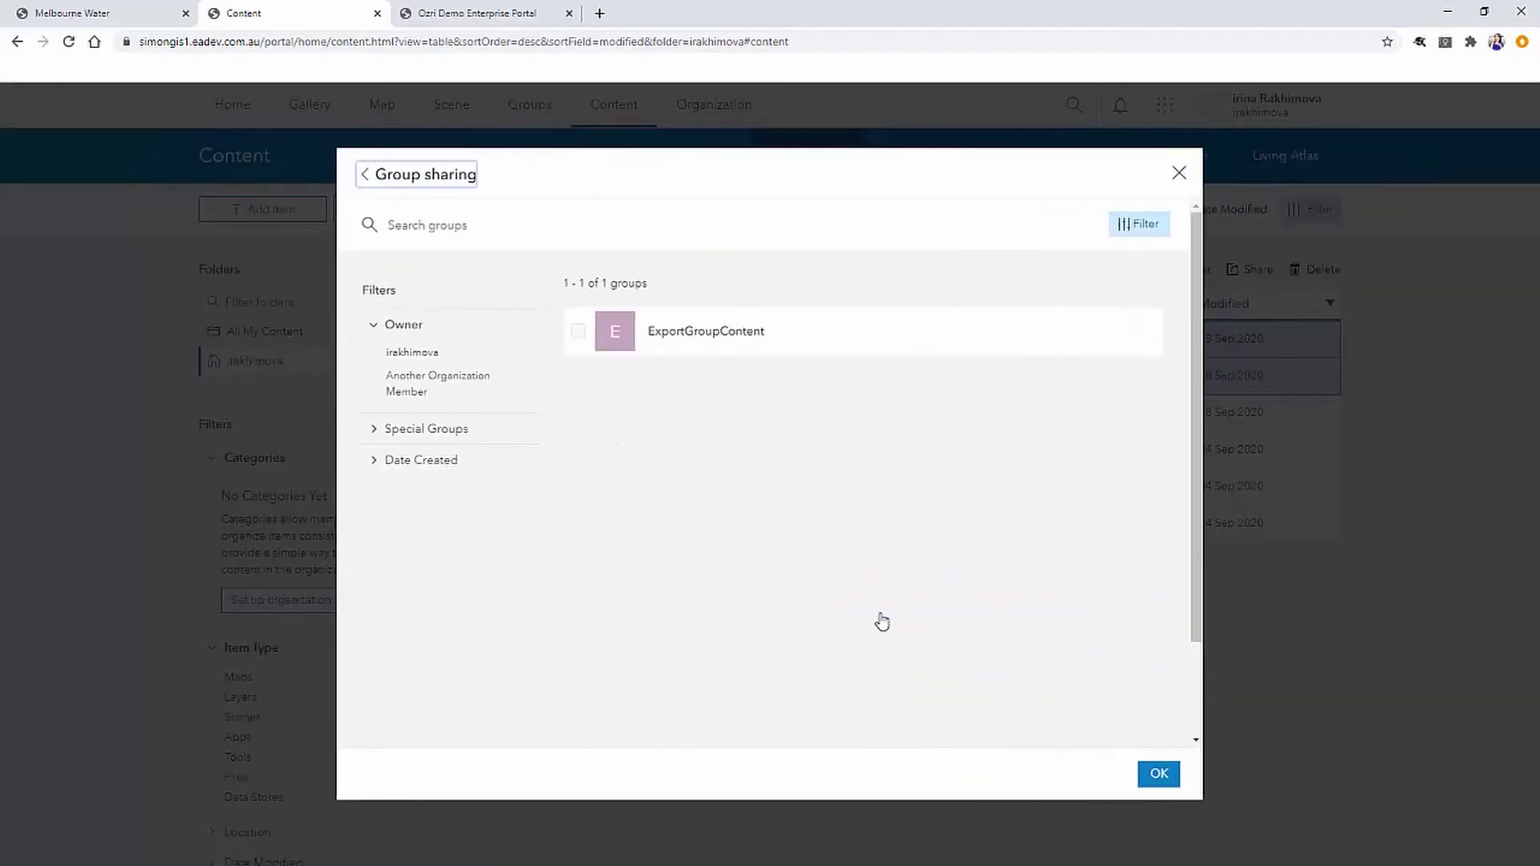
{"action": "left_click", "coordinate": [684, 349]}
{"action": "left_click", "coordinate": [1156, 775]}
{"action": "left_click", "coordinate": [865, 680]}
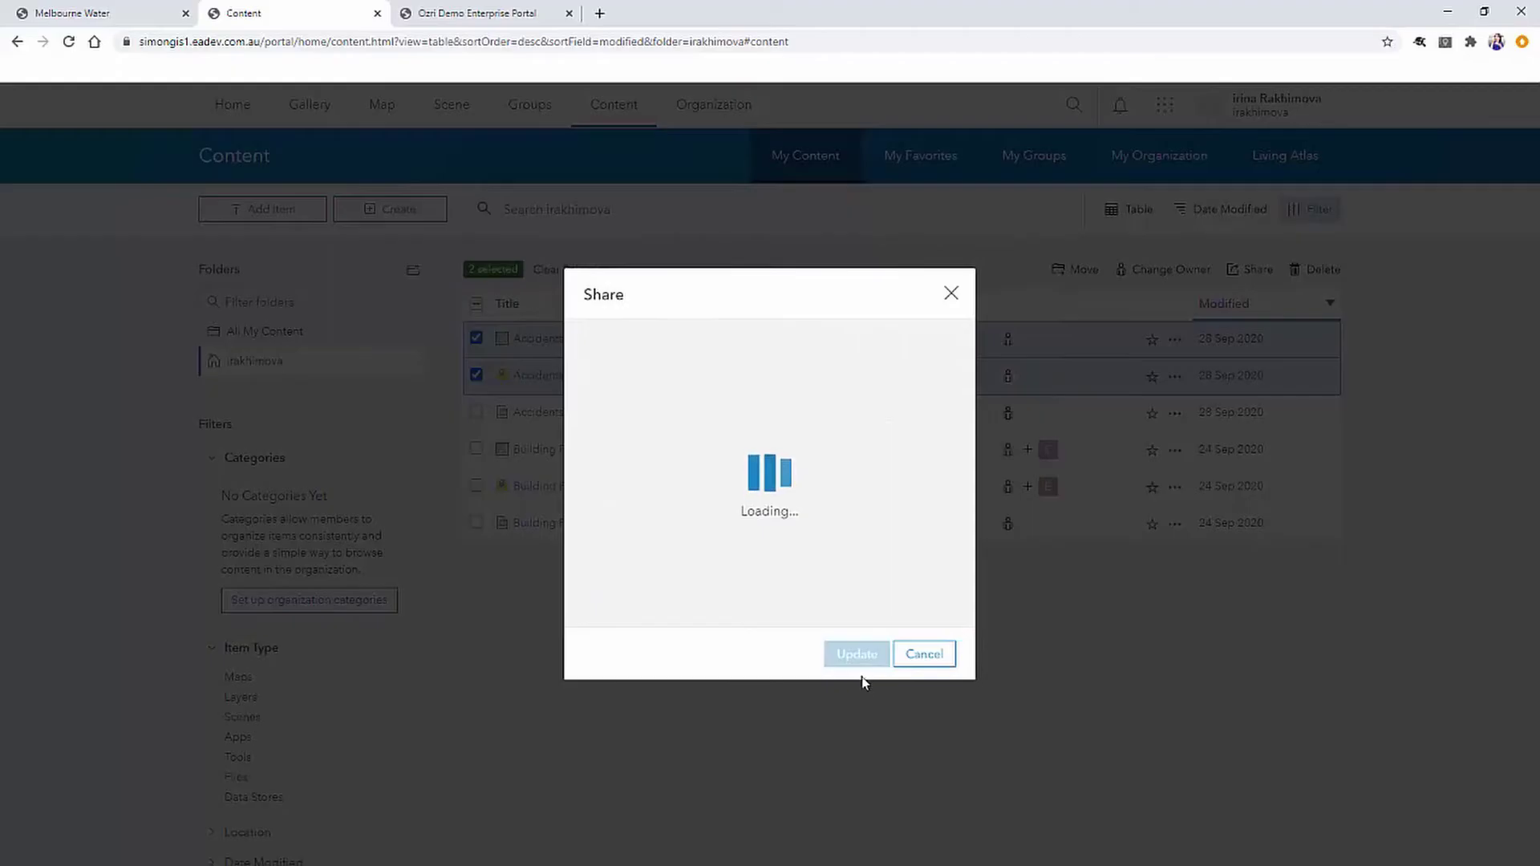
{"action": "left_click", "coordinate": [102, 14]}
{"action": "left_click", "coordinate": [509, 104]}
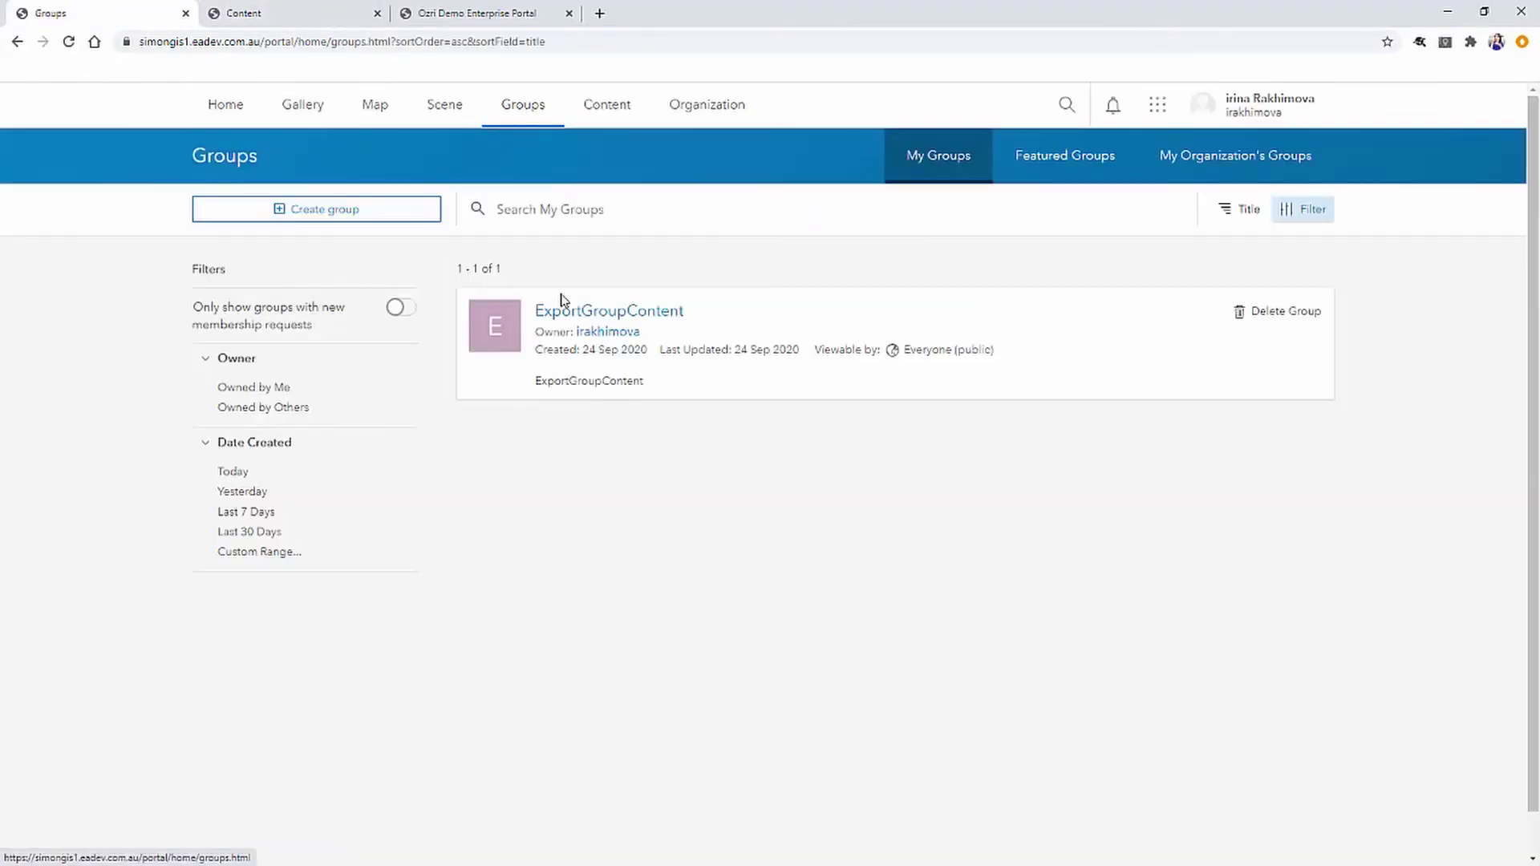
Check the ExportGroupContent overview, then open ImportGroupContent on the Ozri demo receiving portal.
{"action": "left_click", "coordinate": [582, 311]}
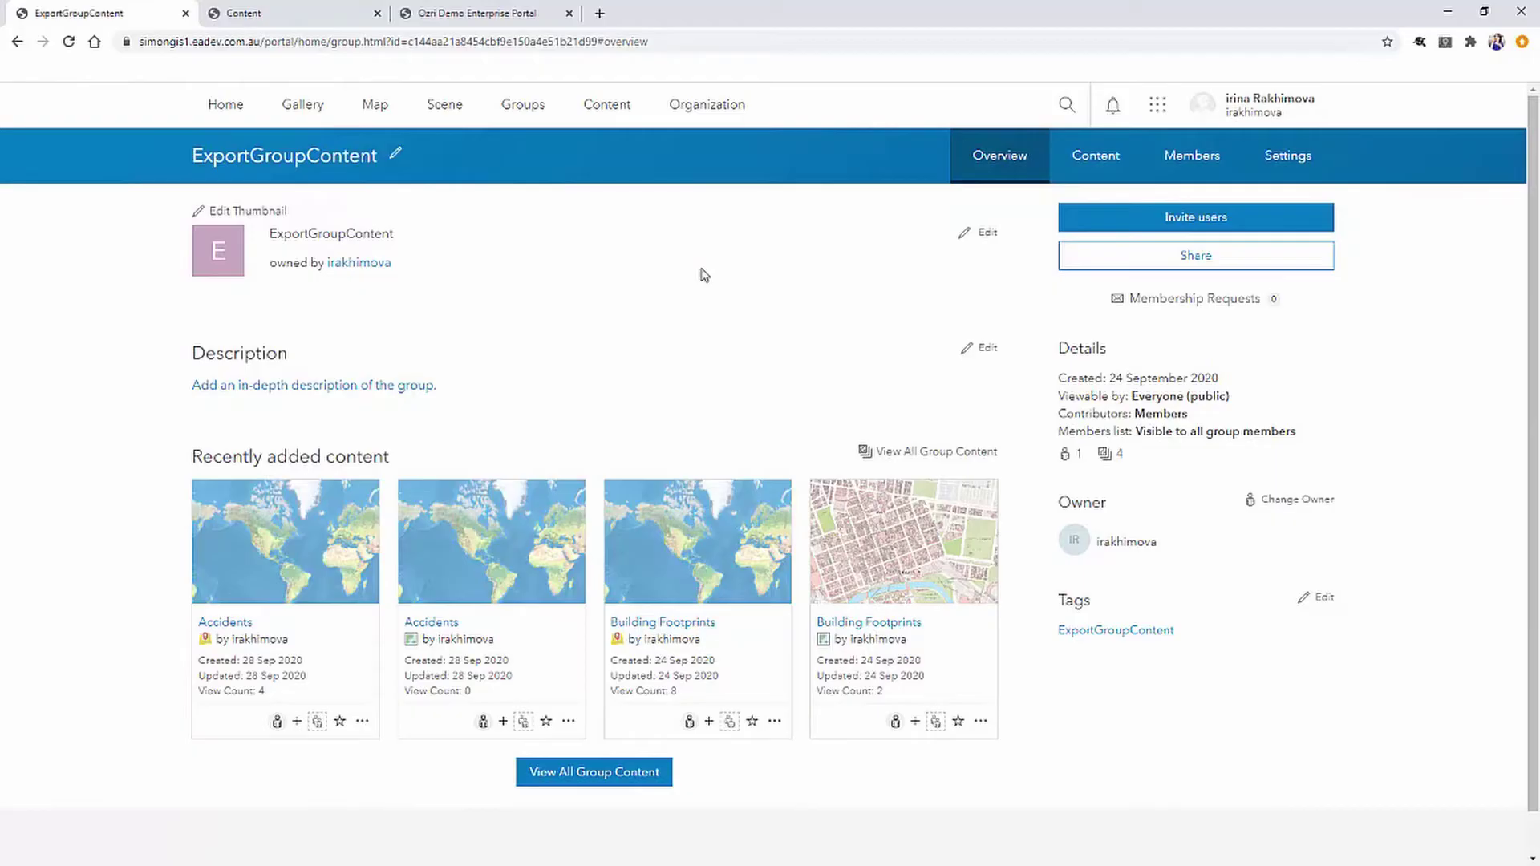
{"action": "left_click", "coordinate": [481, 13]}
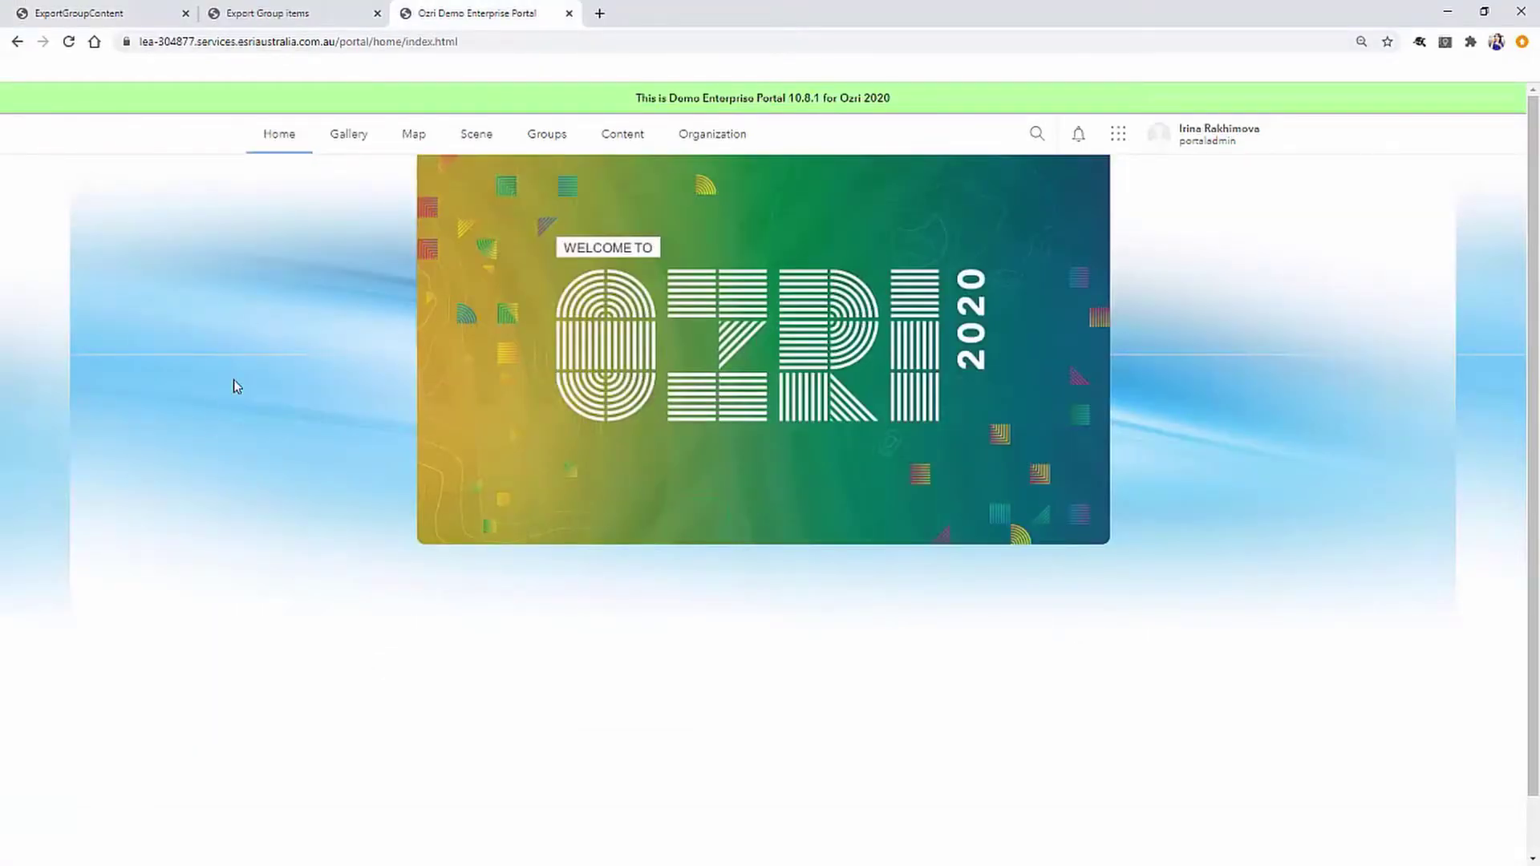
{"action": "left_click", "coordinate": [548, 137]}
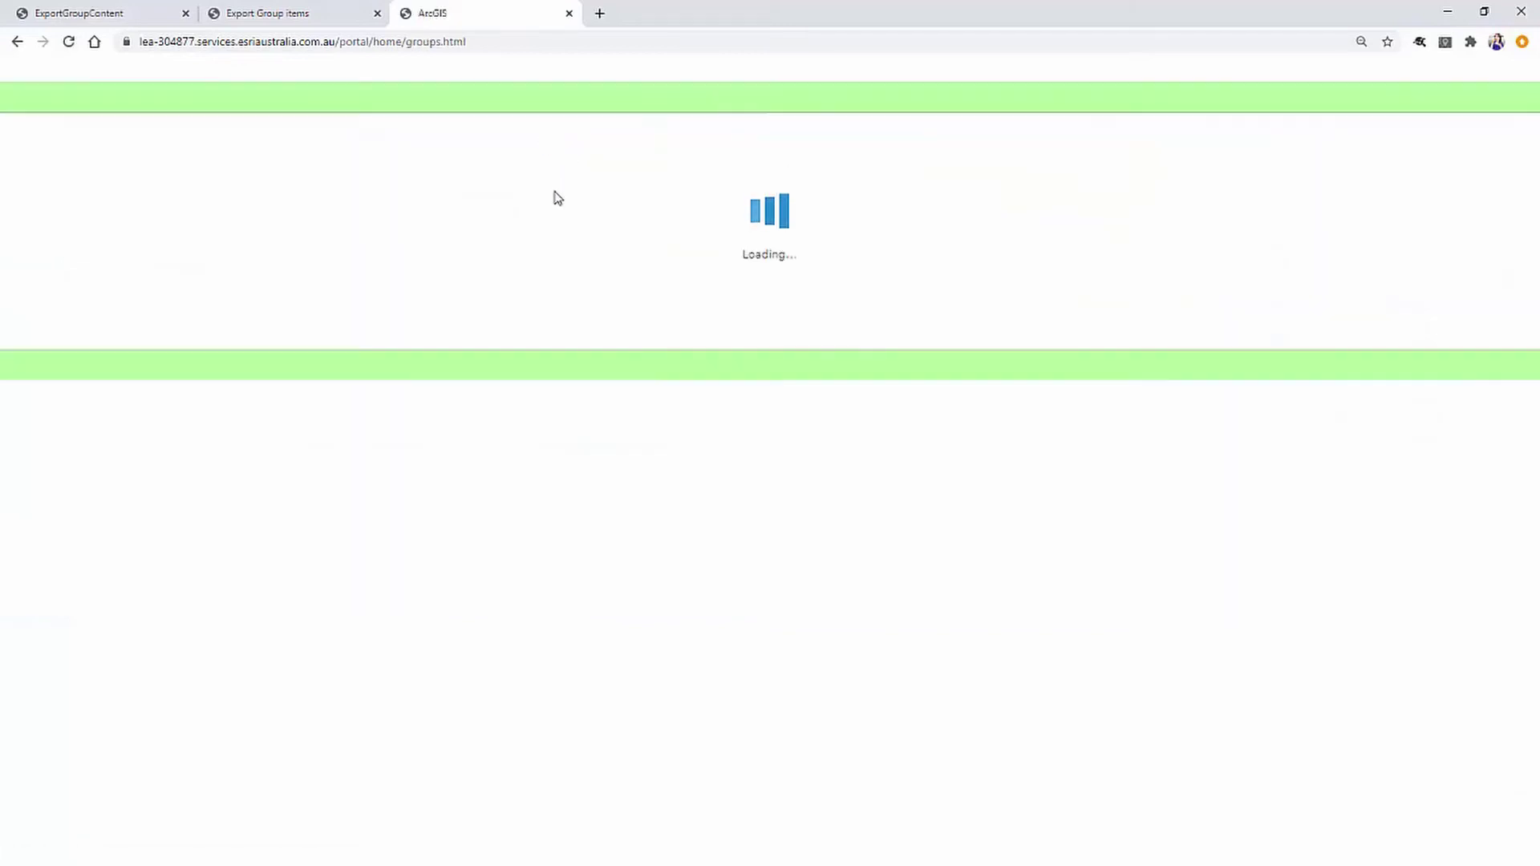
{"action": "scroll", "coordinate": [613, 441], "scroll_direction": "down", "scroll_amount": 7}
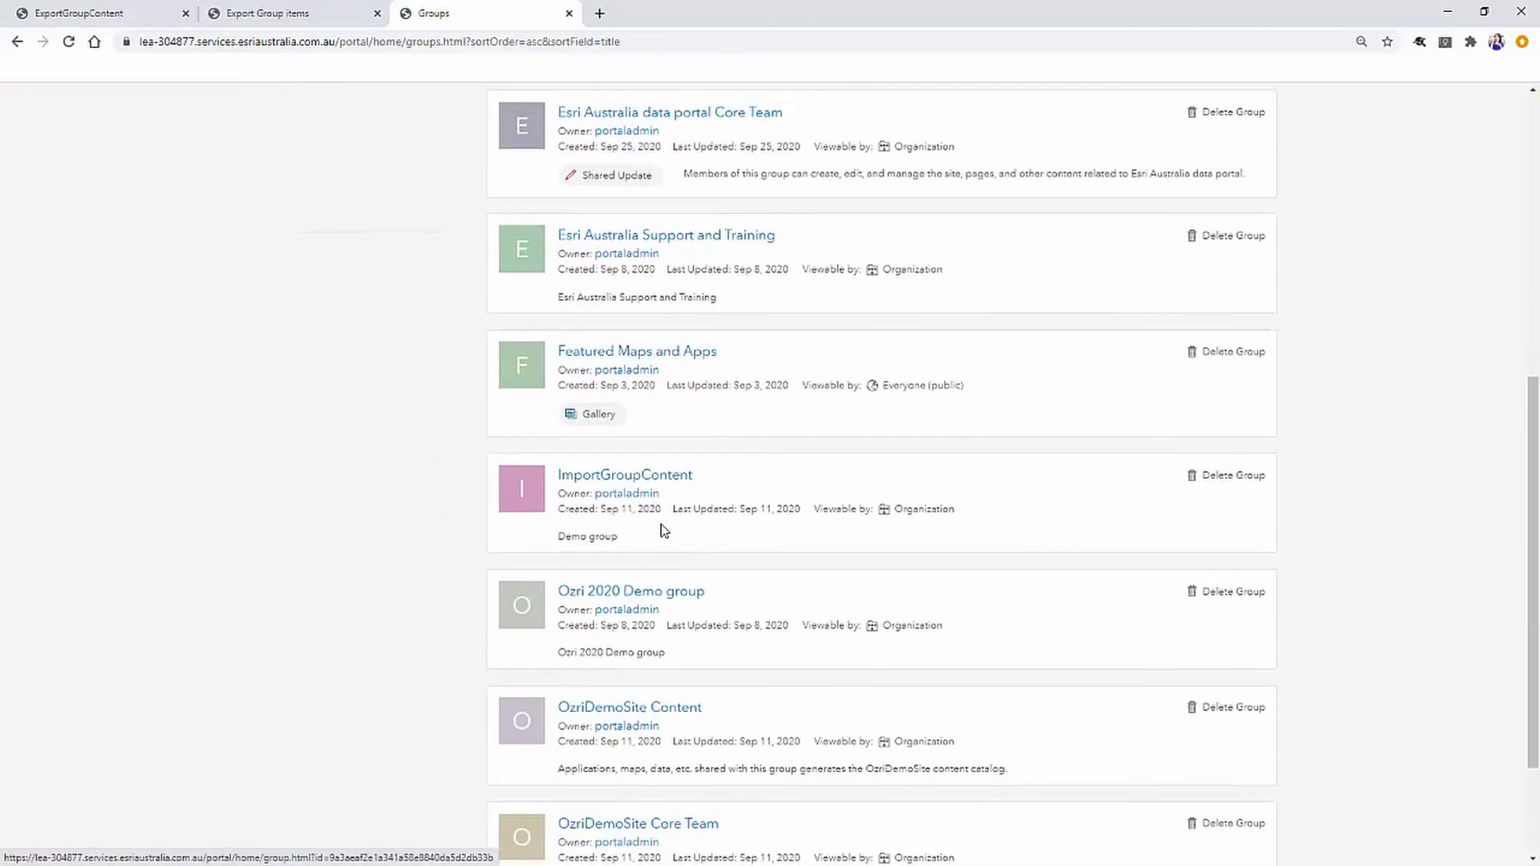
{"action": "left_click", "coordinate": [643, 478]}
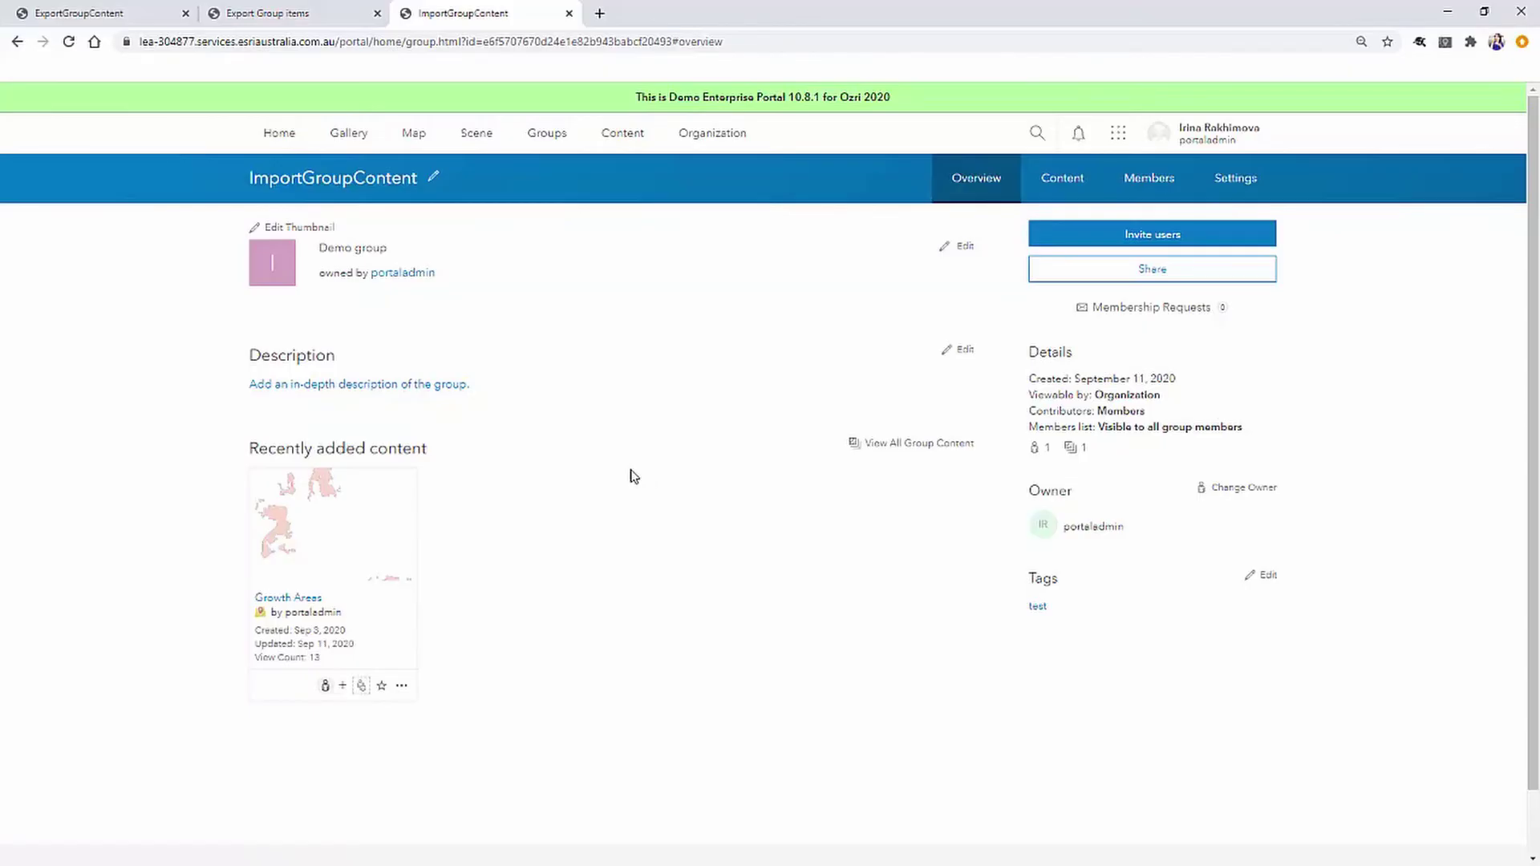
Select the ExportGroupContent group id in the group page's address.
{"action": "key", "text": "alt+Tab"}
{"action": "left_click", "coordinate": [518, 41]}
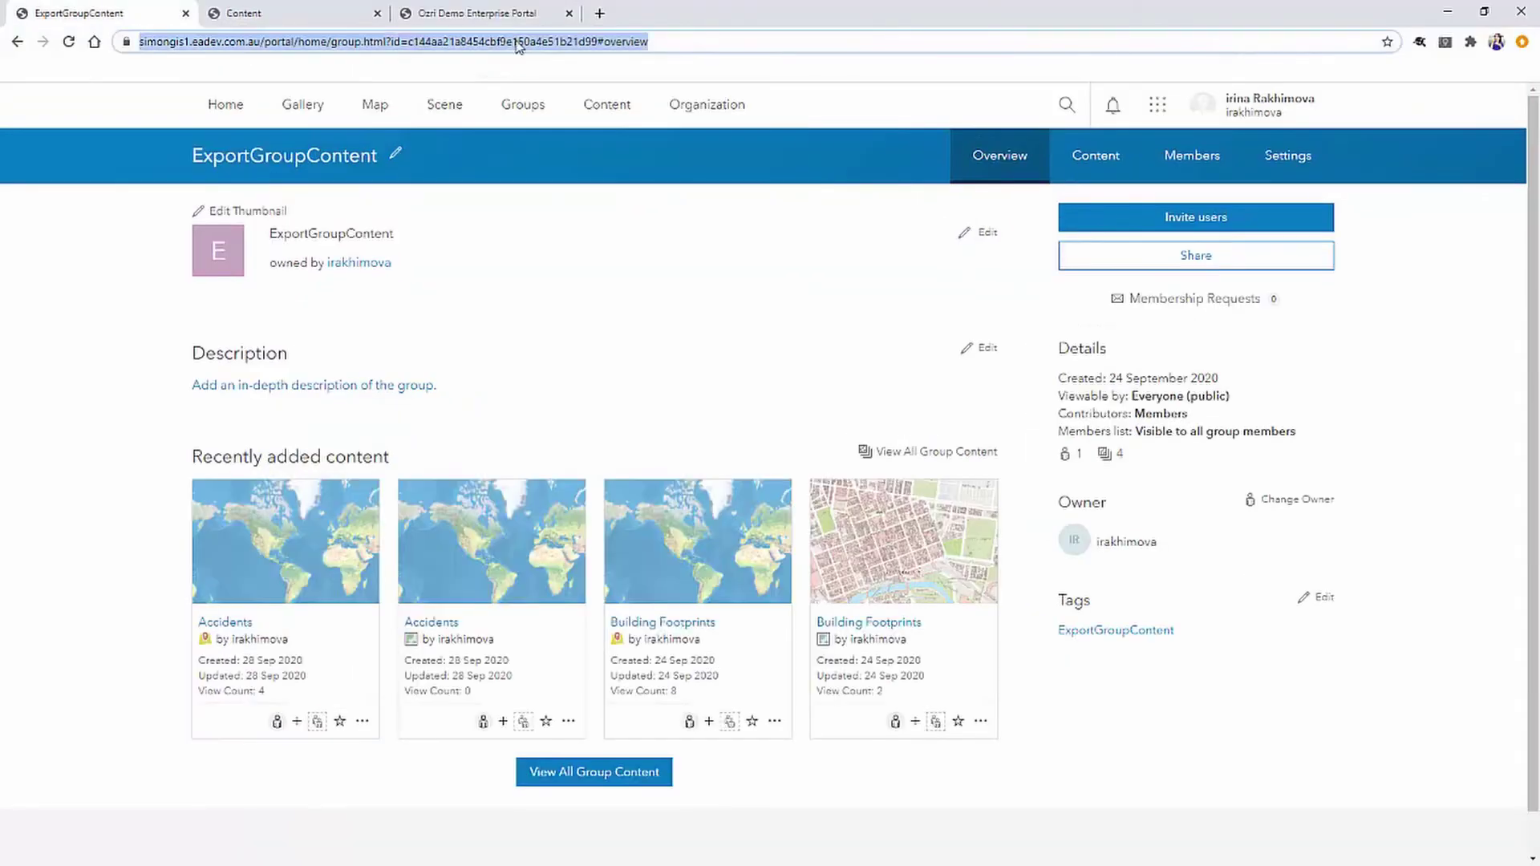
{"action": "left_click", "coordinate": [517, 40]}
{"action": "double_click", "coordinate": [518, 41]}
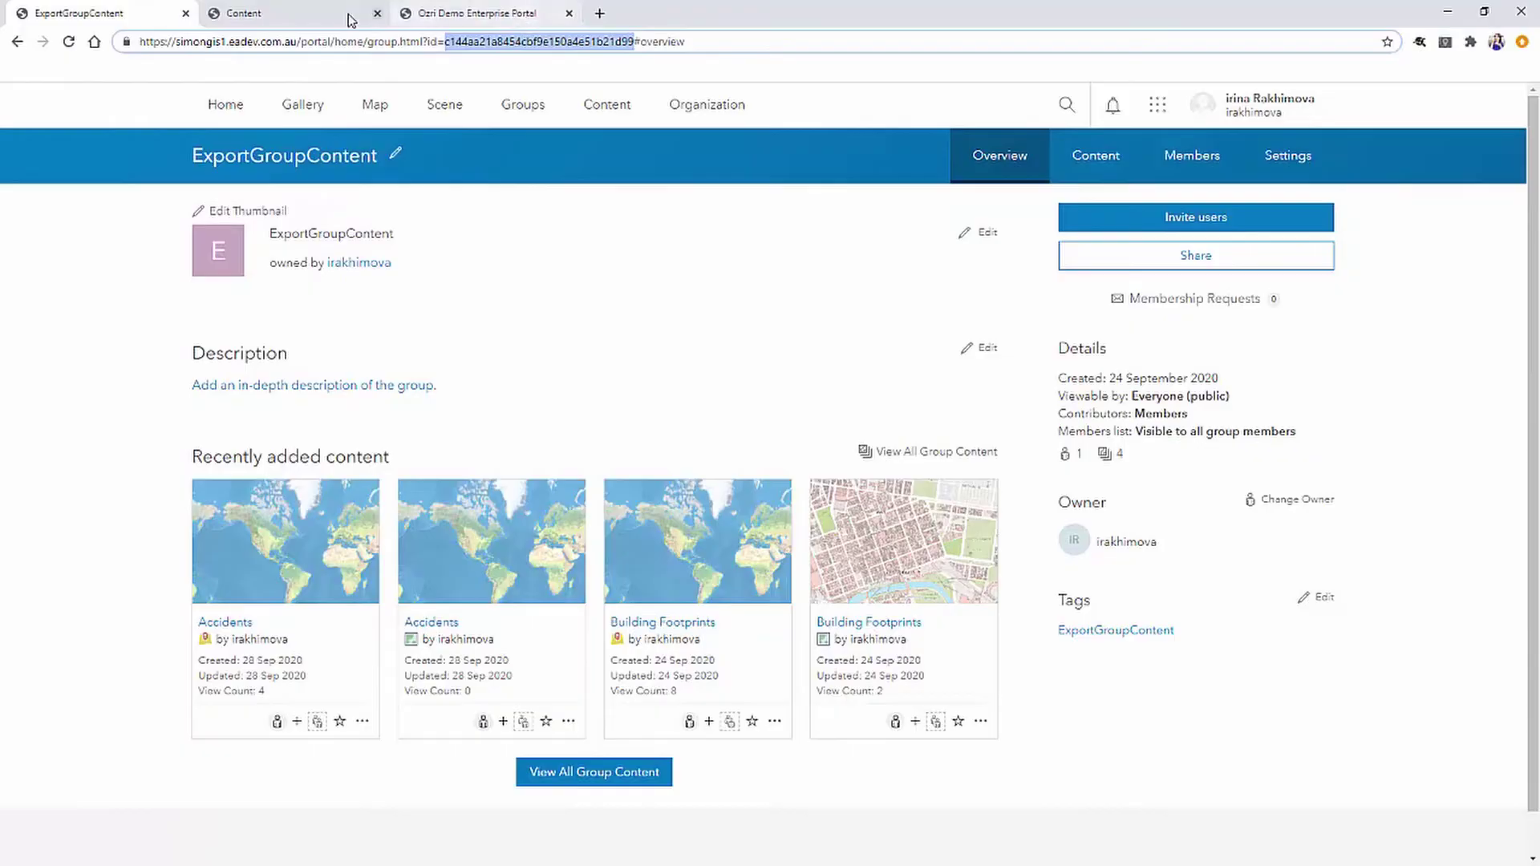
Load the portal's sharing/rest directory in the My Content tab.
{"action": "left_click", "coordinate": [289, 19]}
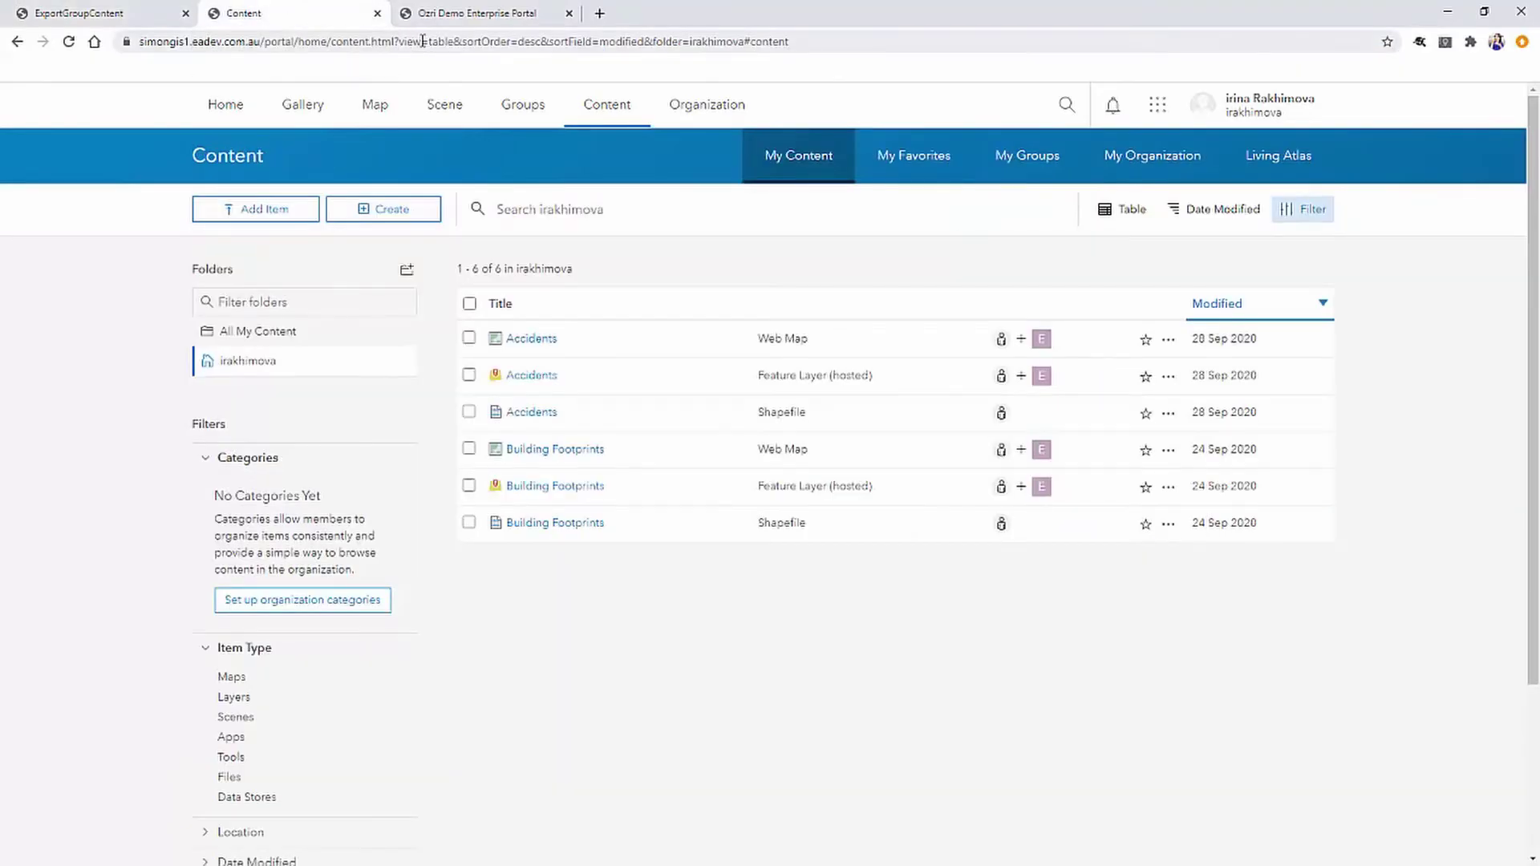
{"action": "left_click_drag", "start_coordinate": [301, 41], "coordinate": [1139, 50]}
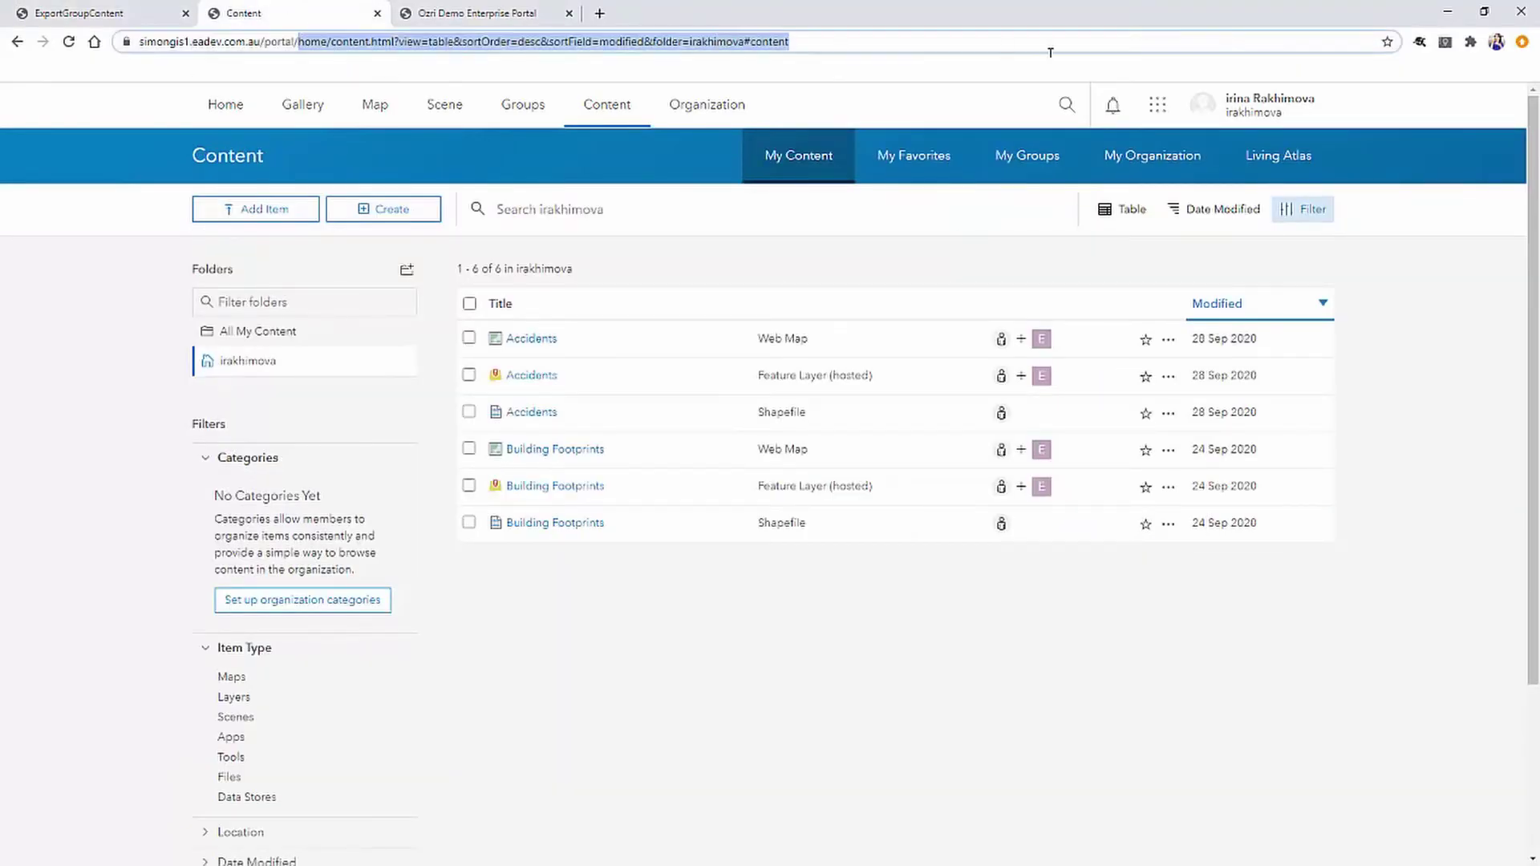
{"action": "type", "text": "sharing/rest"}
{"action": "key", "text": "Return"}
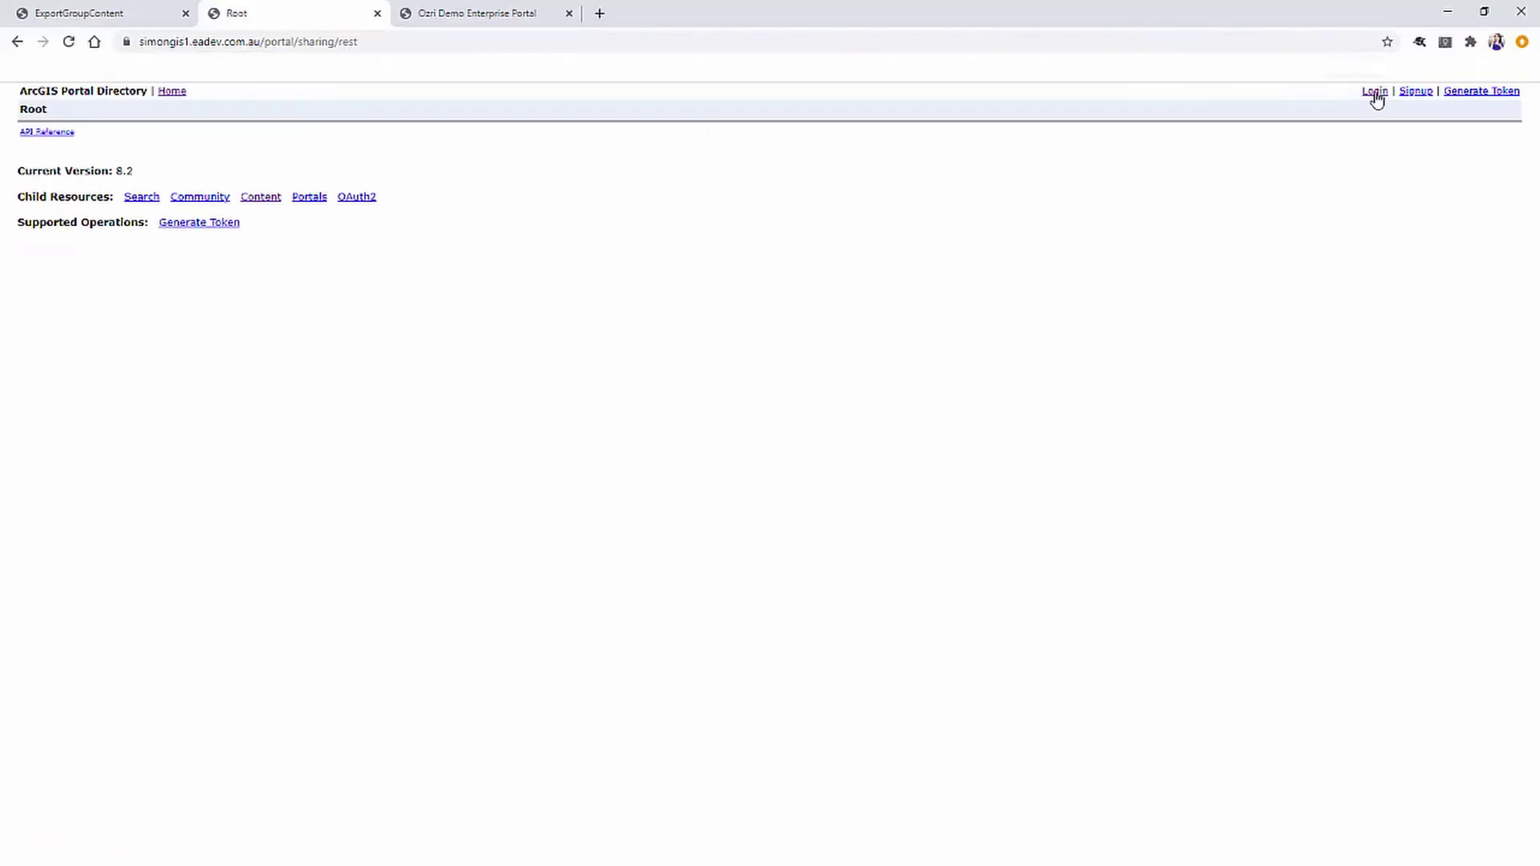
Log in to the REST directory with the account username and password.
{"action": "left_click", "coordinate": [1375, 92]}
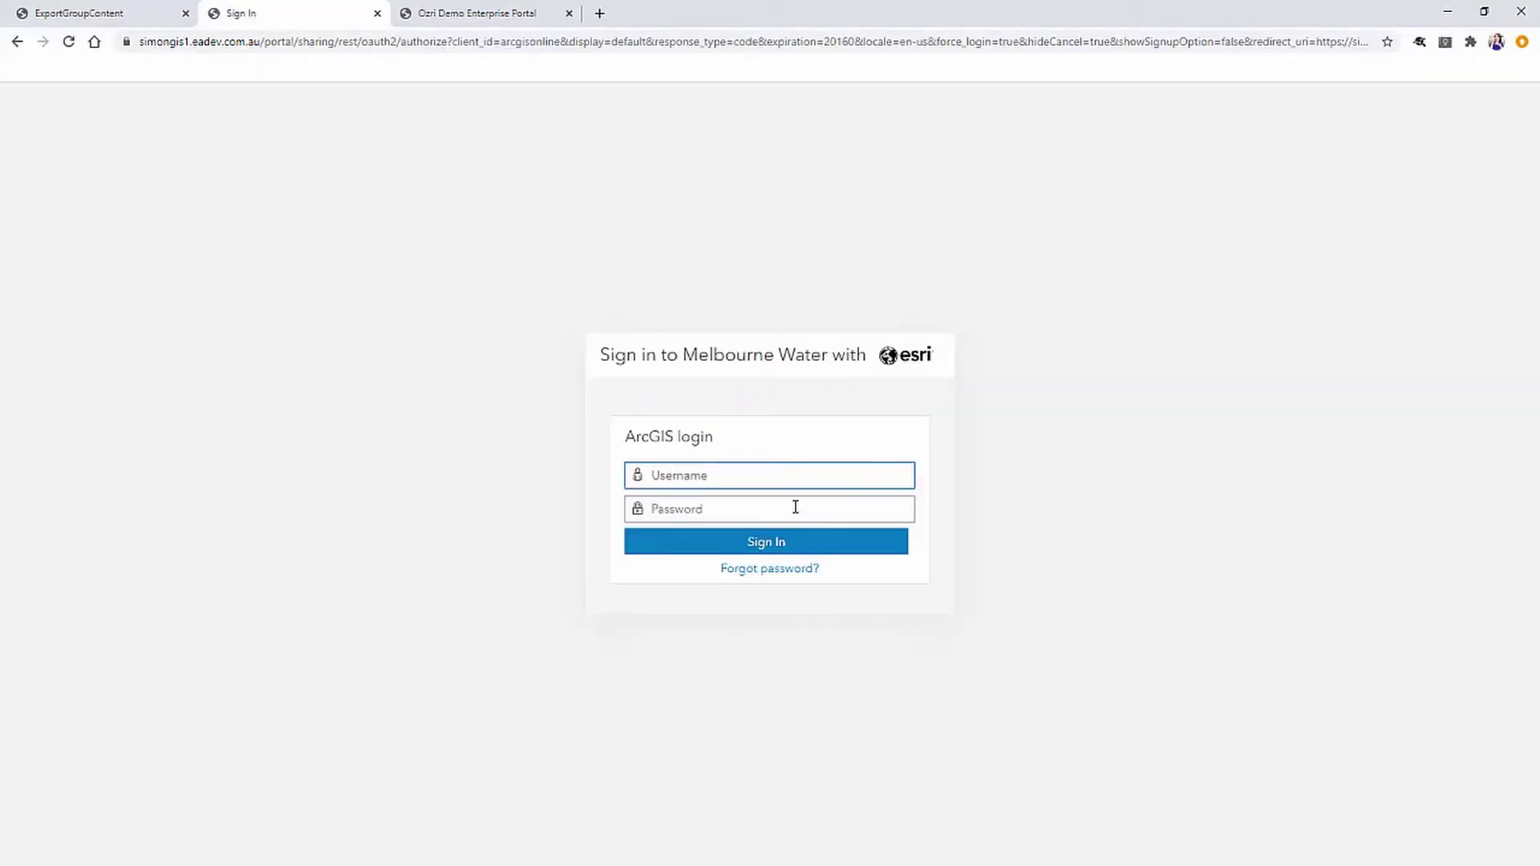
{"action": "left_click", "coordinate": [782, 479]}
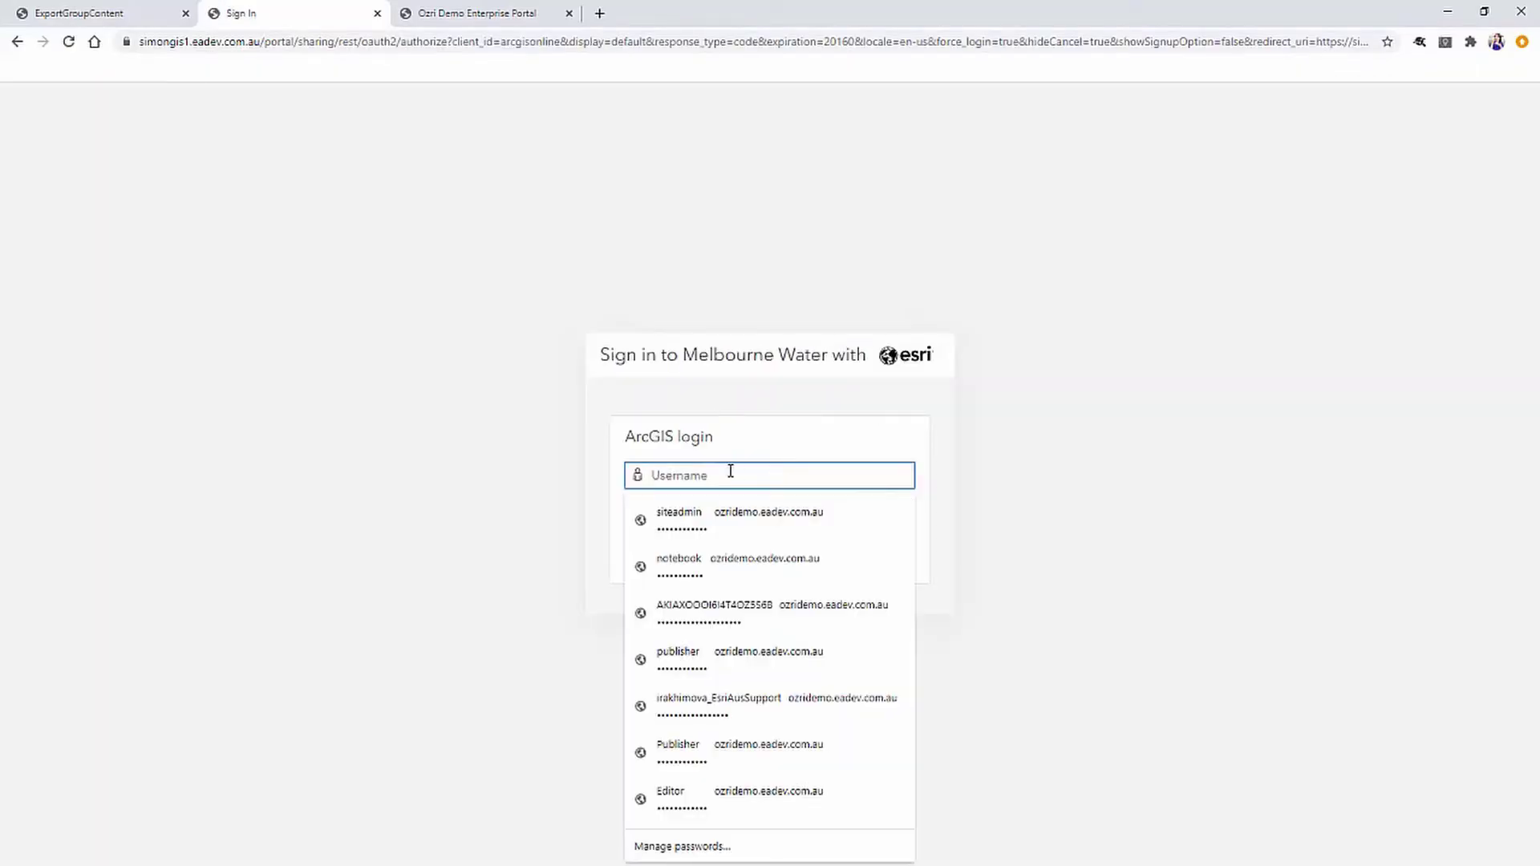
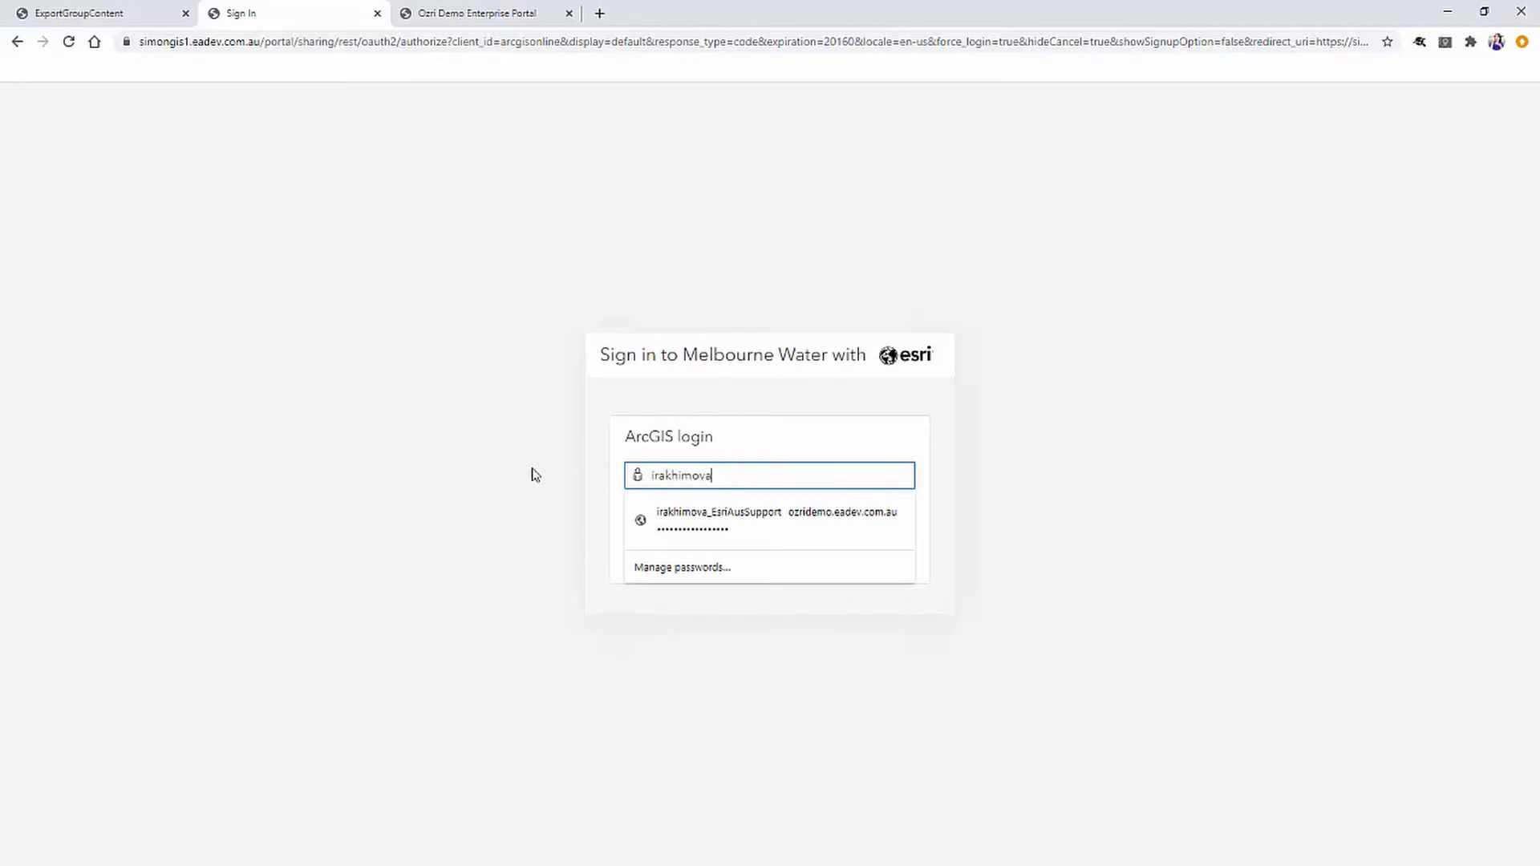
{"action": "key", "text": "Tab"}
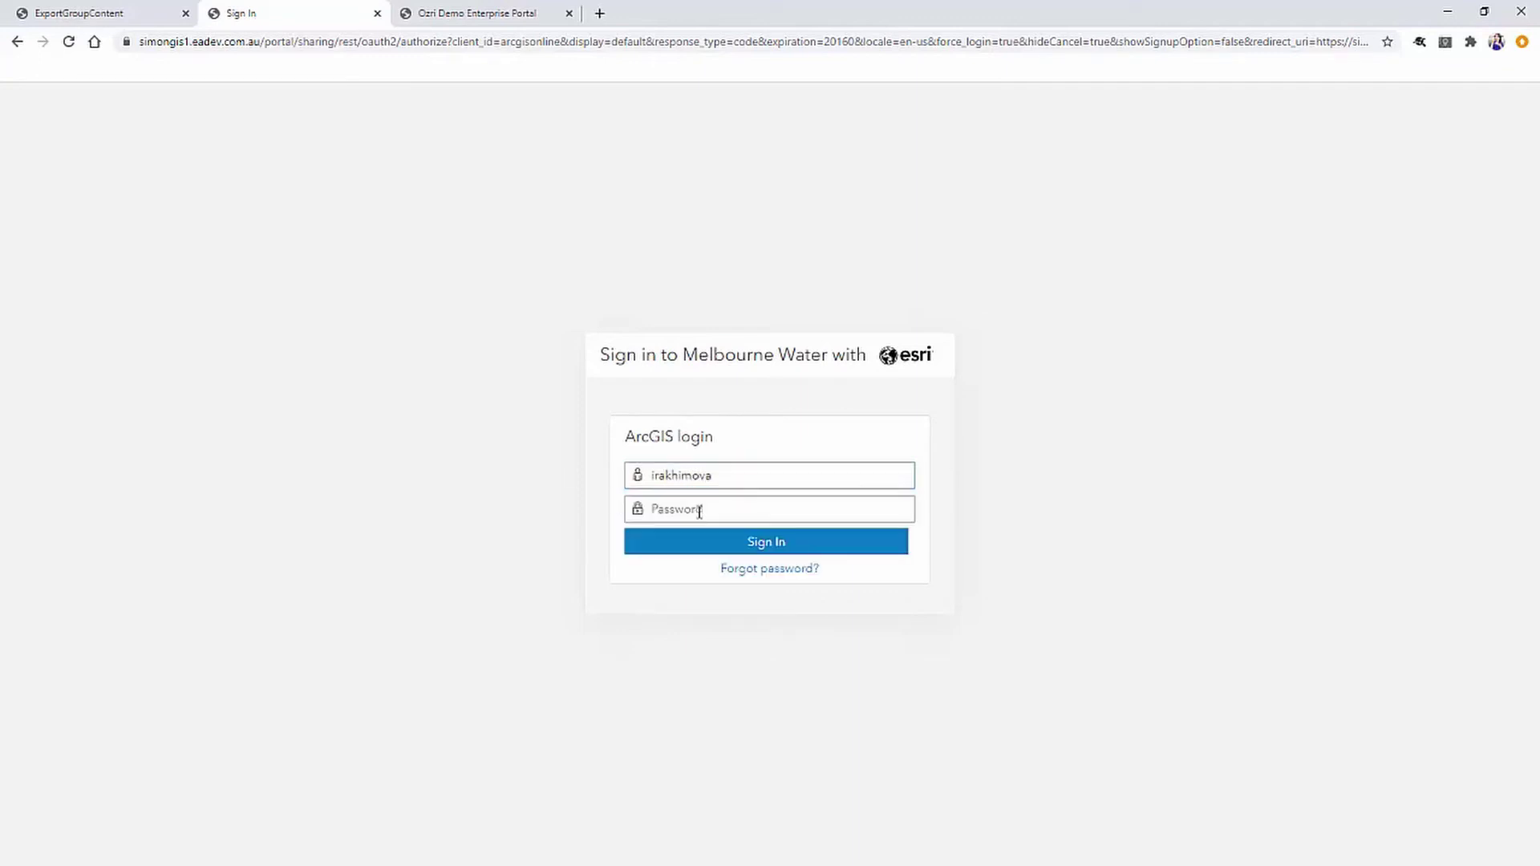
{"action": "left_click", "coordinate": [699, 510]}
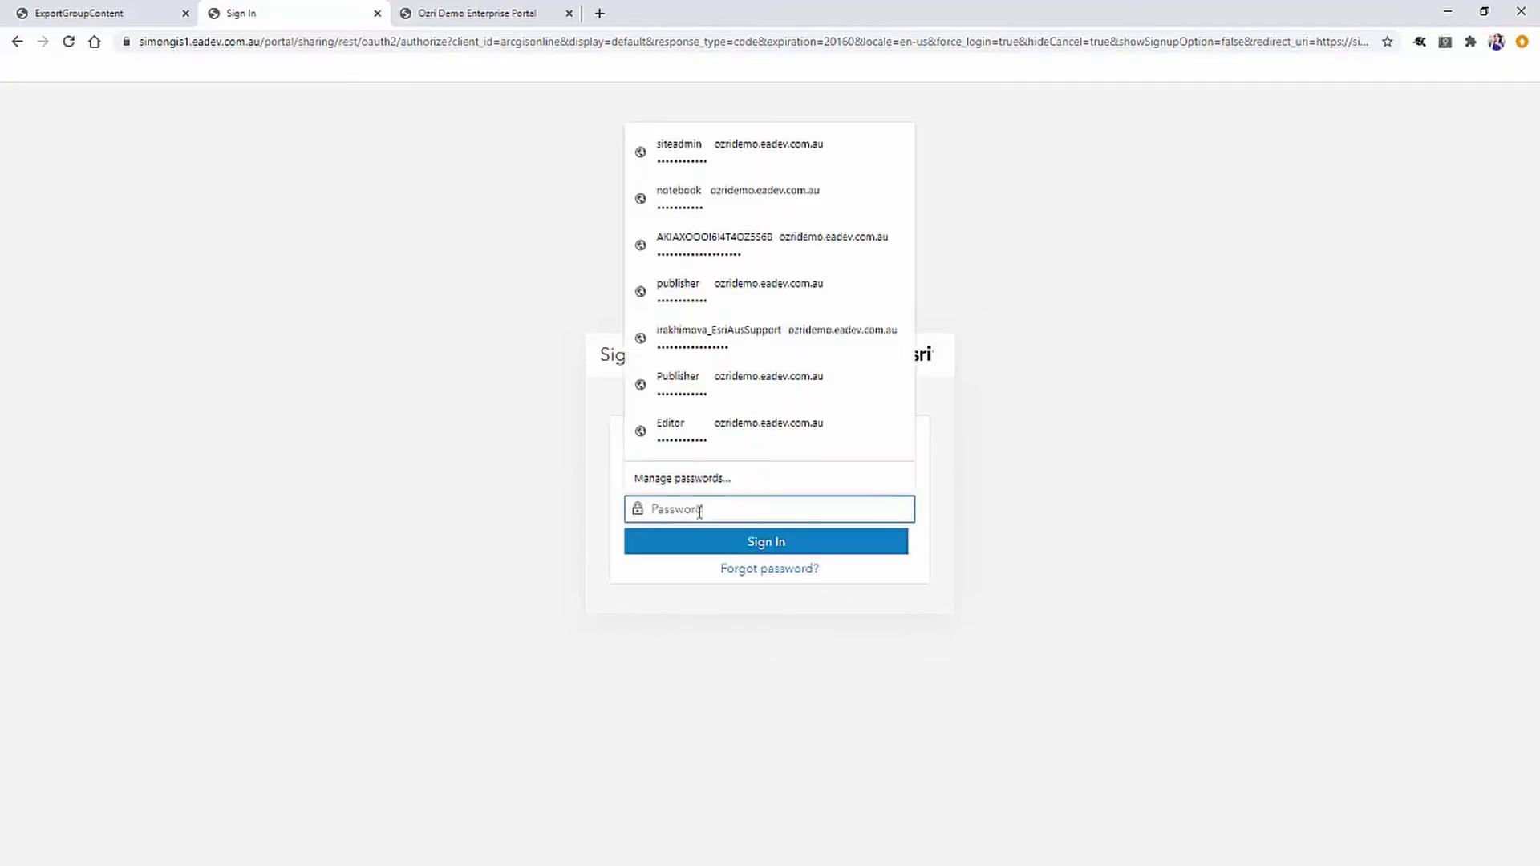
{"action": "type", "text": "••••"}
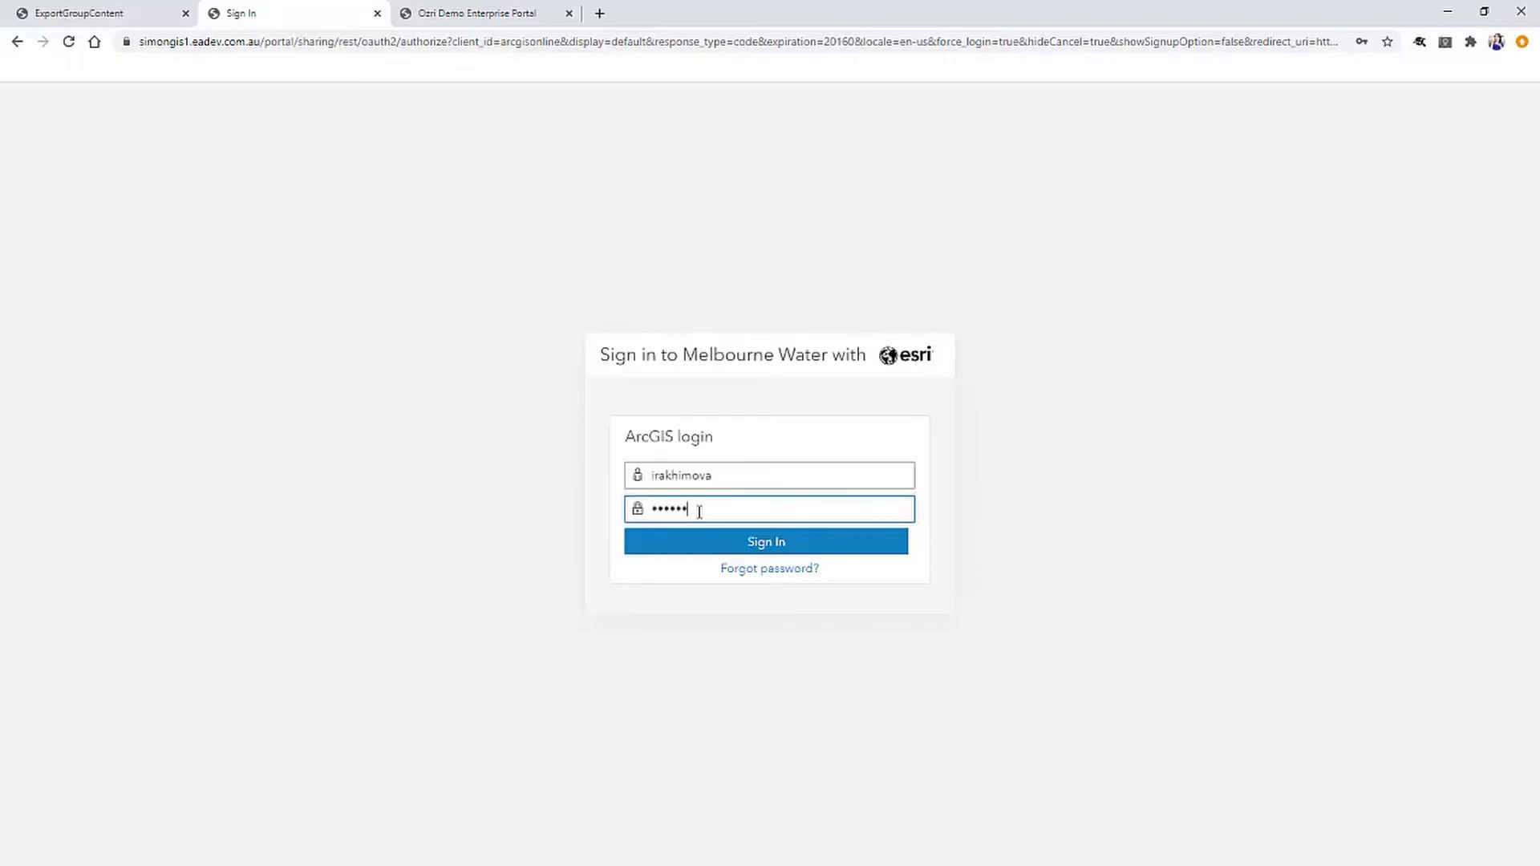
{"action": "key", "text": "Return"}
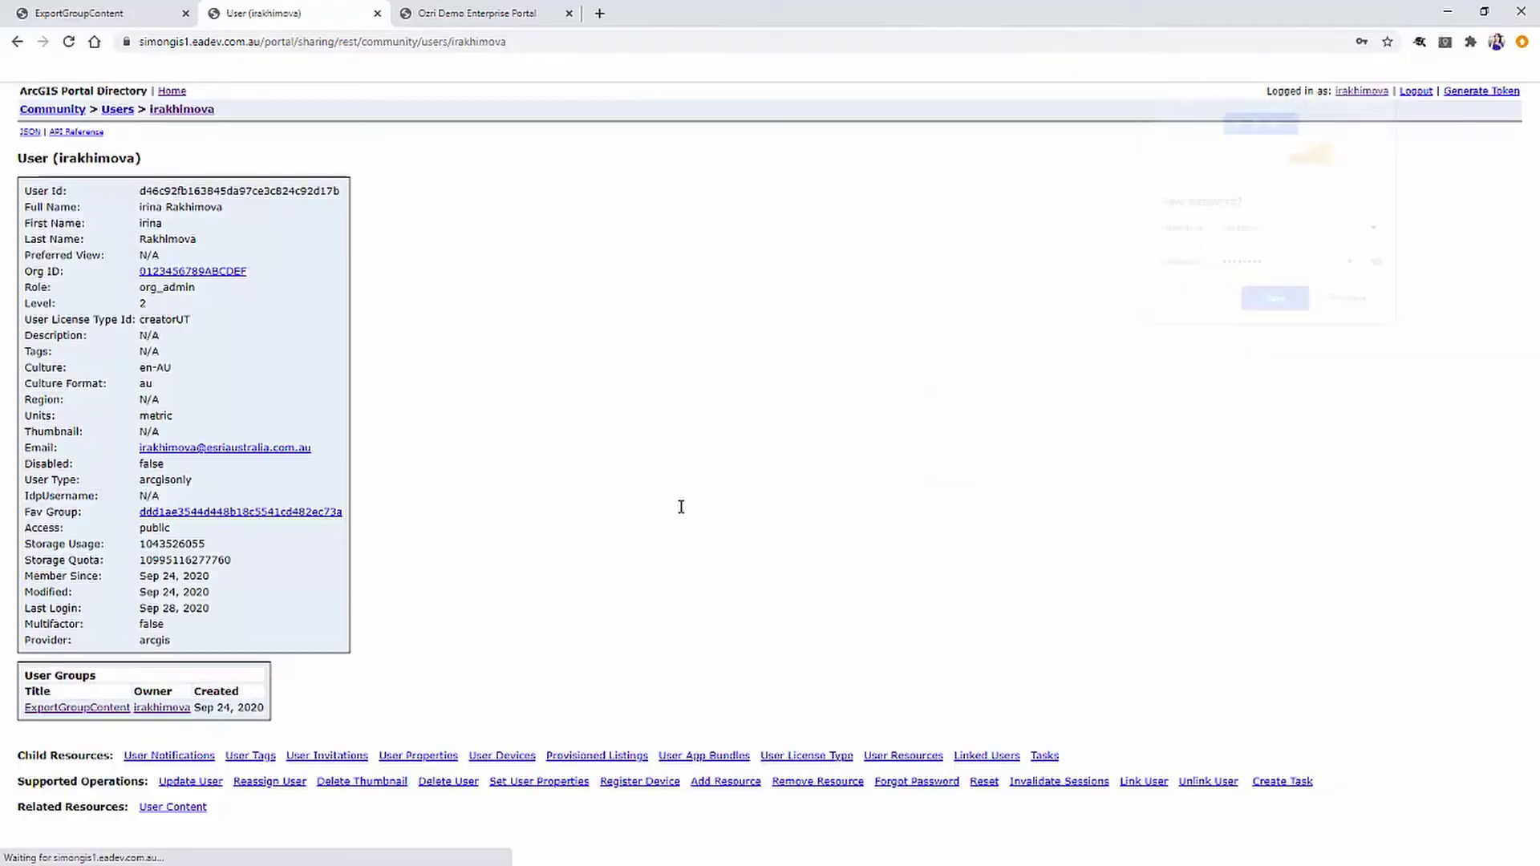
Go to the directory Home and open the Content Root page.
{"action": "left_click", "coordinate": [171, 93]}
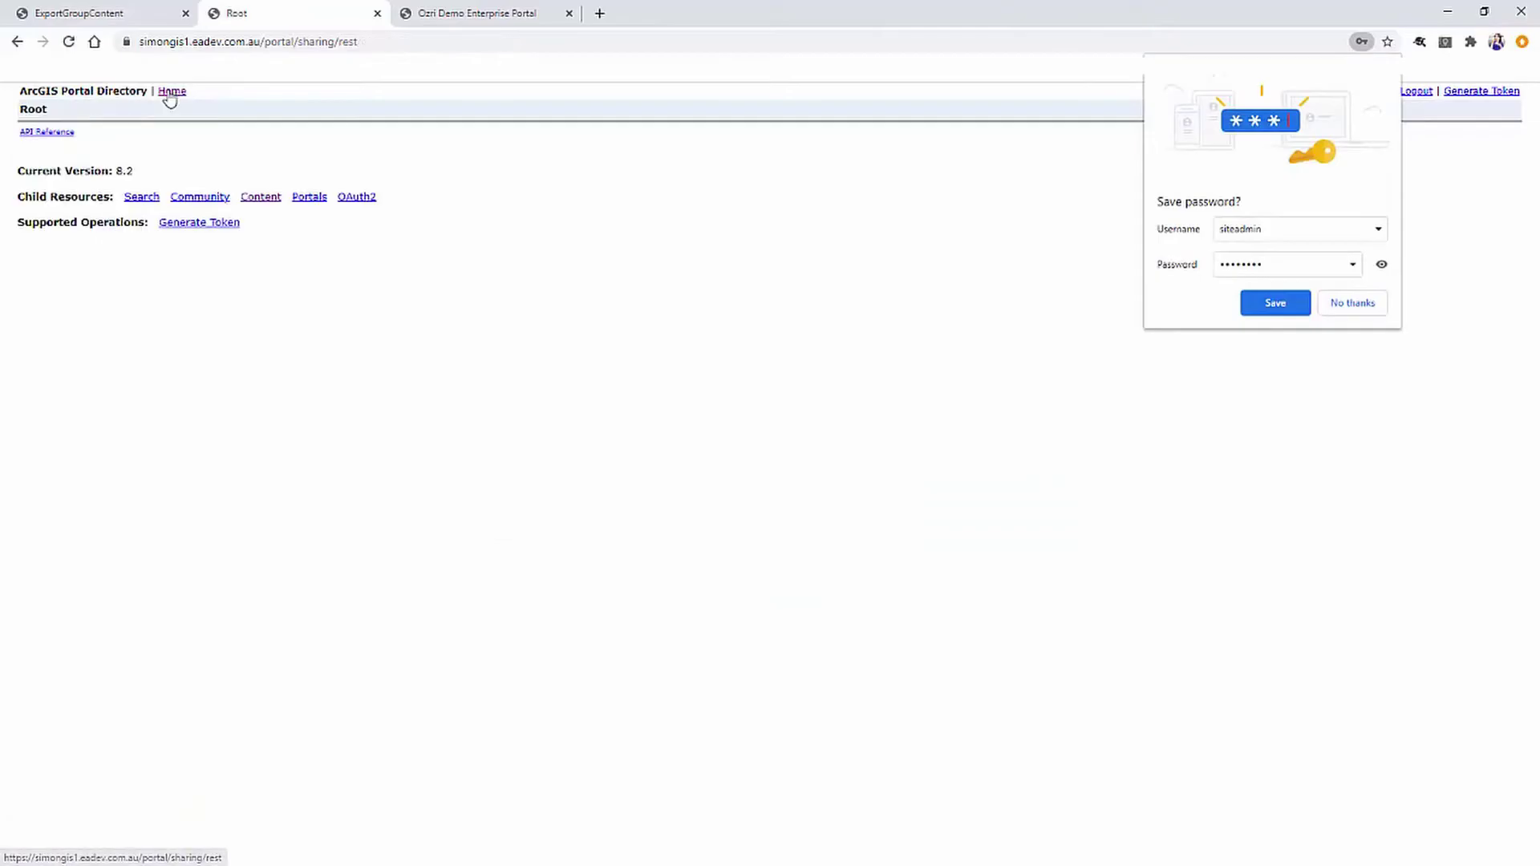
{"action": "left_click", "coordinate": [251, 198]}
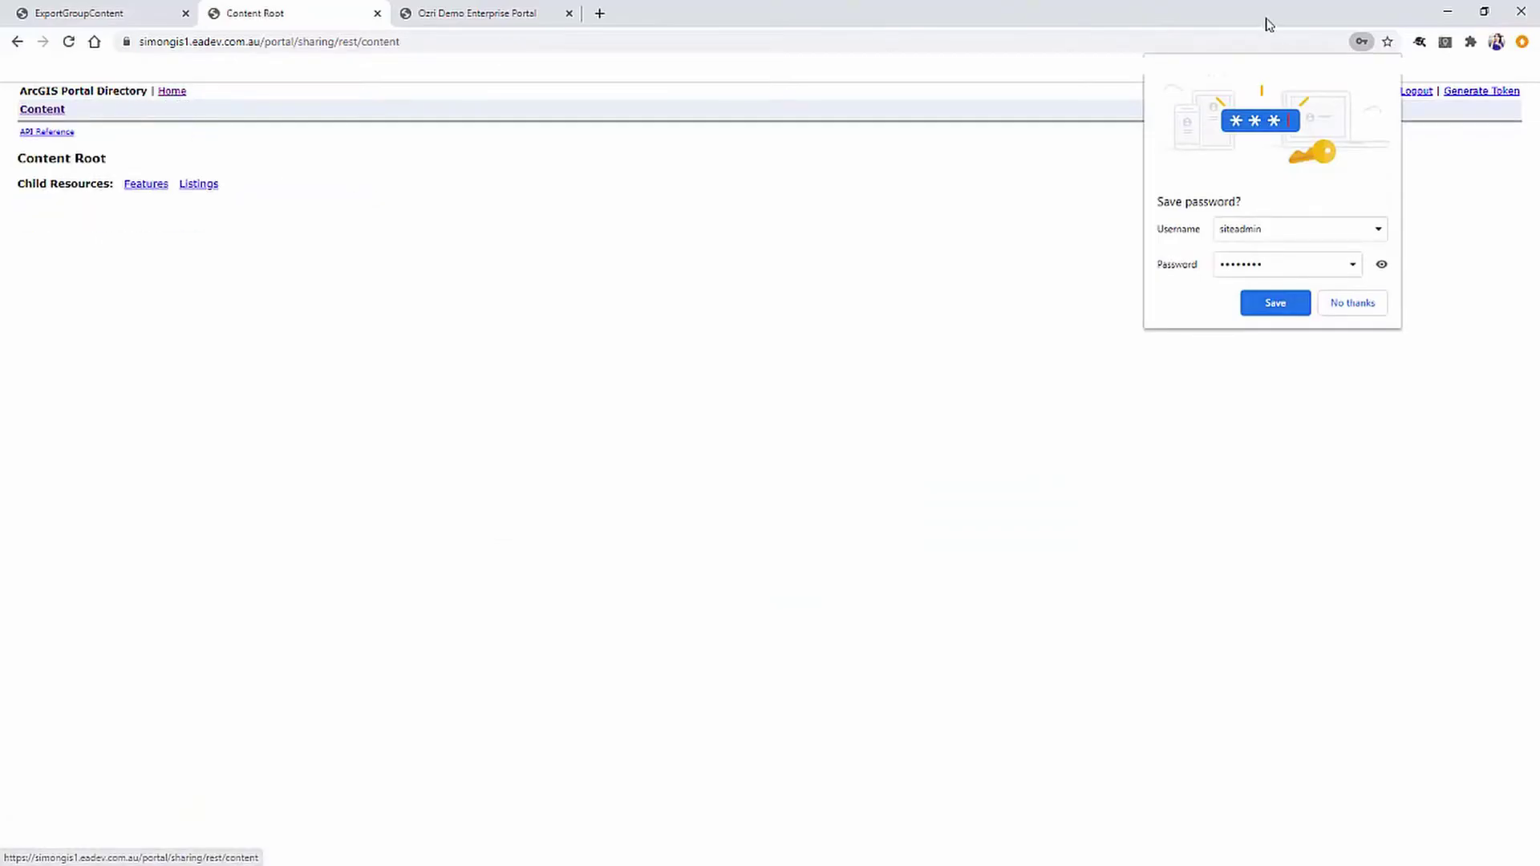
{"action": "left_click", "coordinate": [1392, 78]}
{"action": "left_click", "coordinate": [433, 42]}
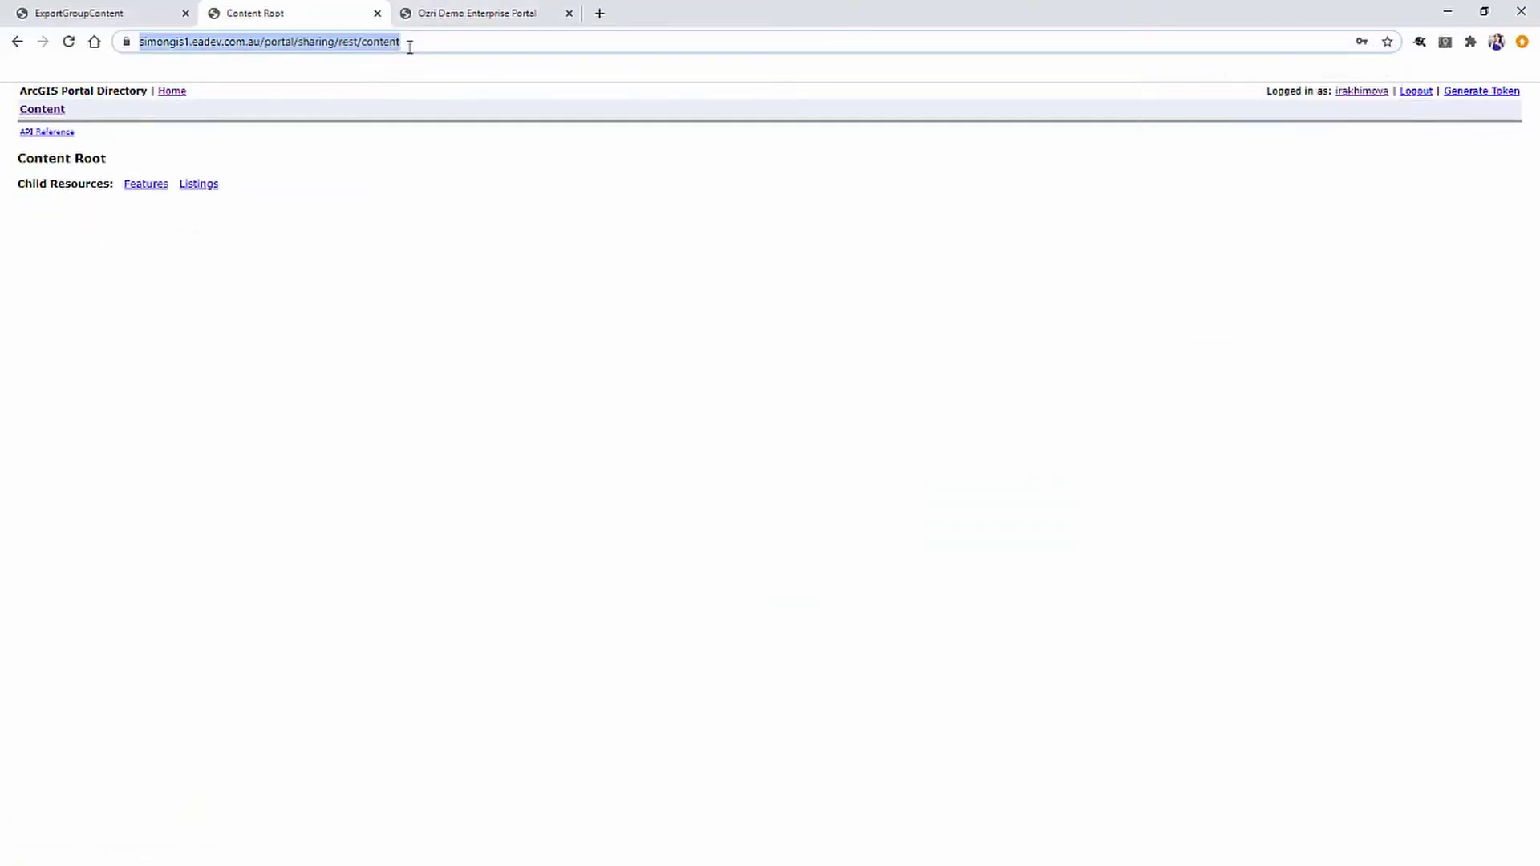
{"action": "left_click", "coordinate": [420, 42]}
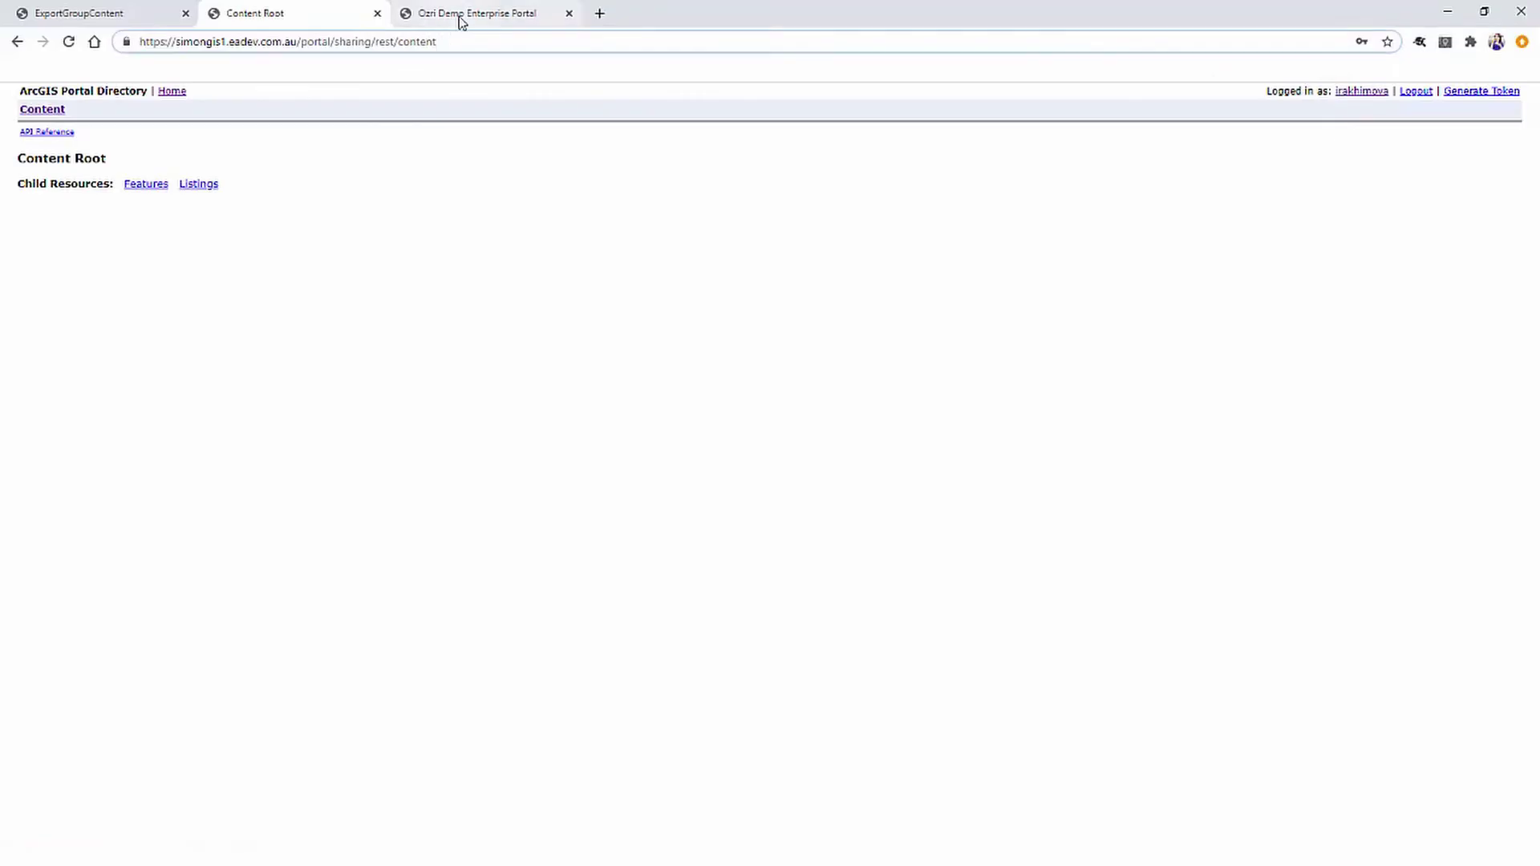
Load /groups/ plus the pasted group id, open the Group page and its Export form.
{"action": "type", "text": "/groups/"}
{"action": "type", "text": "c144aa21a8454cbf9e150a4e51b21d99"}
{"action": "key", "text": "Return"}
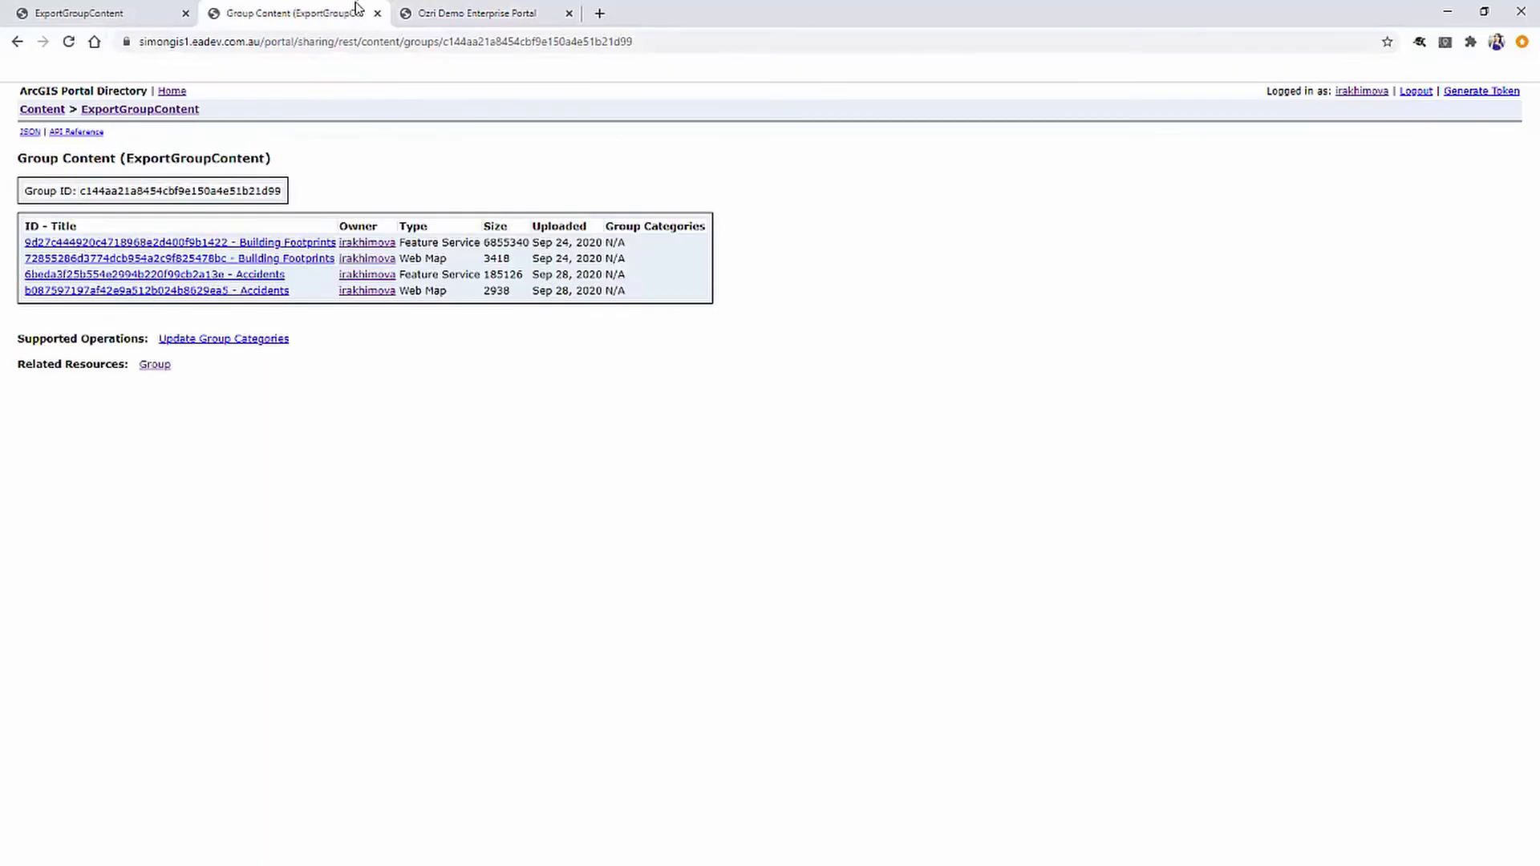
{"action": "left_click", "coordinate": [155, 366]}
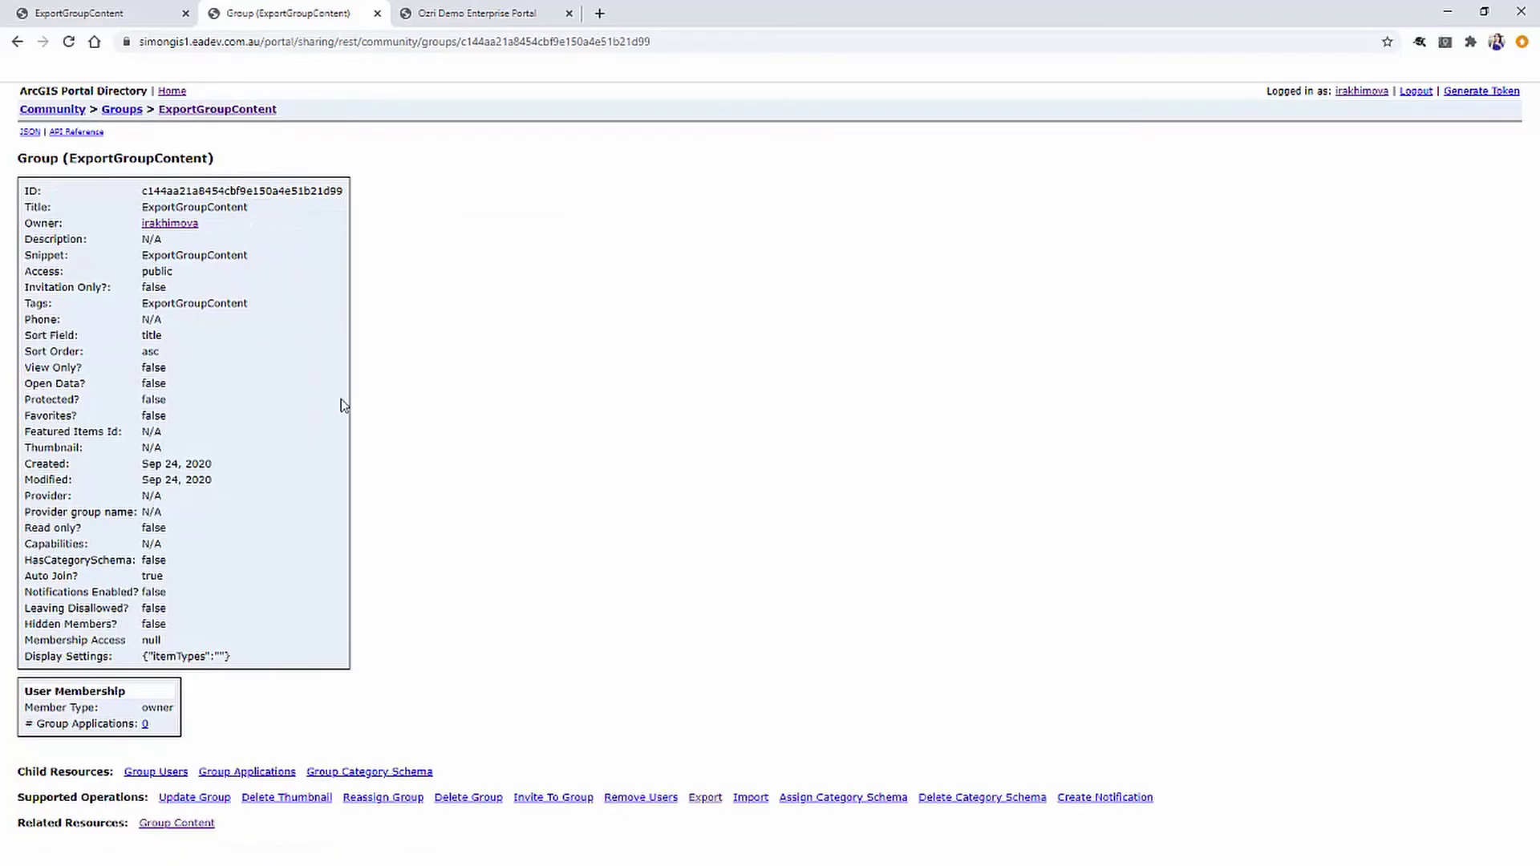
{"action": "left_click", "coordinate": [706, 799]}
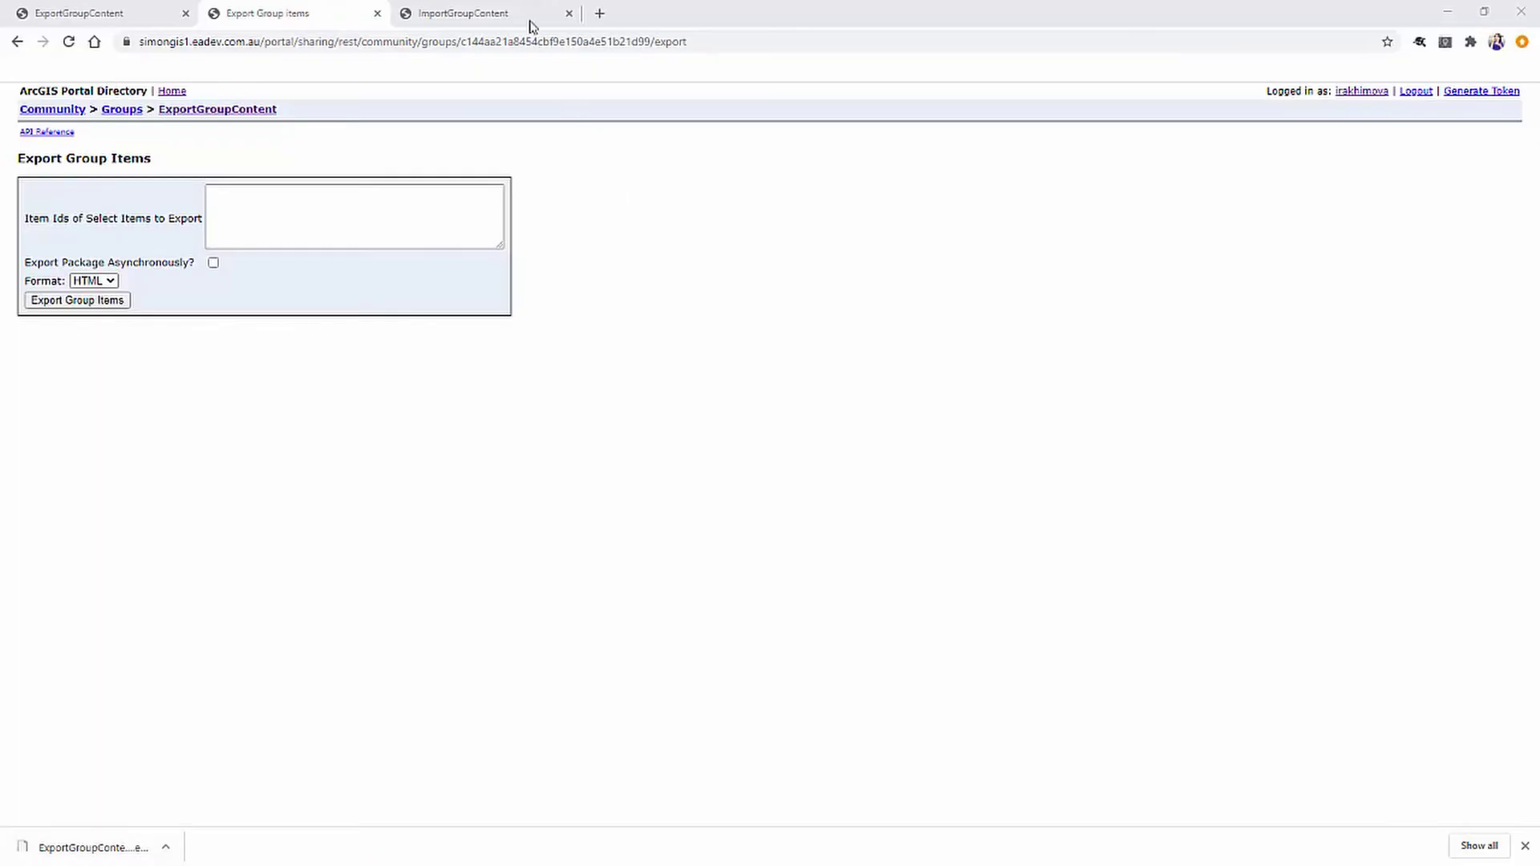
Duplicate the ImportGroupContent tab and point it at the portal's sharing/rest directory.
{"action": "left_click", "coordinate": [504, 12]}
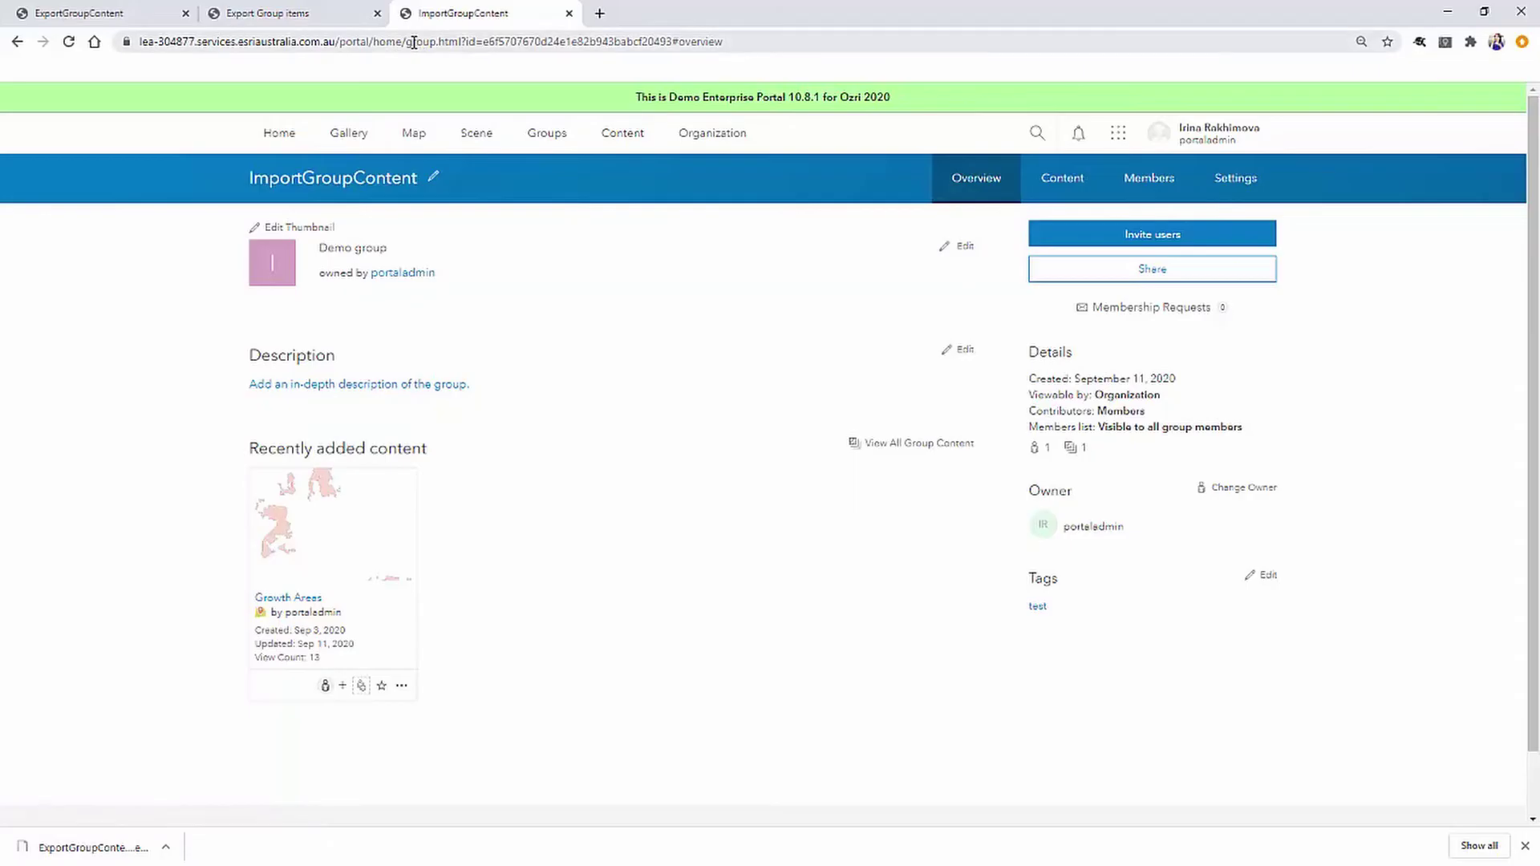
{"action": "right_click", "coordinate": [445, 22]}
{"action": "left_click", "coordinate": [505, 117]}
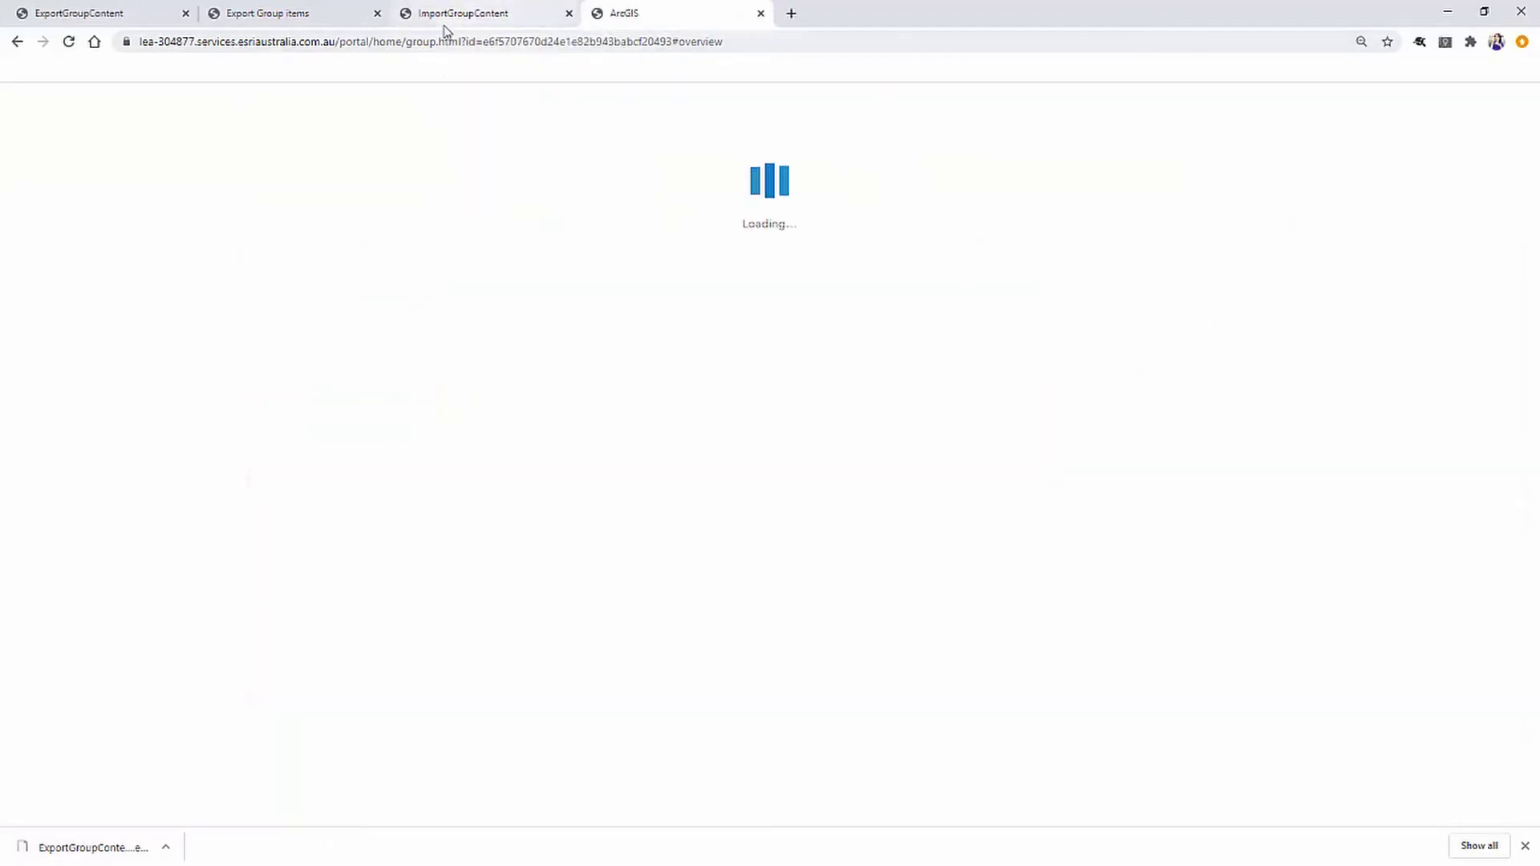
{"action": "left_click_drag", "start_coordinate": [374, 41], "coordinate": [1006, 33]}
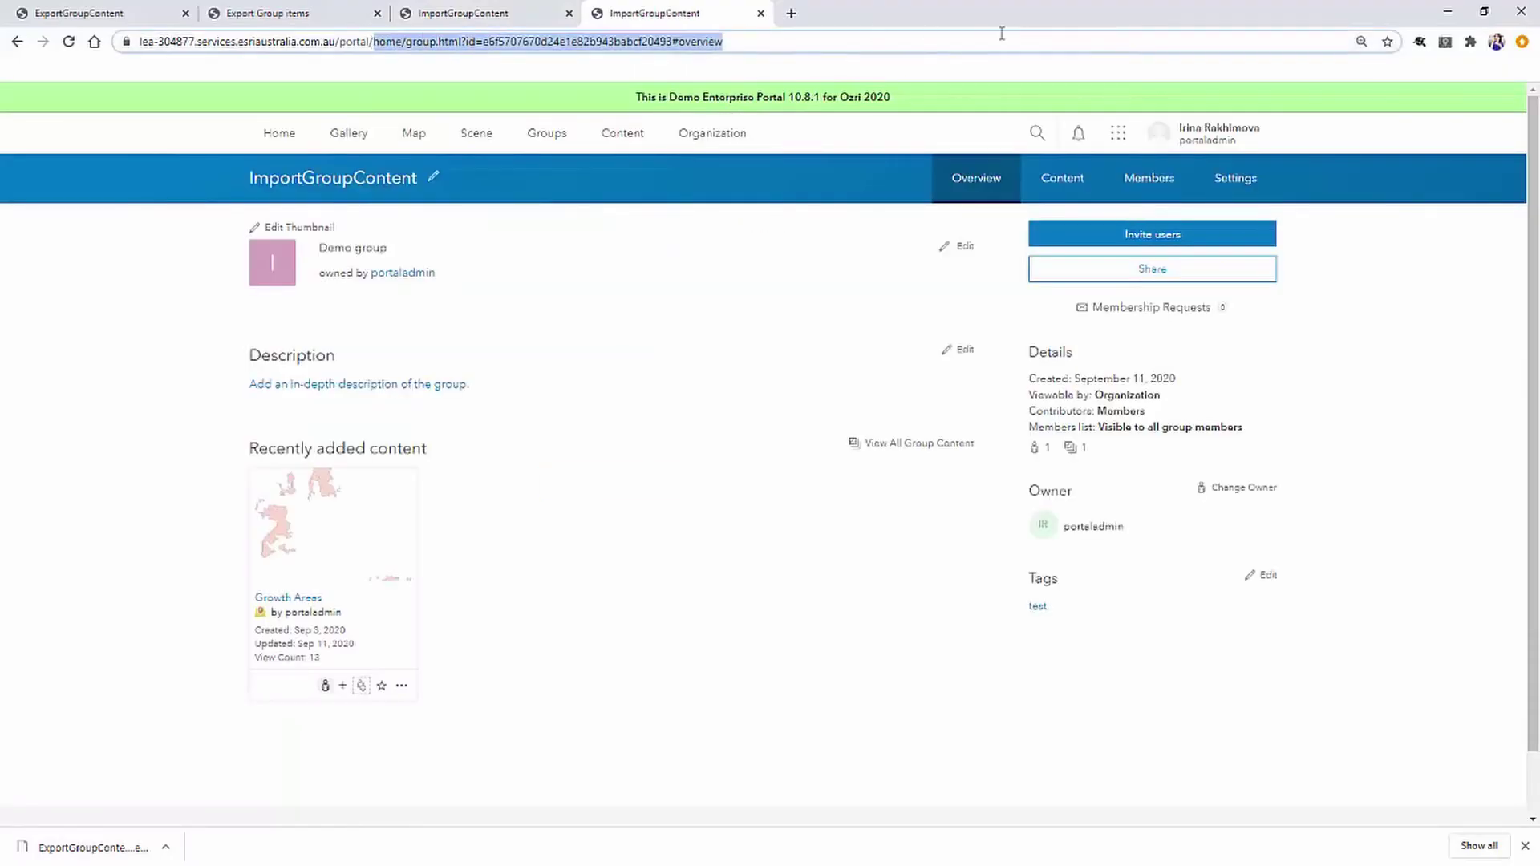
{"action": "type", "text": "sharin"}
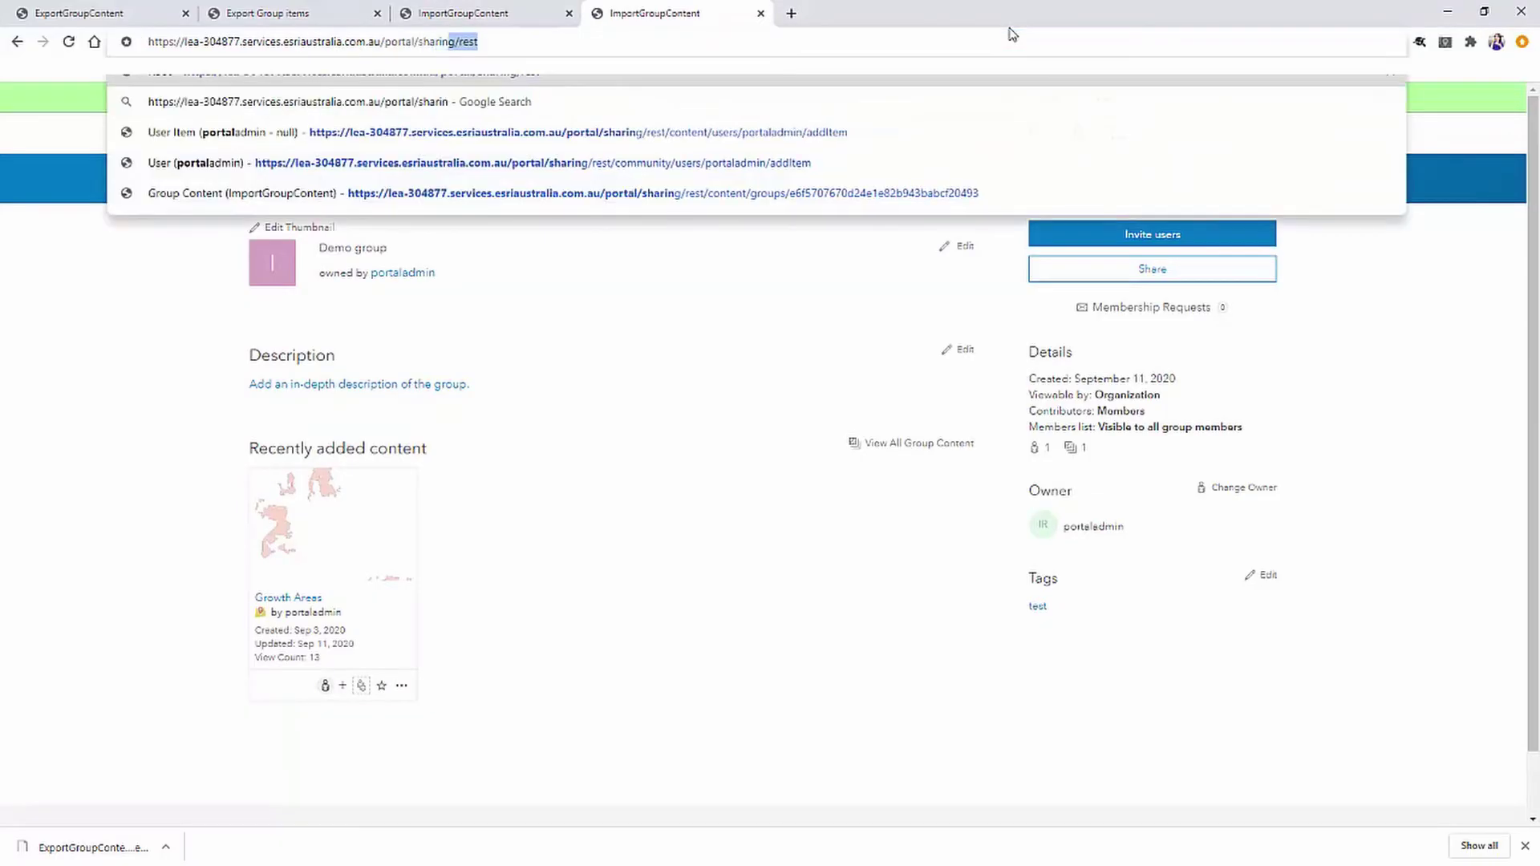
{"action": "type", "text": "g/rest"}
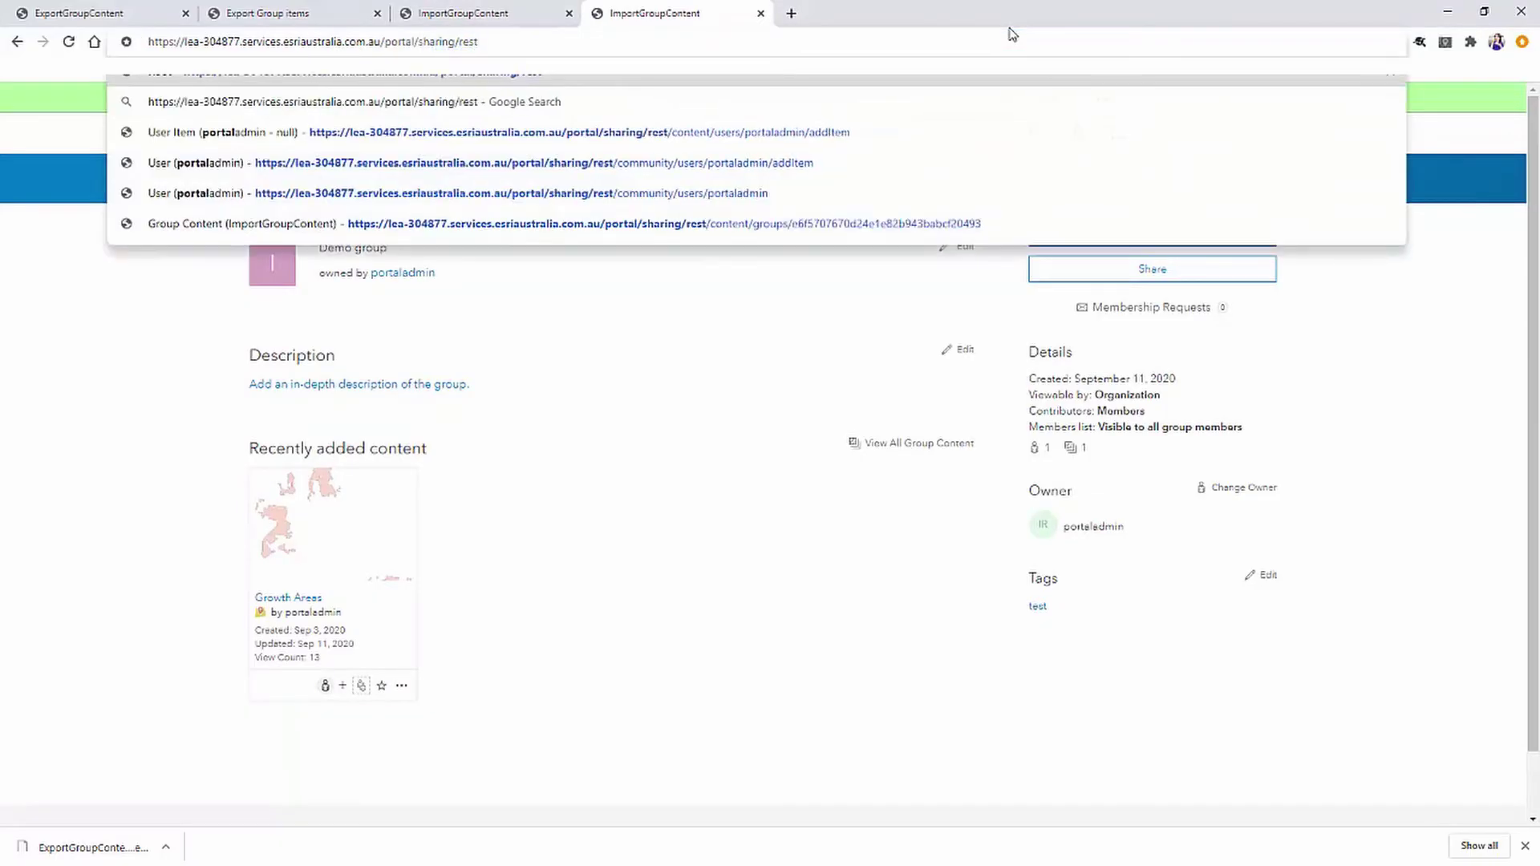
{"action": "key", "text": "Return"}
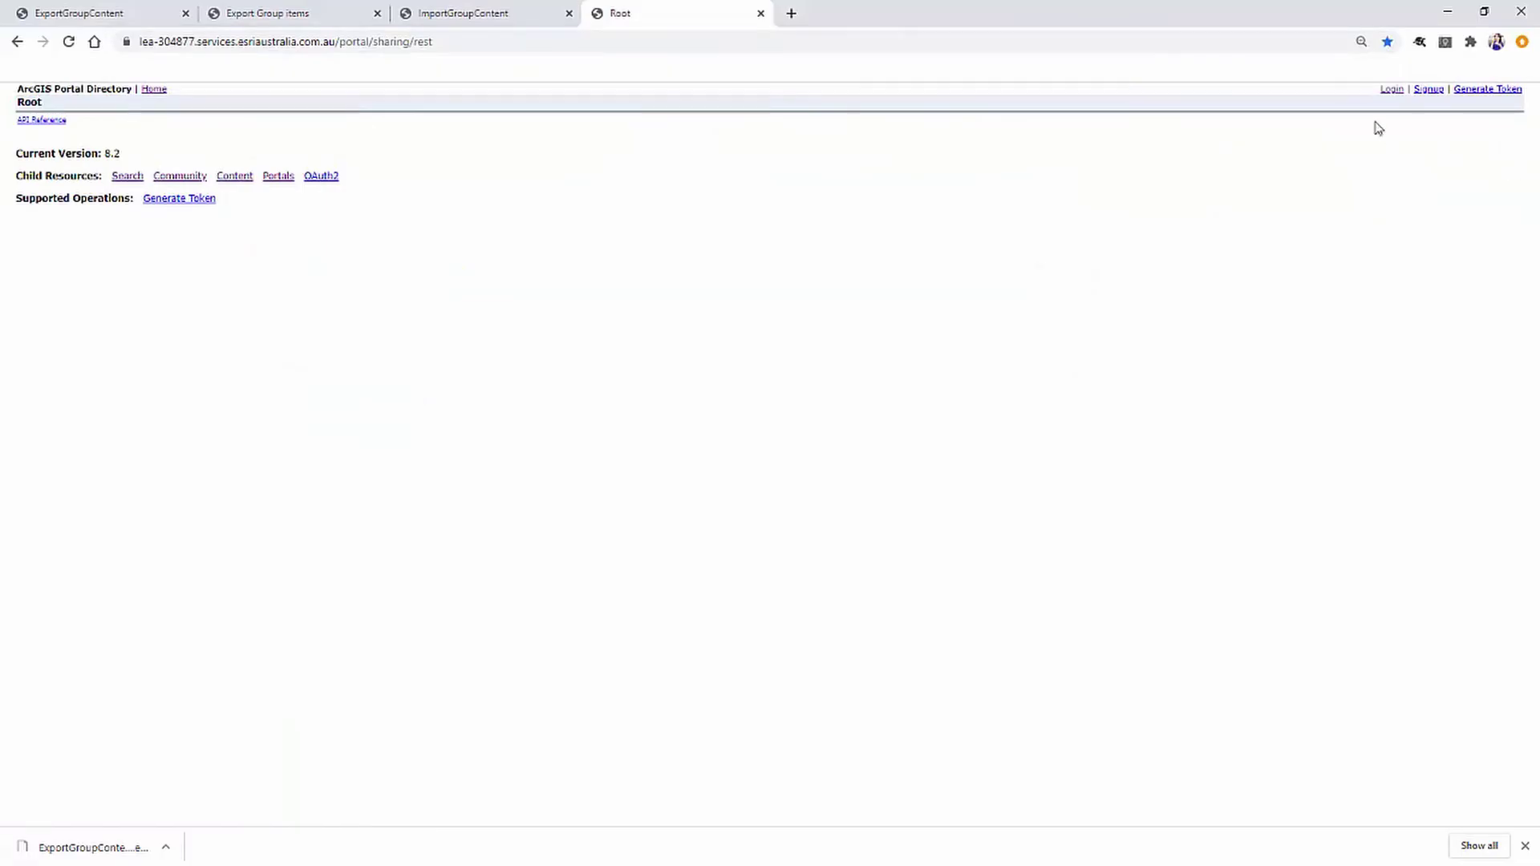
Sign in with the saved administrator credentials and accept the notice of use.
{"action": "left_click", "coordinate": [1393, 90]}
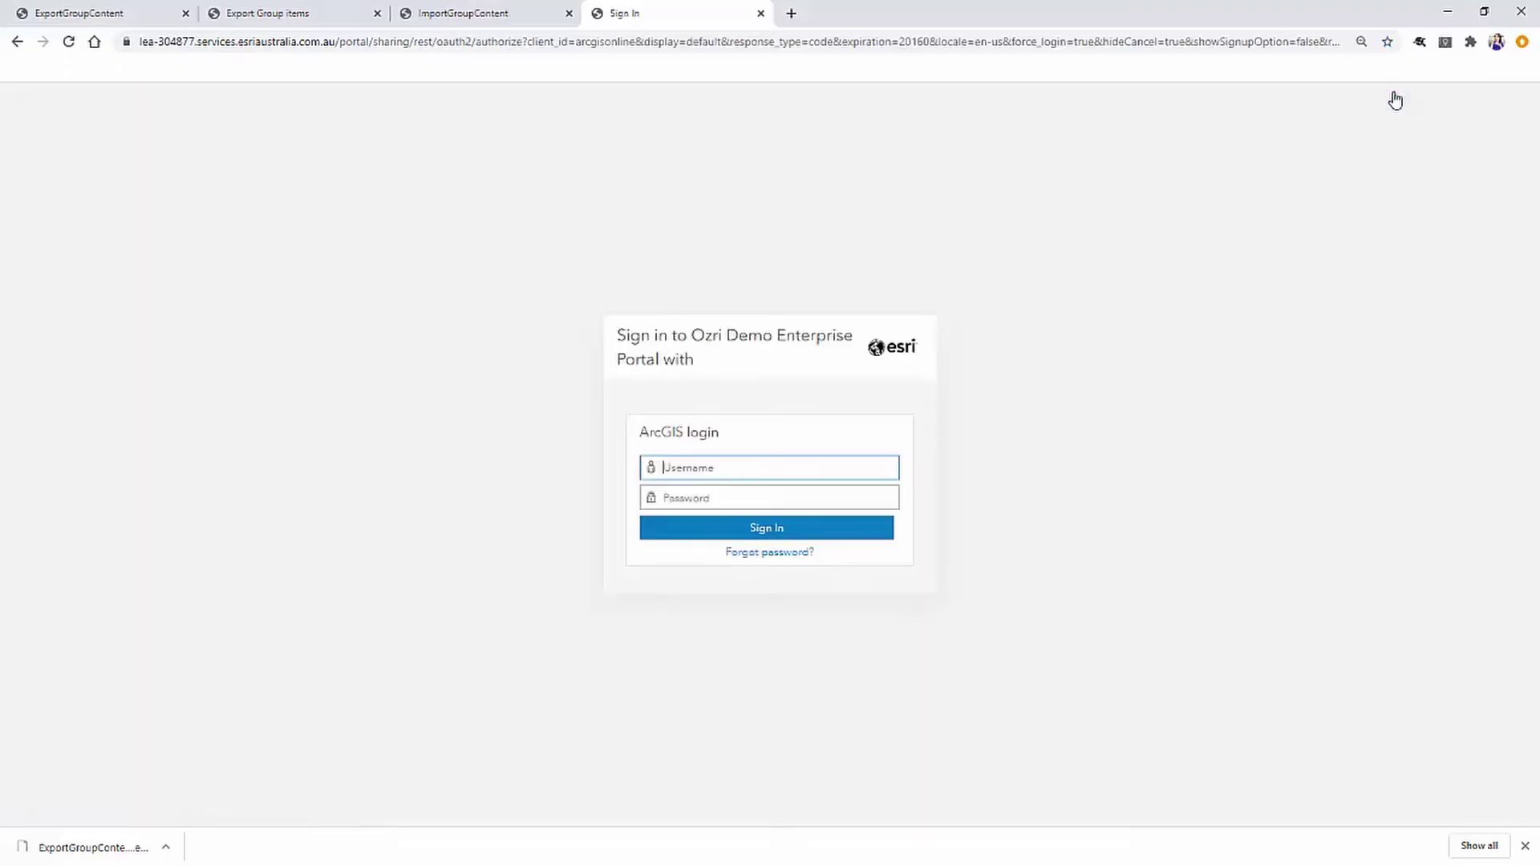
{"action": "left_click", "coordinate": [777, 527]}
{"action": "left_click", "coordinate": [959, 505]}
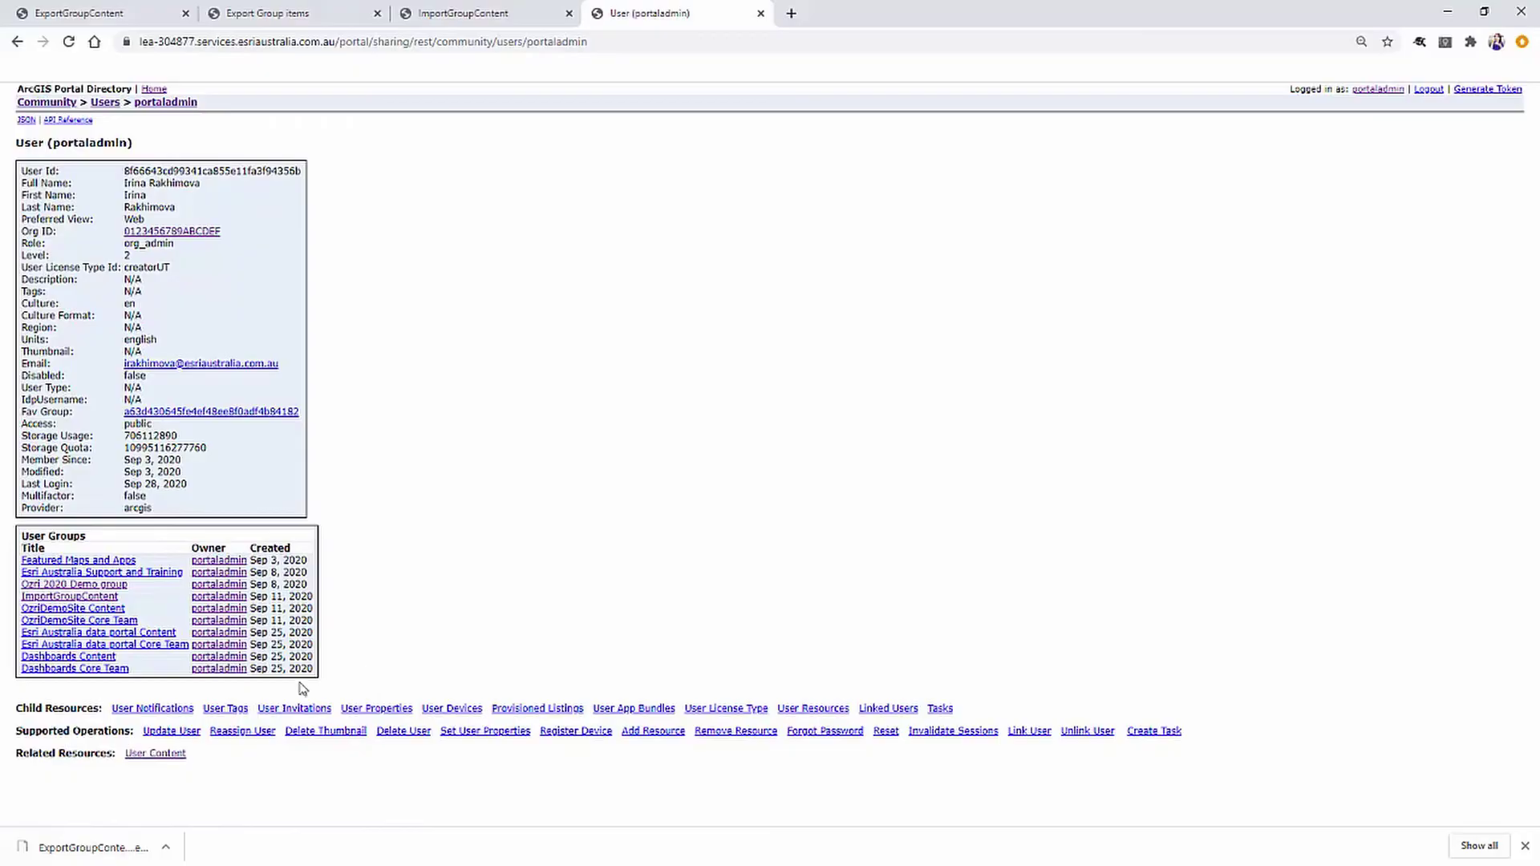
Add ExportGroupContent_2020928_112507.epk from Downloads as a new item under User Content.
{"action": "left_click", "coordinate": [157, 756]}
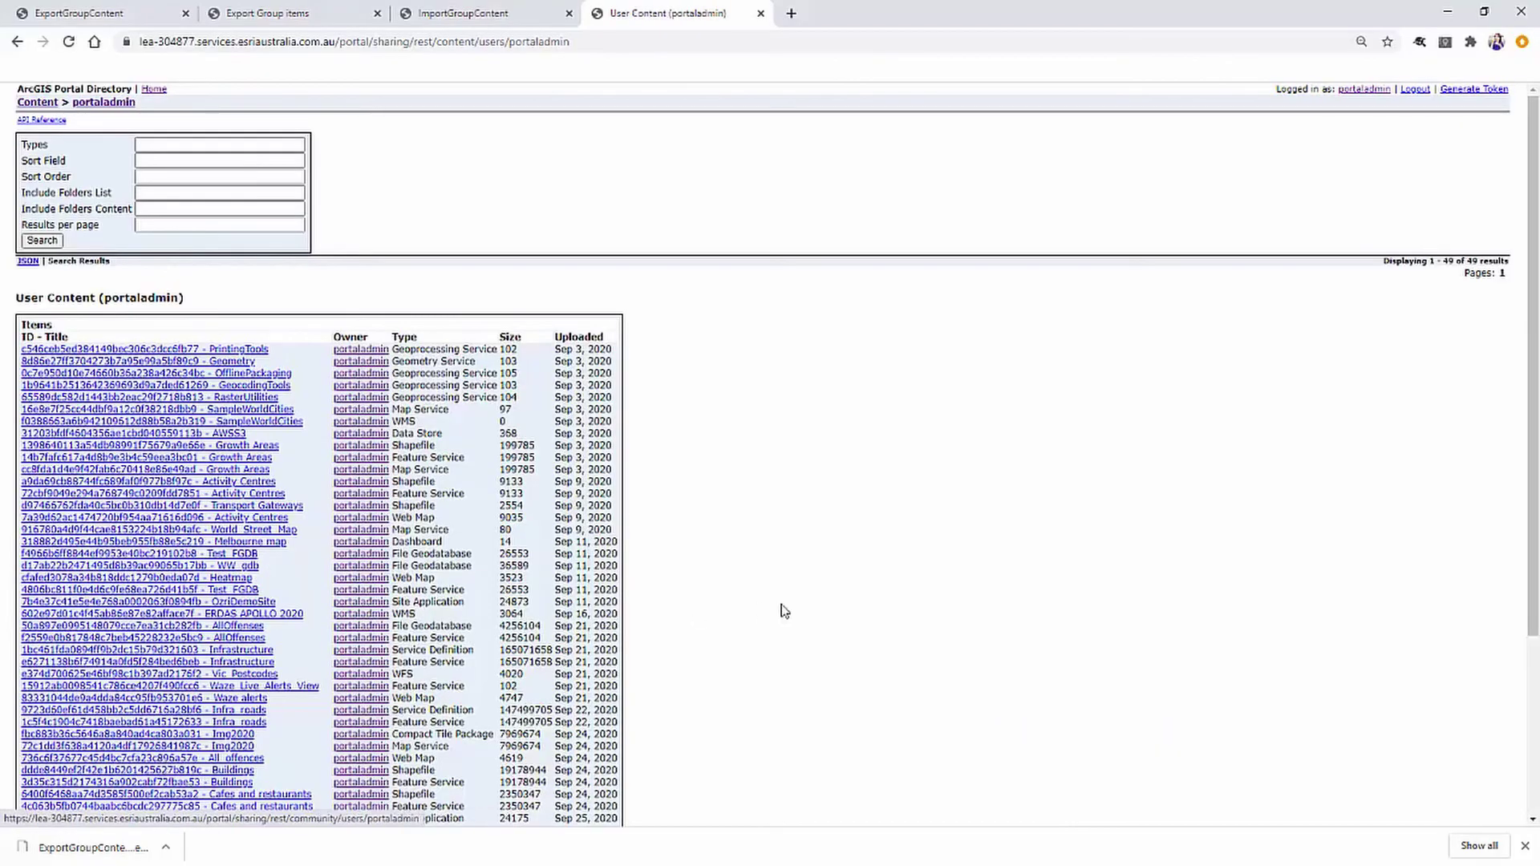
{"action": "scroll", "coordinate": [780, 615], "scroll_direction": "down", "scroll_amount": 3}
{"action": "left_click", "coordinate": [353, 800]}
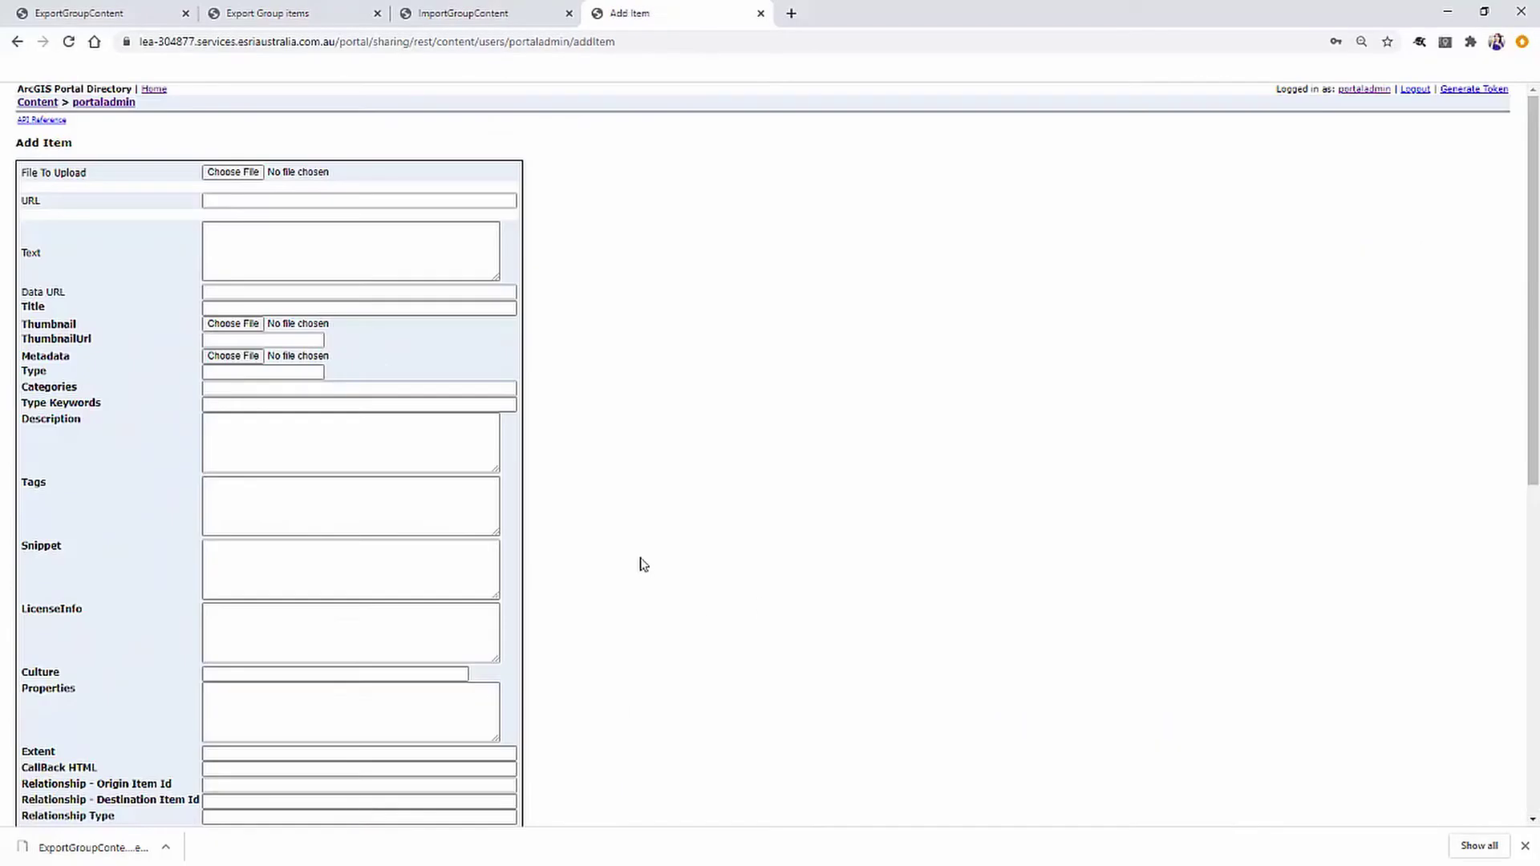
{"action": "left_click", "coordinate": [243, 174]}
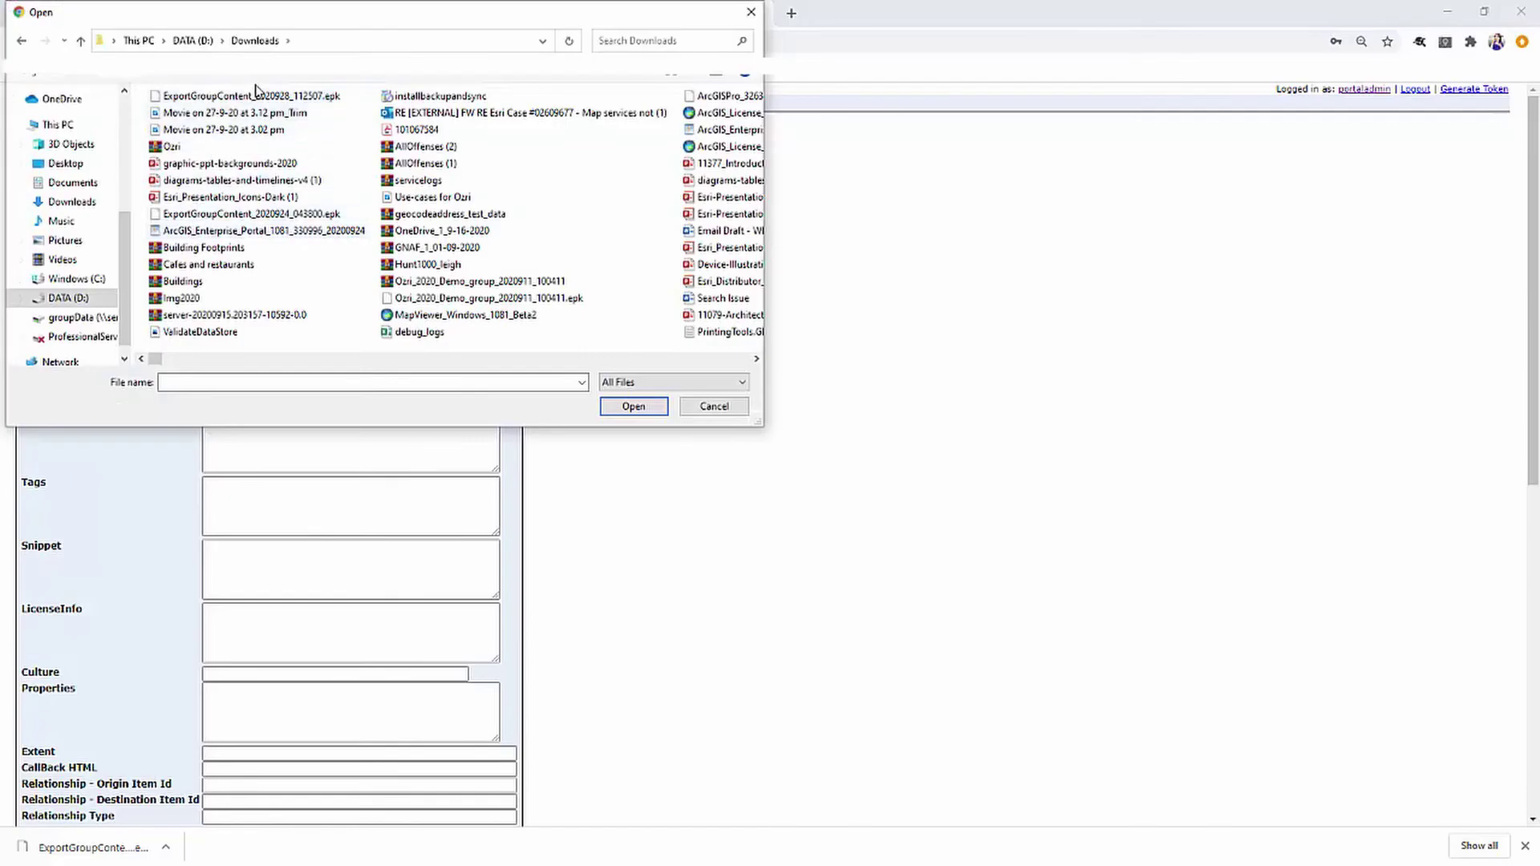
{"action": "left_click", "coordinate": [265, 97]}
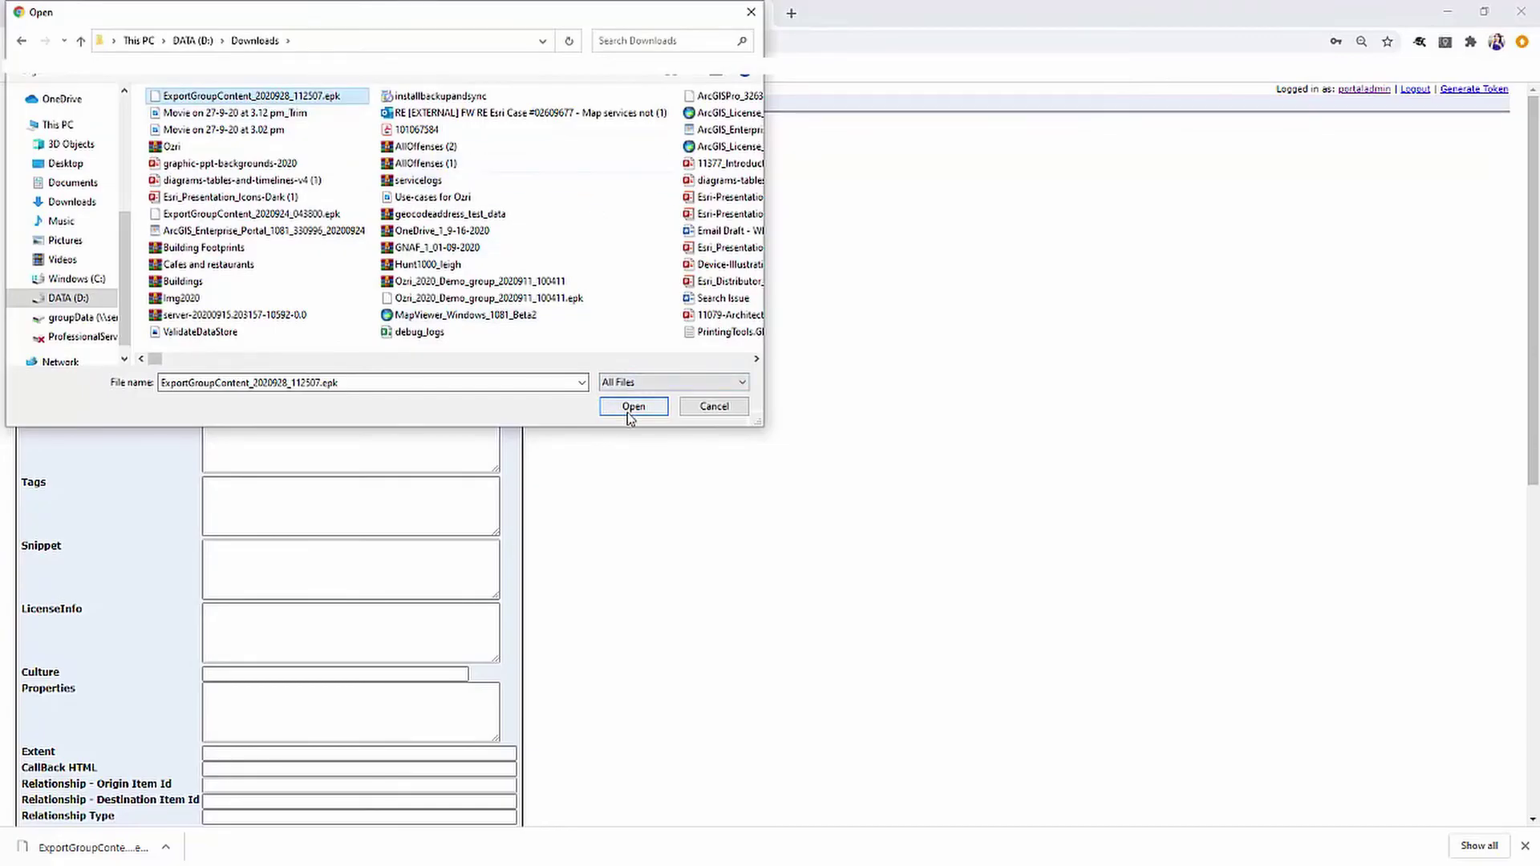
{"action": "left_click", "coordinate": [628, 410]}
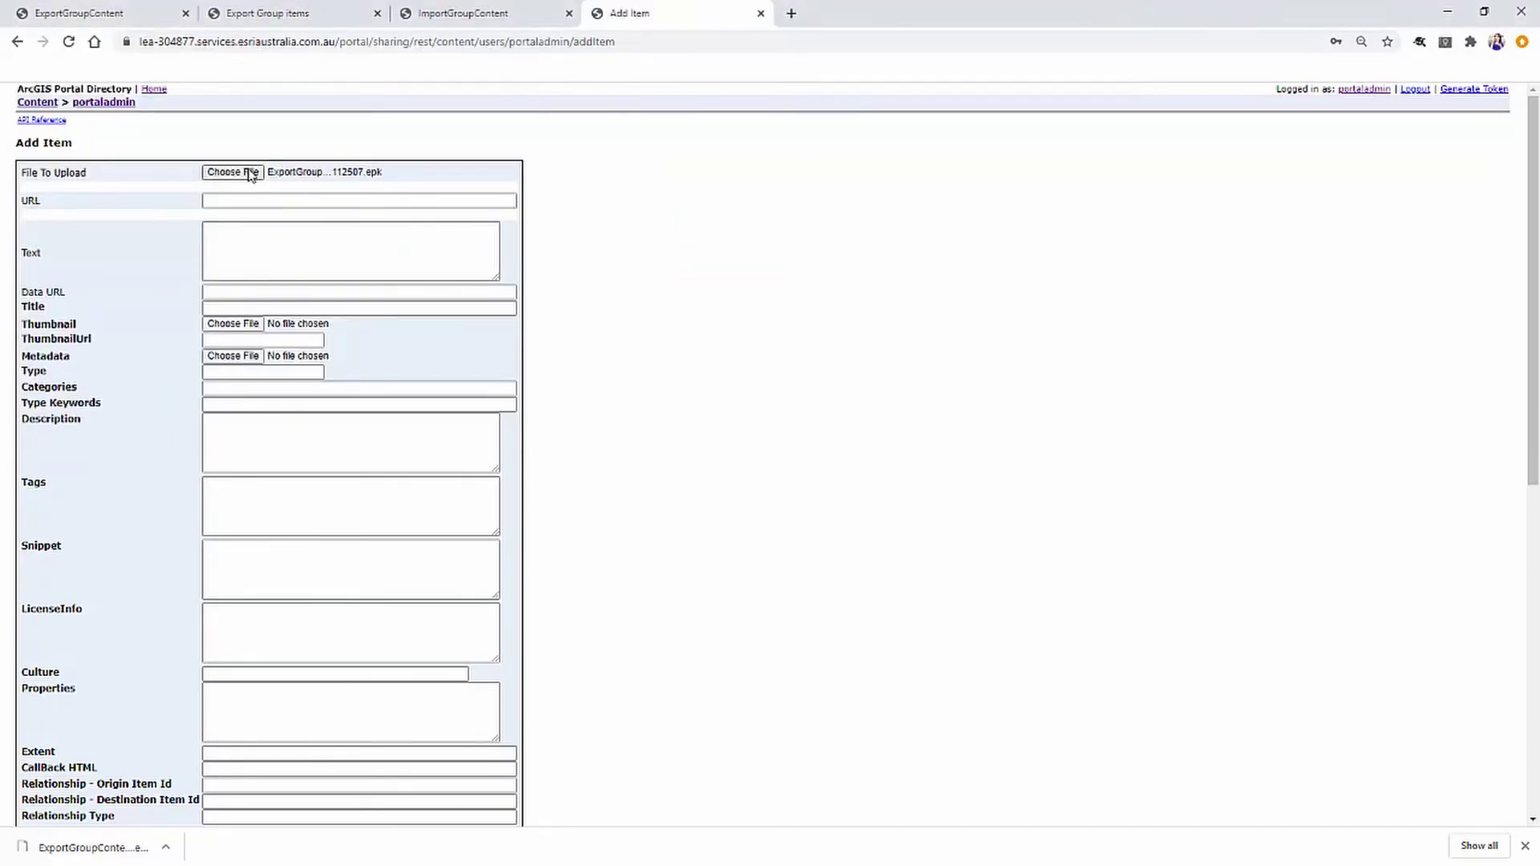
{"action": "scroll", "coordinate": [144, 499], "scroll_direction": "down", "scroll_amount": 4}
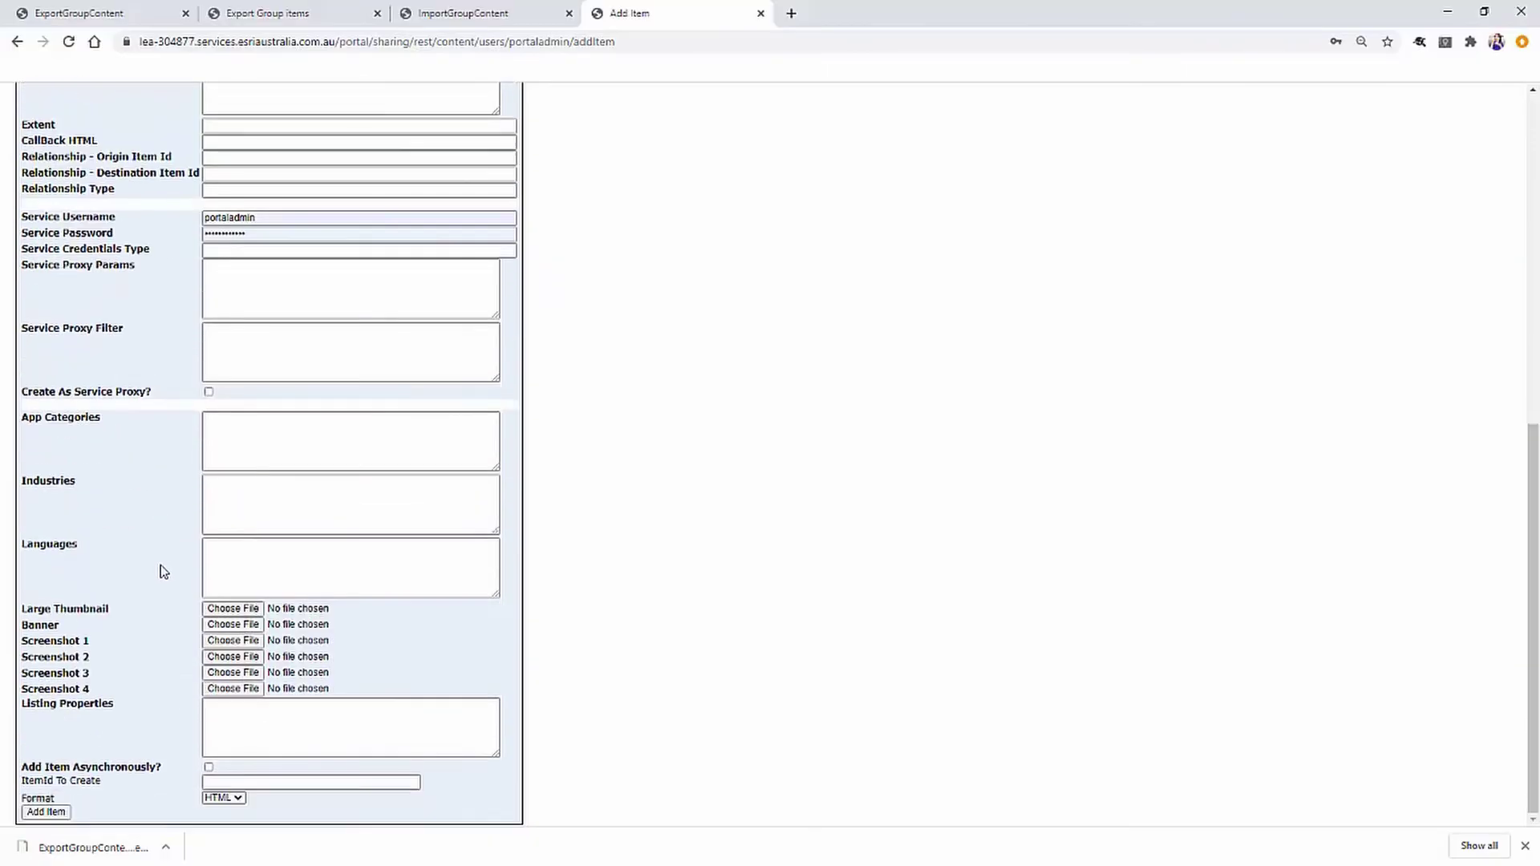
{"action": "left_click", "coordinate": [44, 813]}
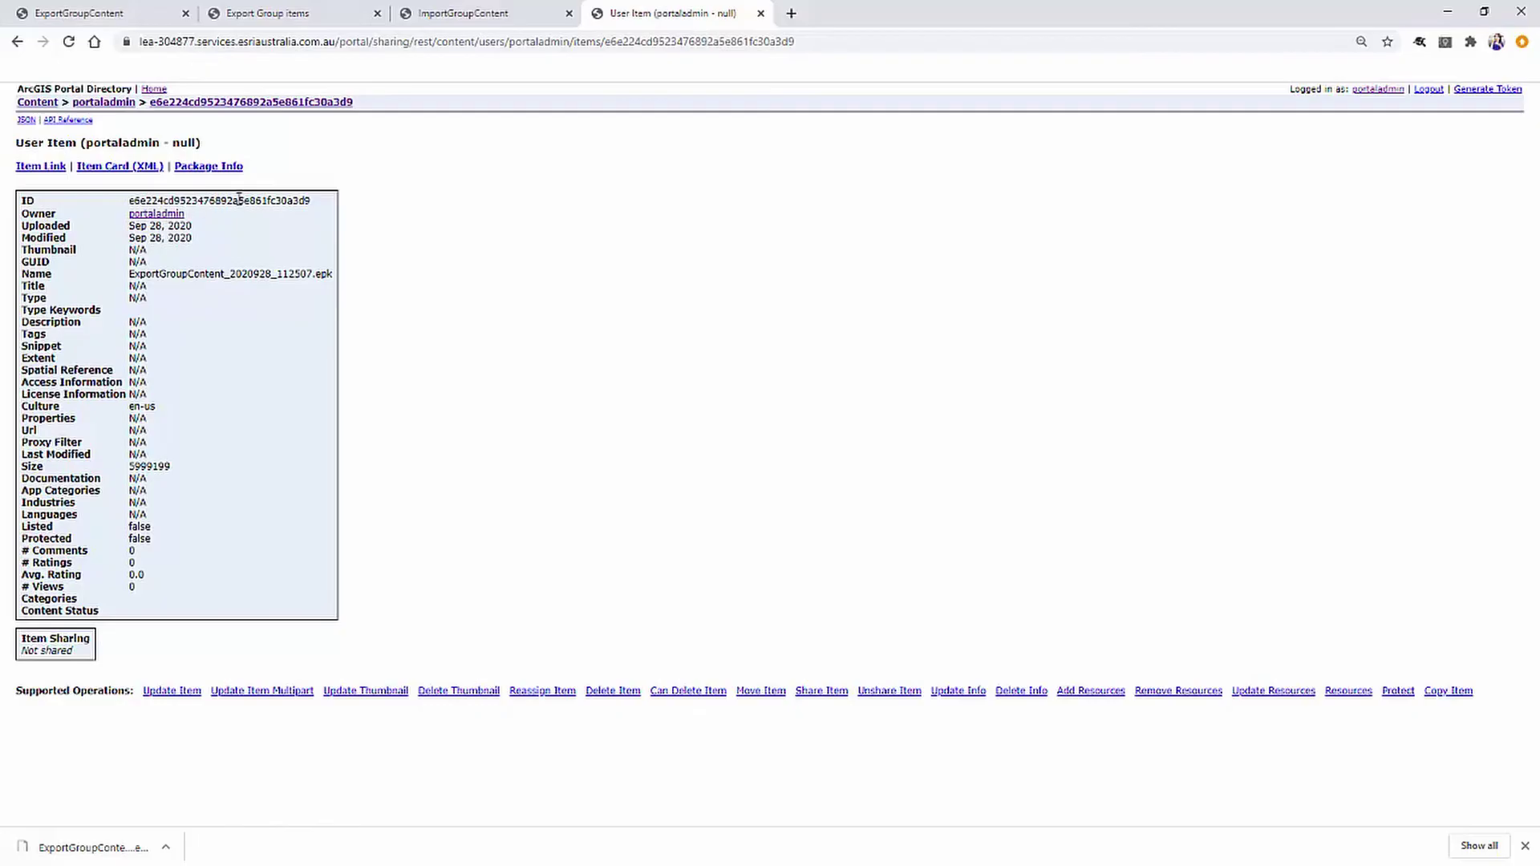
{"action": "double_click", "coordinate": [239, 200]}
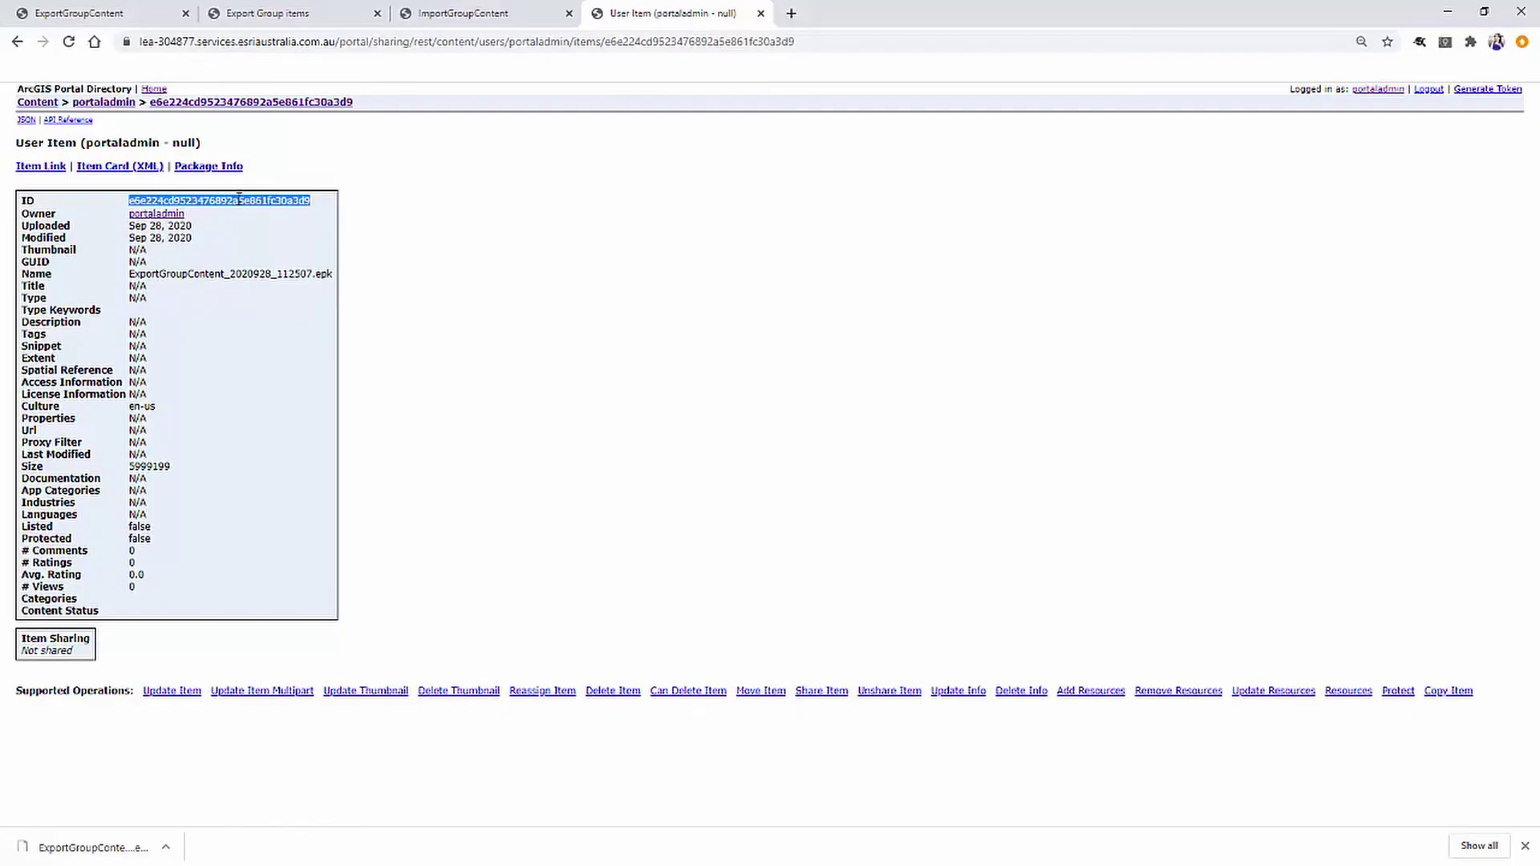
Duplicate the item tab and copy the ImportGroupContent group ID from its page address.
{"action": "left_click", "coordinate": [248, 224]}
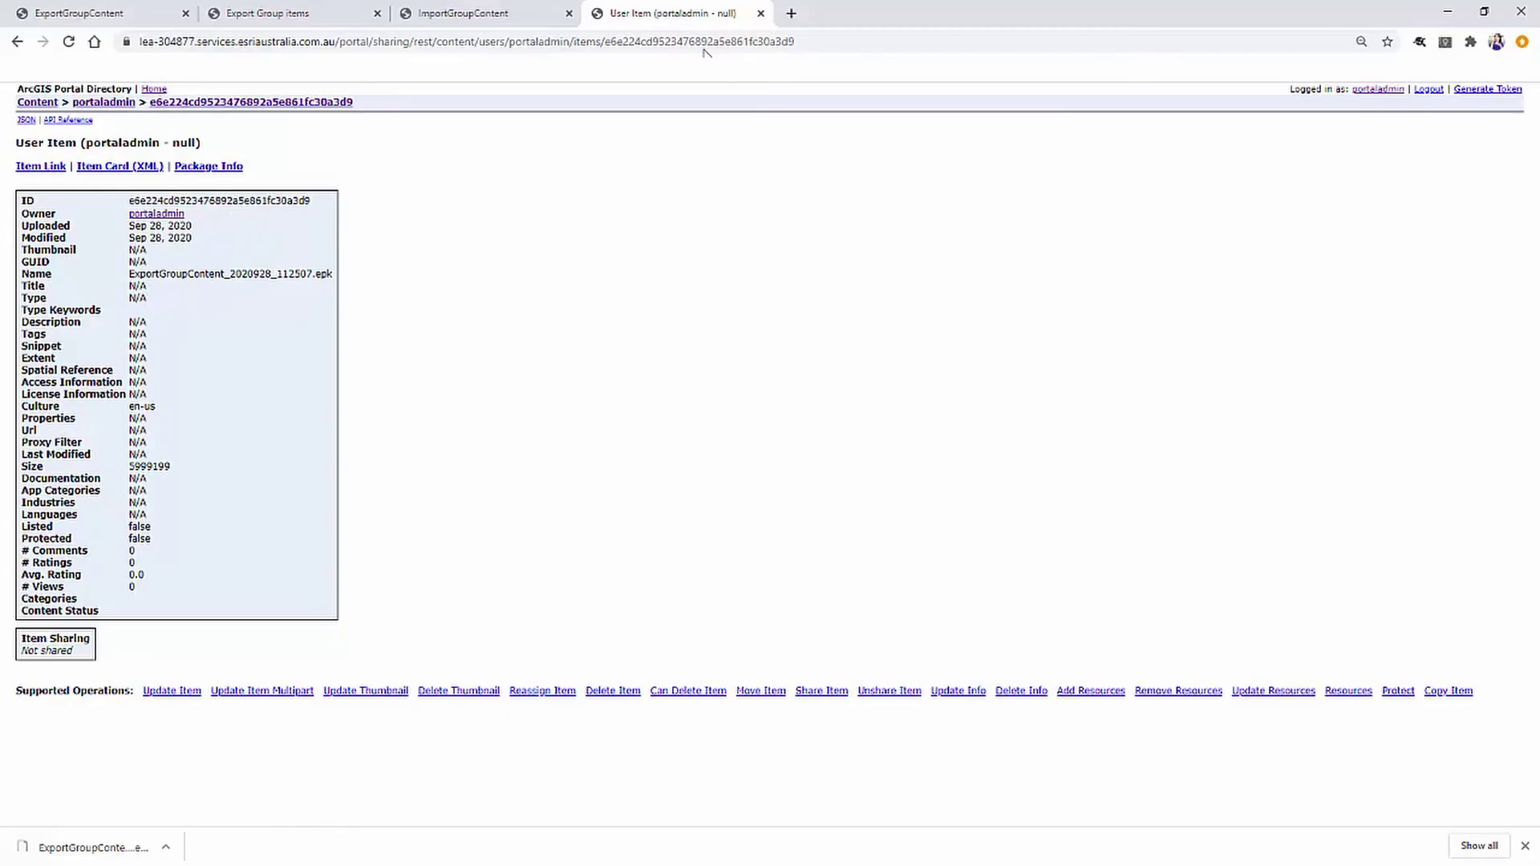
{"action": "right_click", "coordinate": [645, 17]}
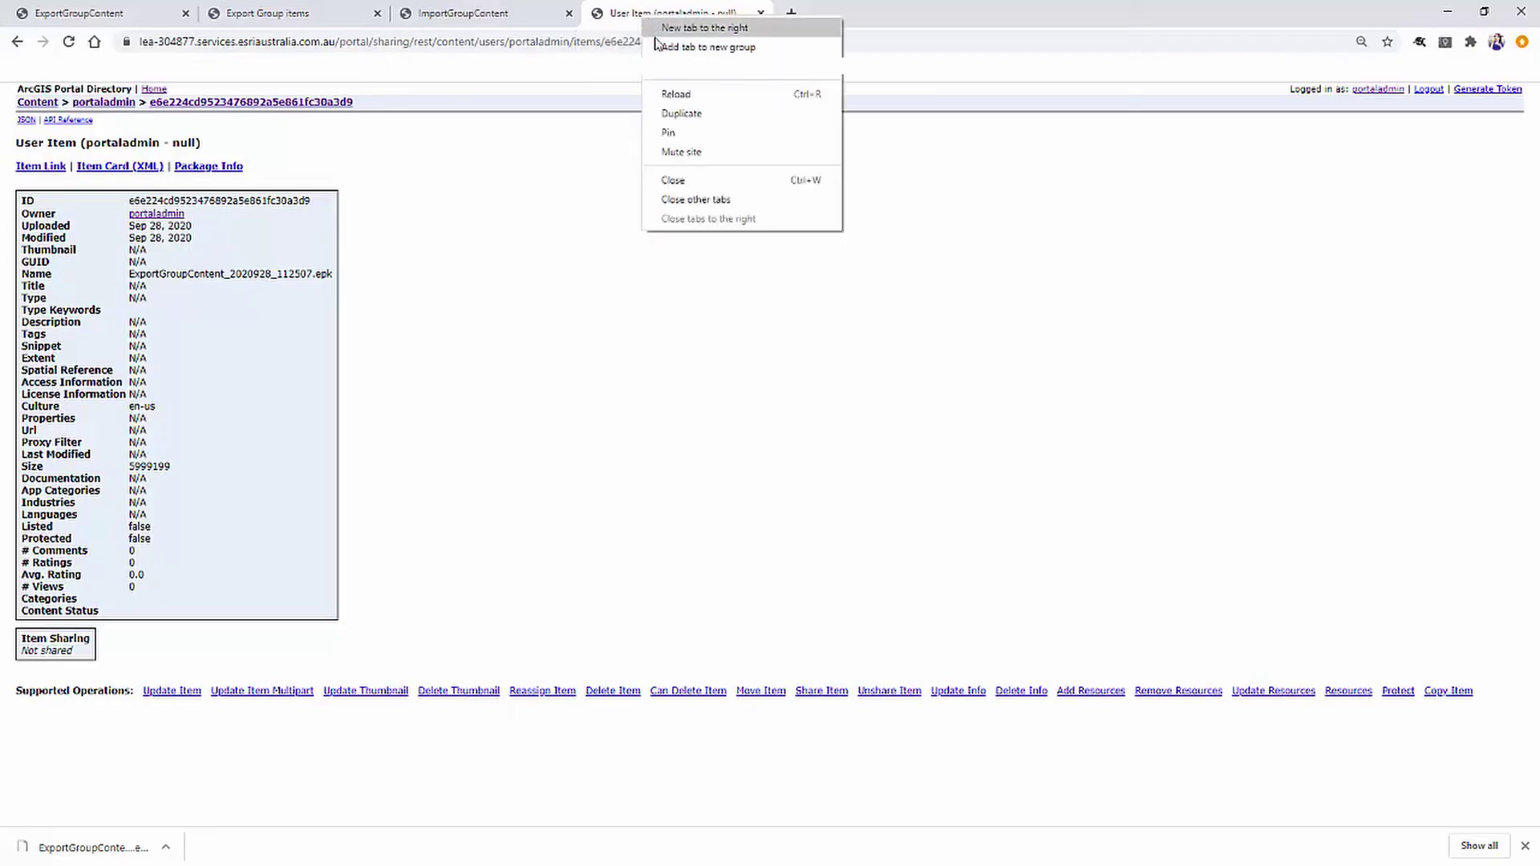
{"action": "left_click", "coordinate": [682, 114]}
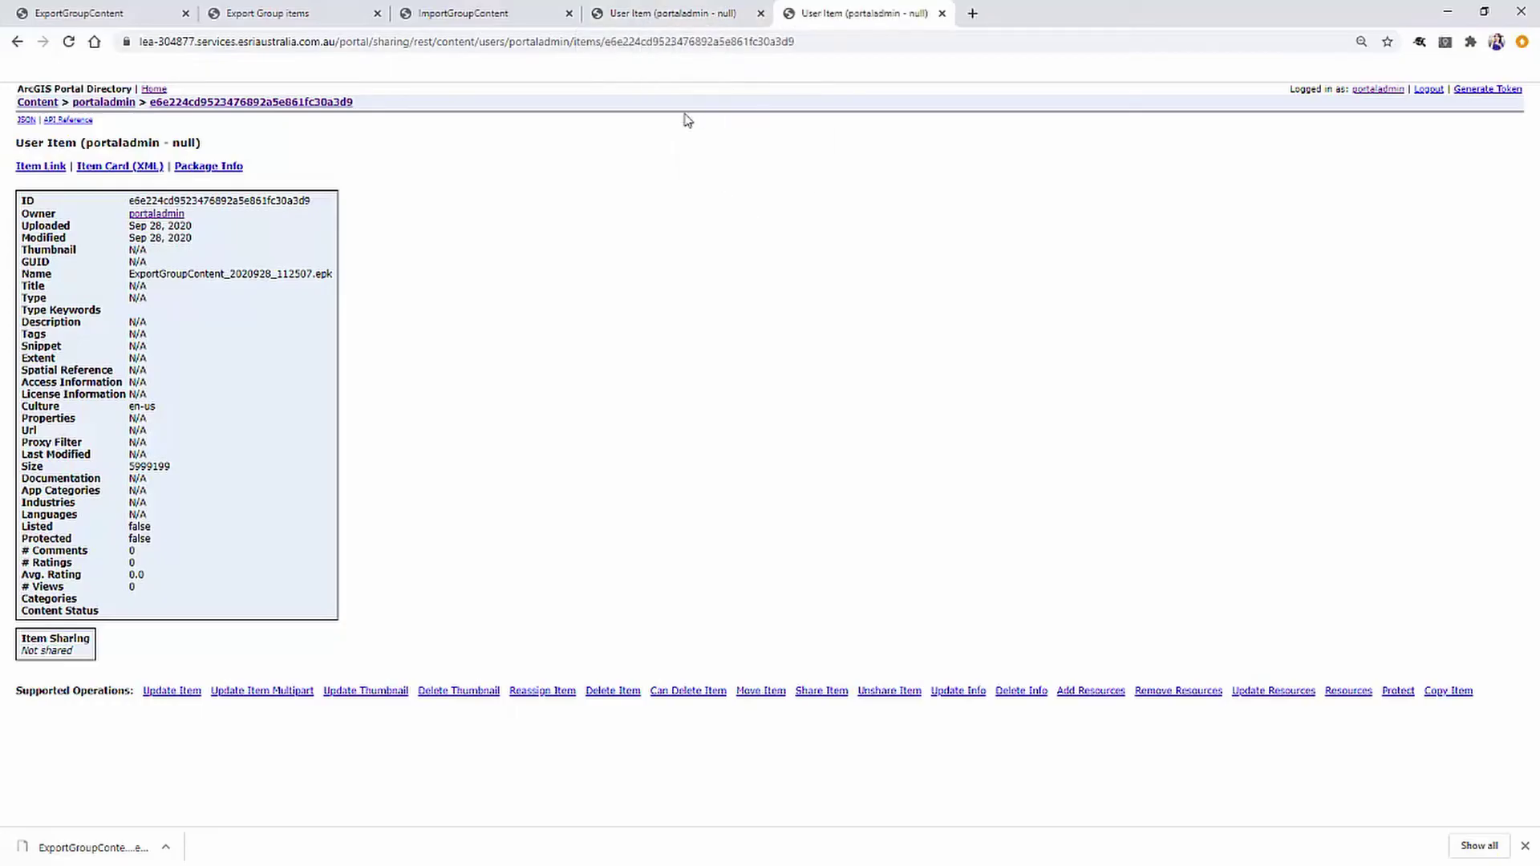
{"action": "left_click", "coordinate": [458, 19]}
{"action": "double_click", "coordinate": [571, 42]}
{"action": "right_click", "coordinate": [571, 41]}
{"action": "left_click", "coordinate": [623, 128]}
Change the duplicated URL to content/groups/<group ID> and open the Group details.
{"action": "left_click", "coordinate": [899, 14]}
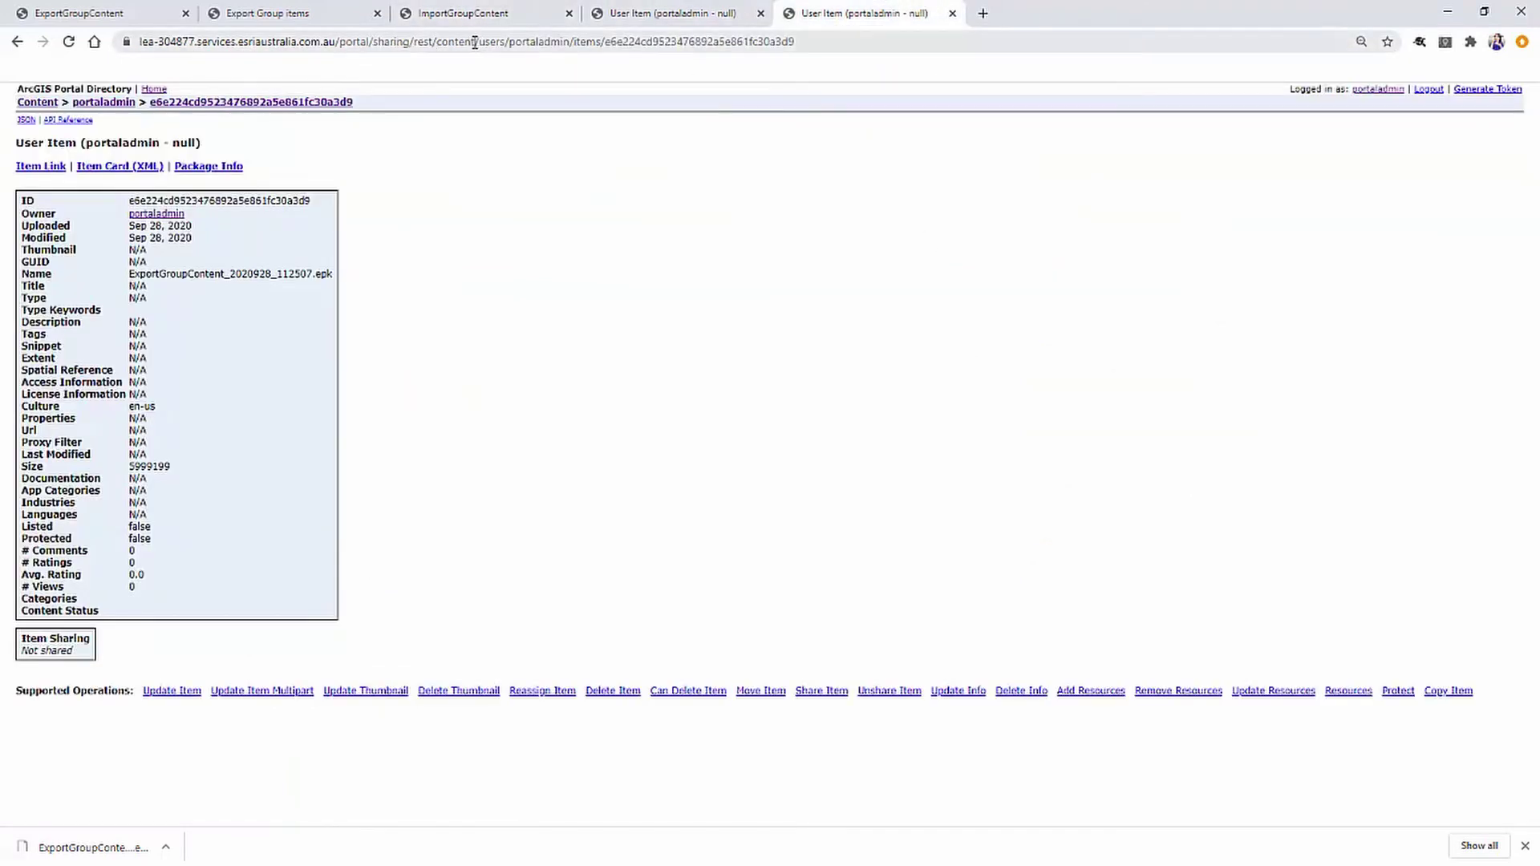
{"action": "left_click_drag", "start_coordinate": [476, 42], "coordinate": [860, 37]}
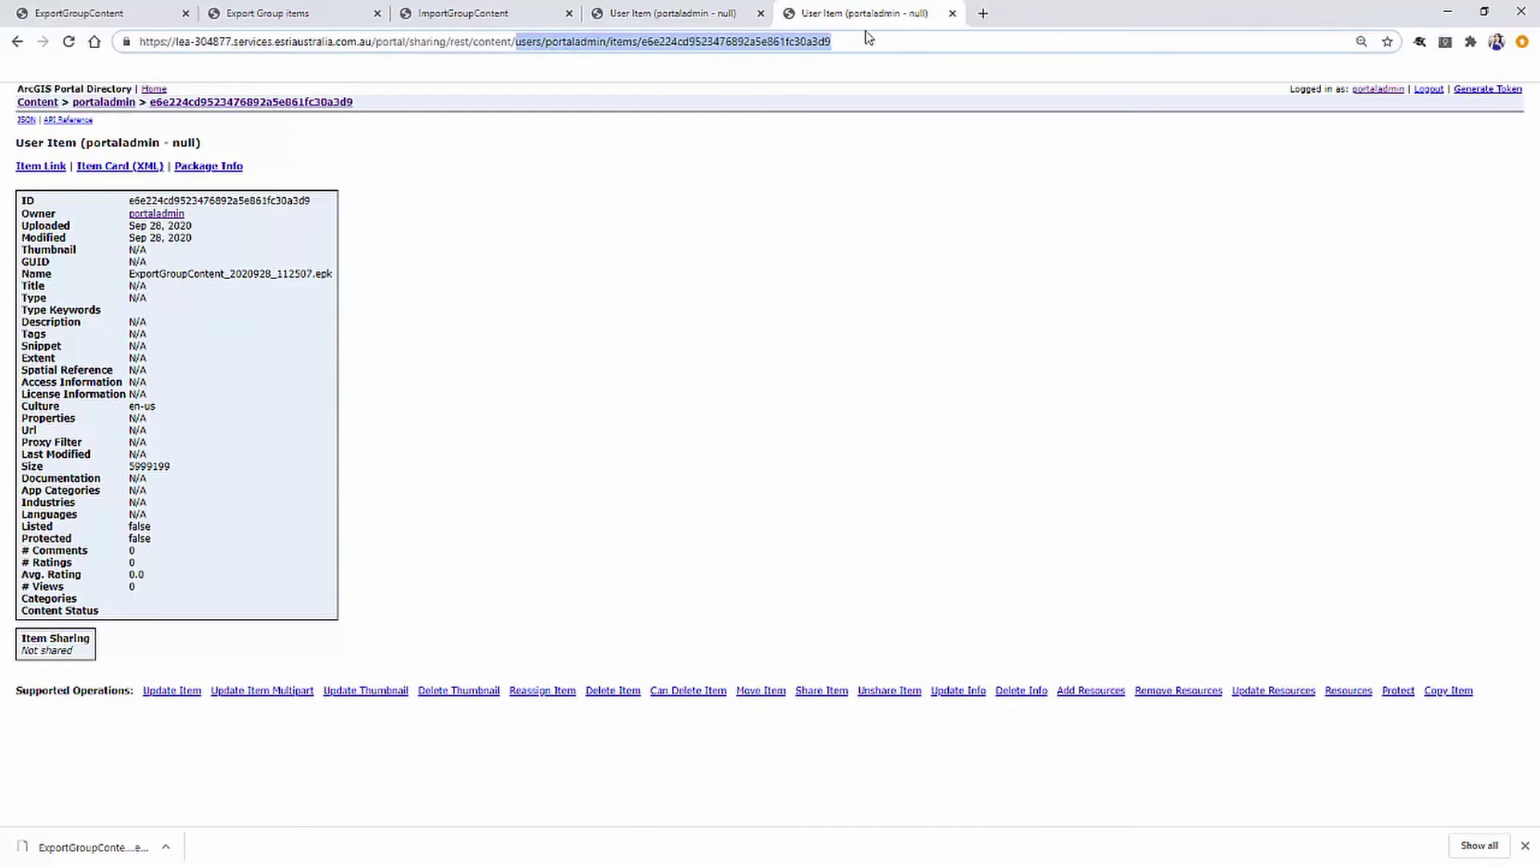
{"action": "type", "text": "groups/"}
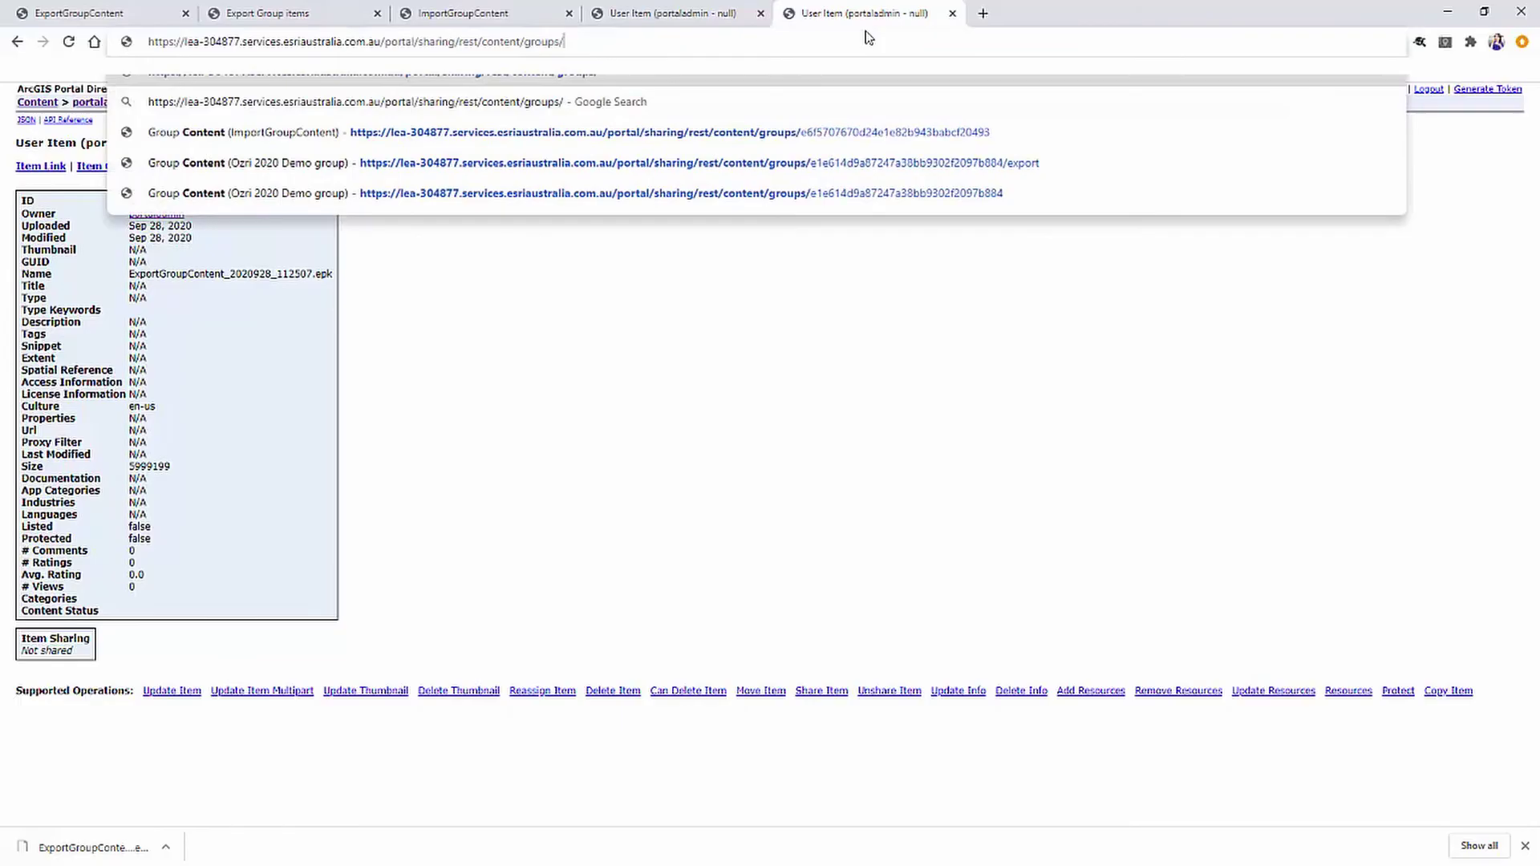
{"action": "key", "text": "ctrl+v"}
{"action": "key", "text": "Return"}
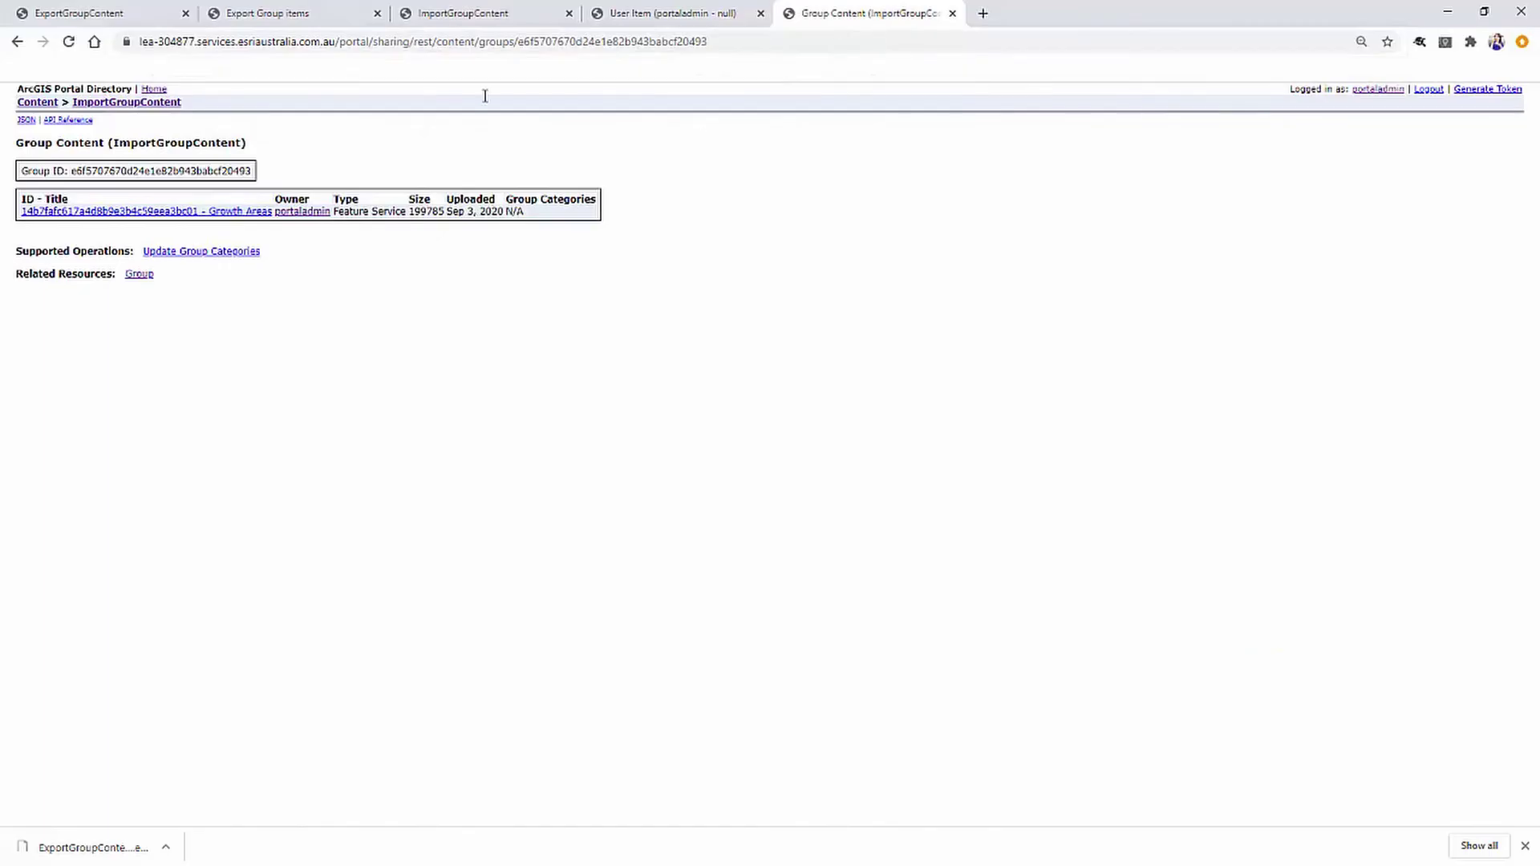
{"action": "left_click", "coordinate": [140, 275]}
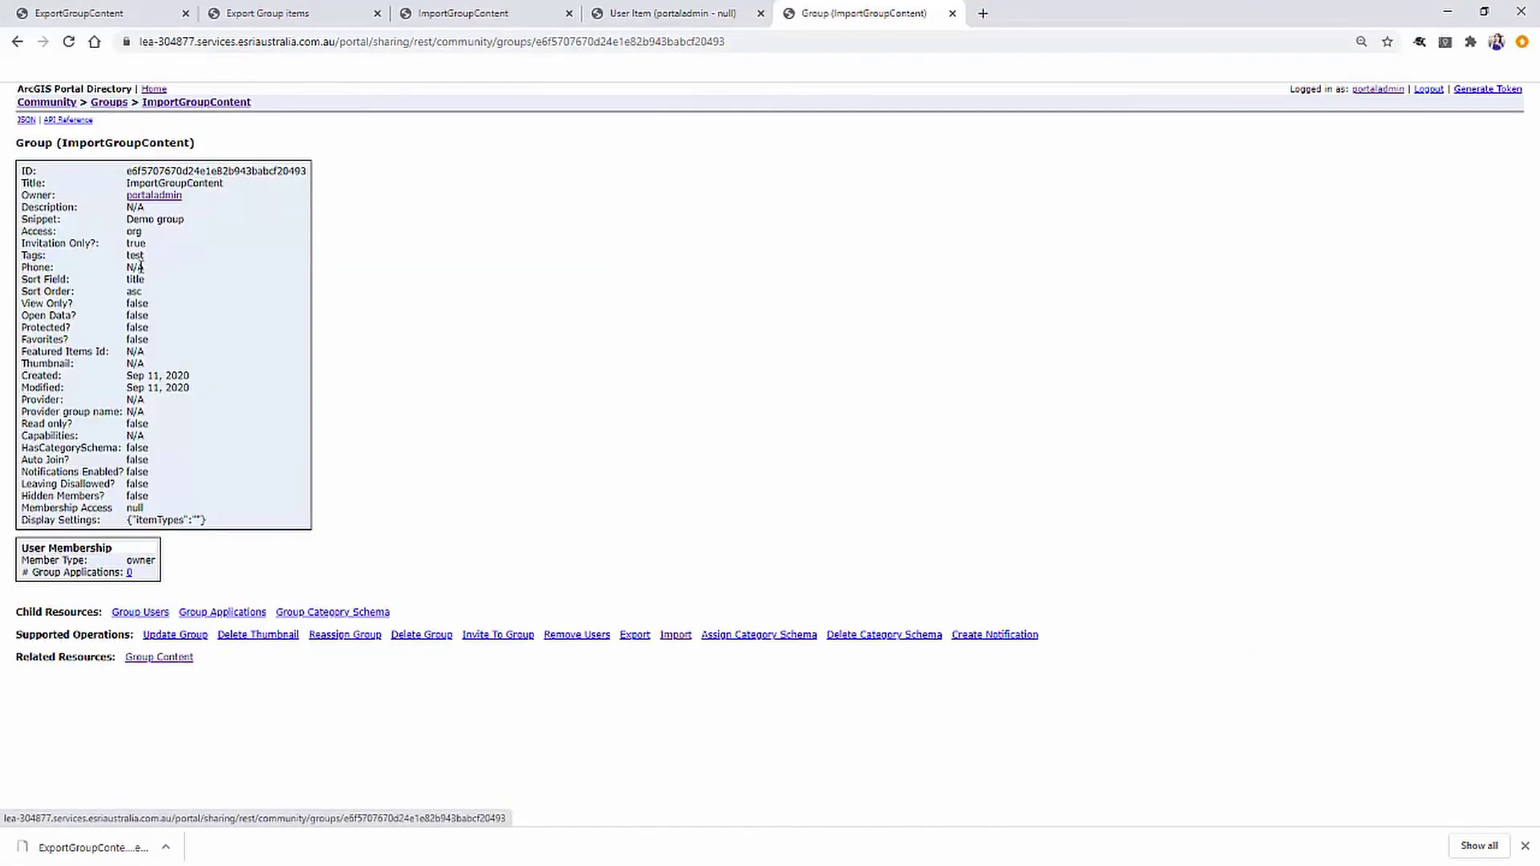
Paste the package item ID into Package item Id and run Import Package for ImportGroupContent.
{"action": "left_click", "coordinate": [674, 635]}
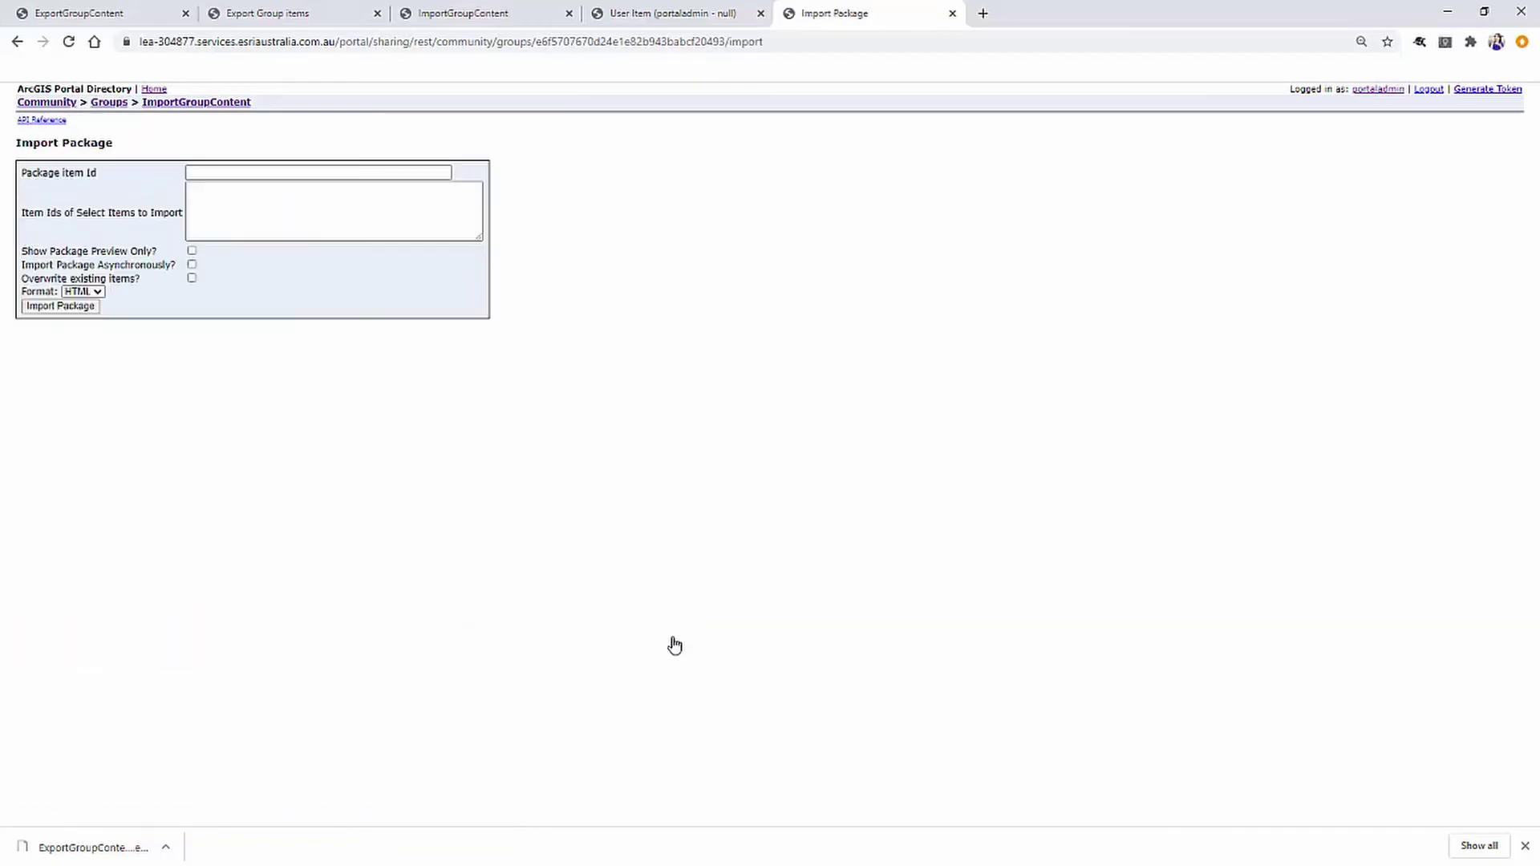
{"action": "left_click", "coordinate": [636, 20]}
{"action": "double_click", "coordinate": [285, 200]}
{"action": "right_click", "coordinate": [281, 200]}
{"action": "left_click", "coordinate": [296, 211]}
{"action": "left_click", "coordinate": [808, 18]}
{"action": "left_click", "coordinate": [210, 172]}
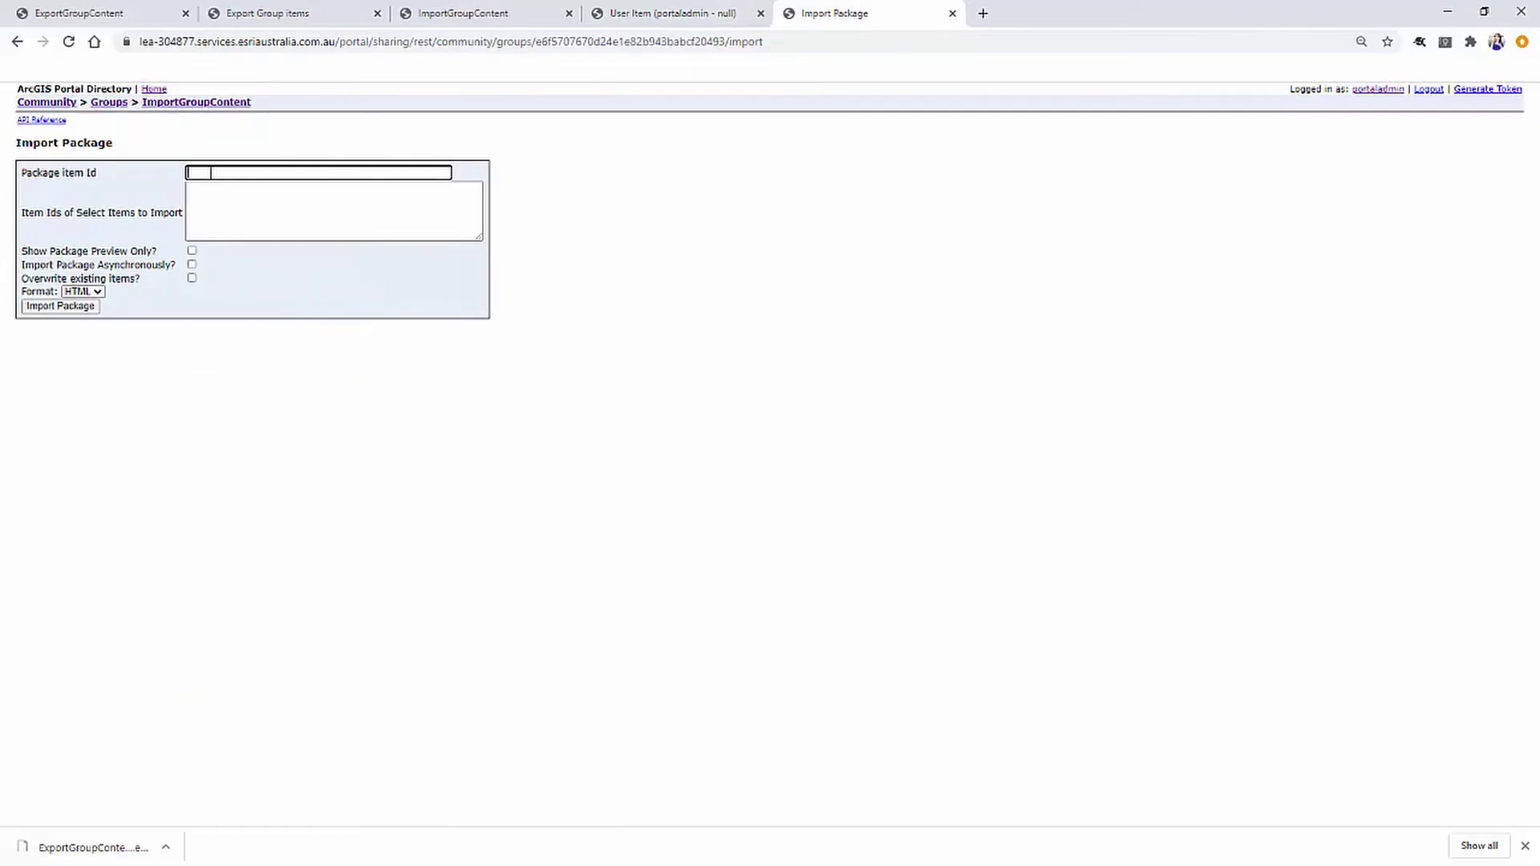
{"action": "key", "text": "ctrl+v"}
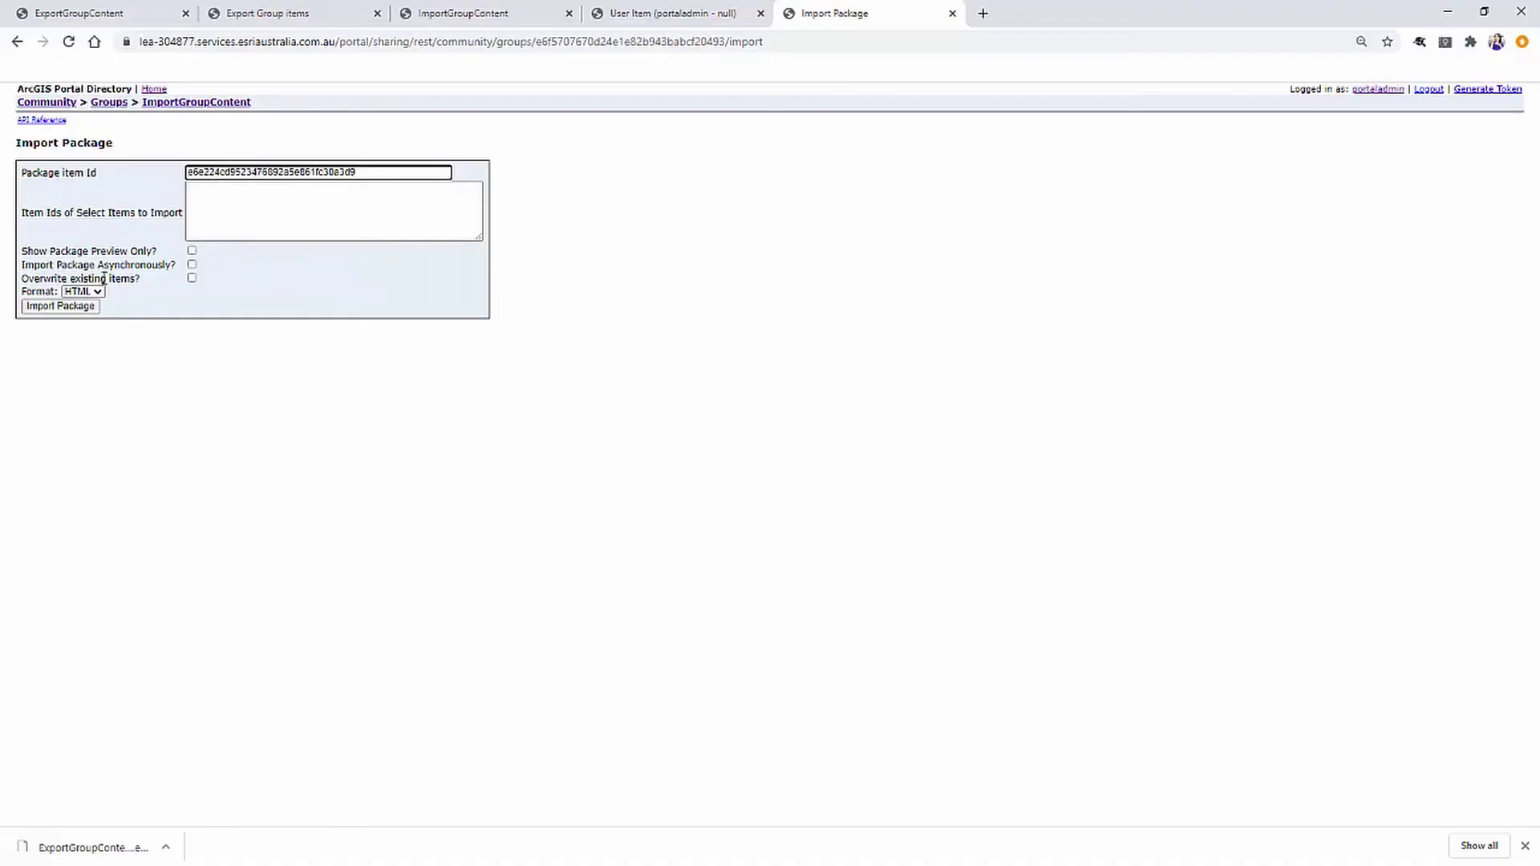
{"action": "left_click", "coordinate": [63, 307]}
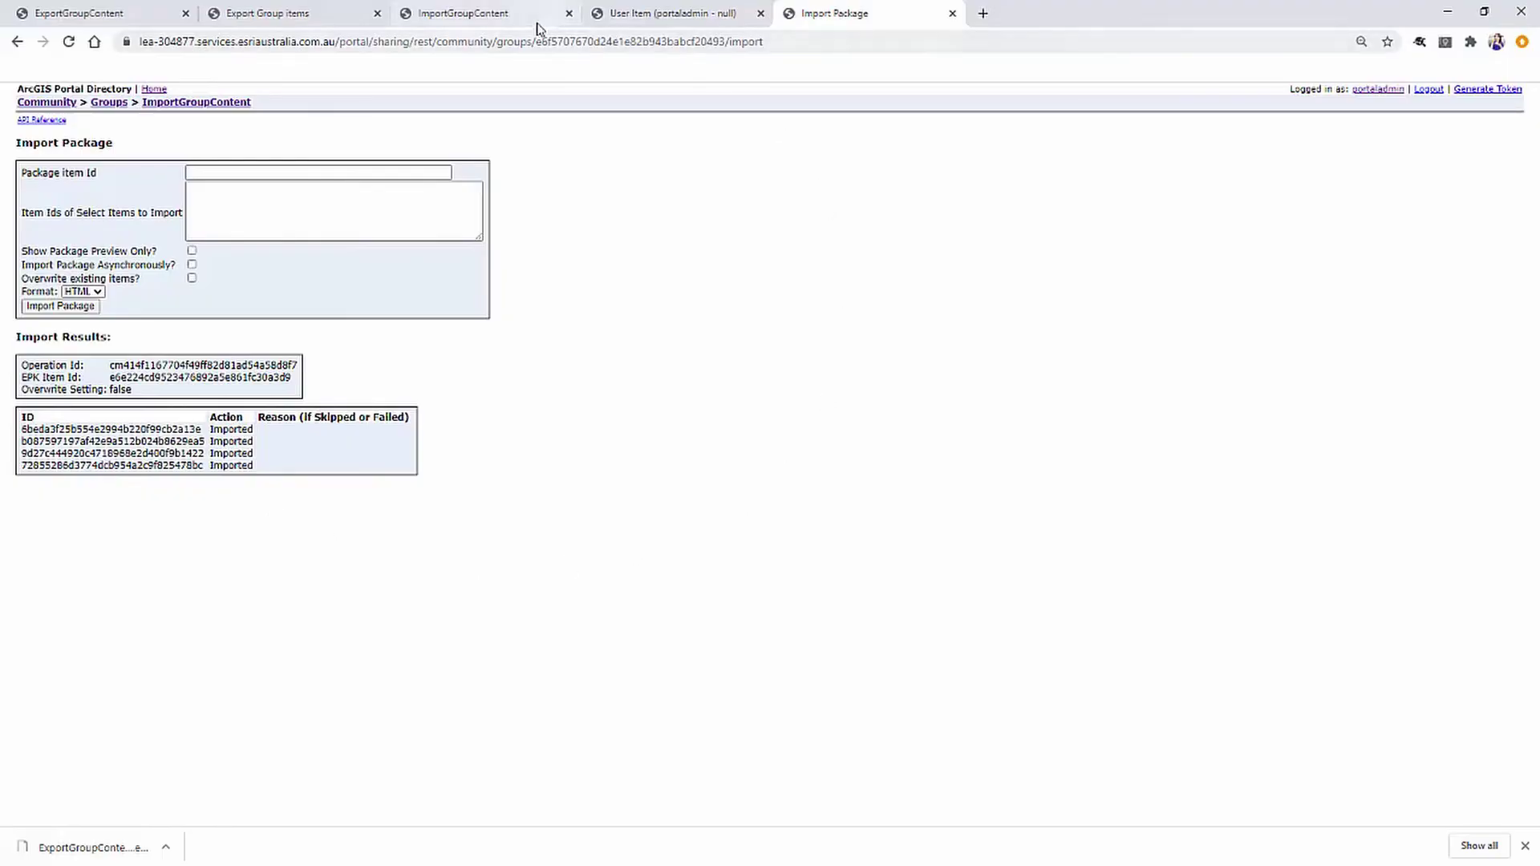
Refresh the ImportGroupContent group page and open the imported Accidents web map.
{"action": "left_click", "coordinate": [510, 16]}
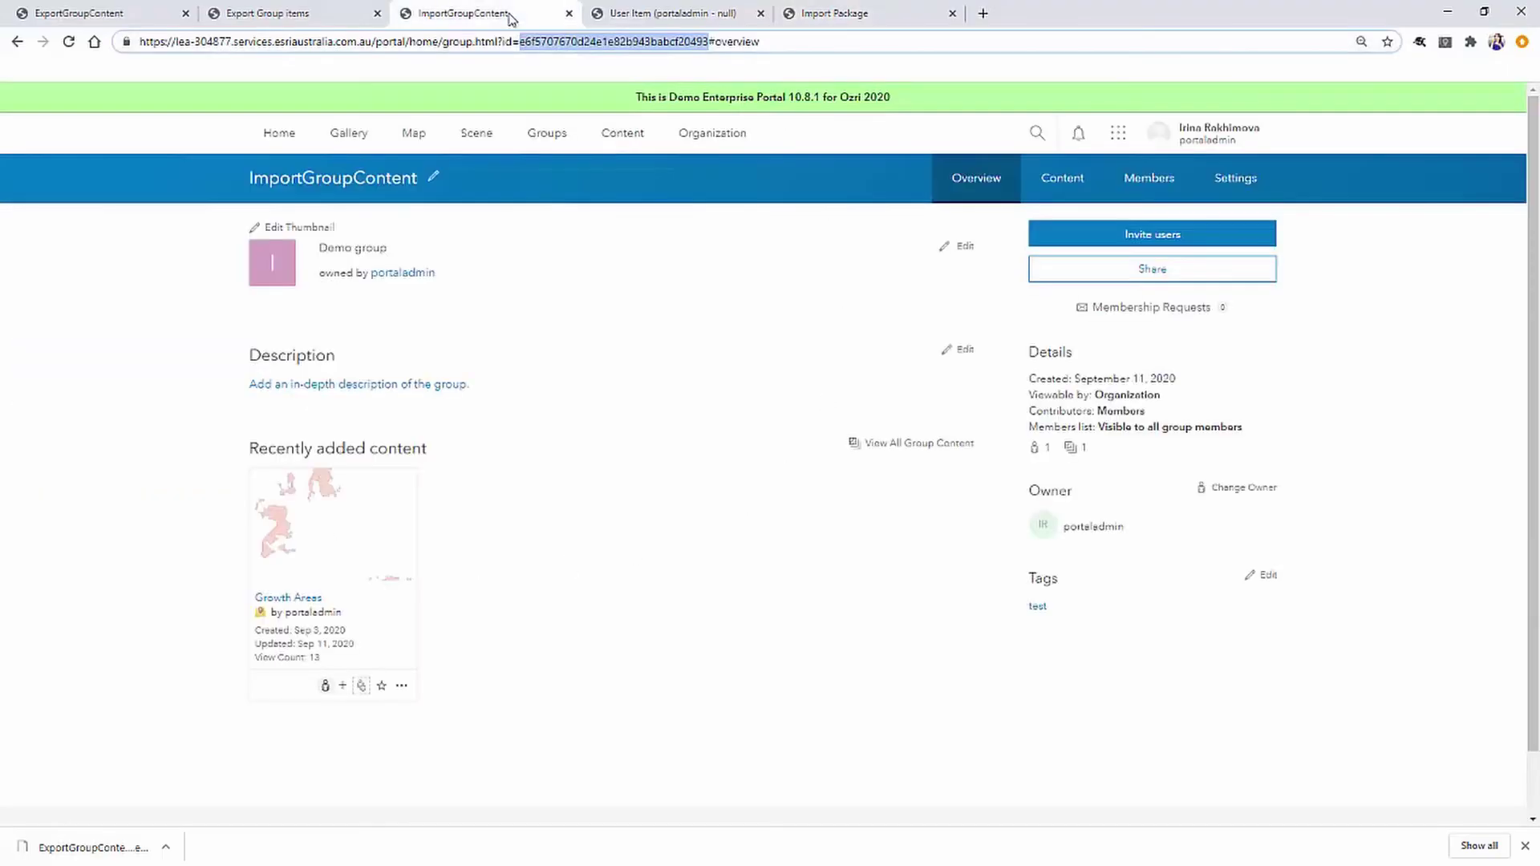
{"action": "left_click", "coordinate": [69, 42]}
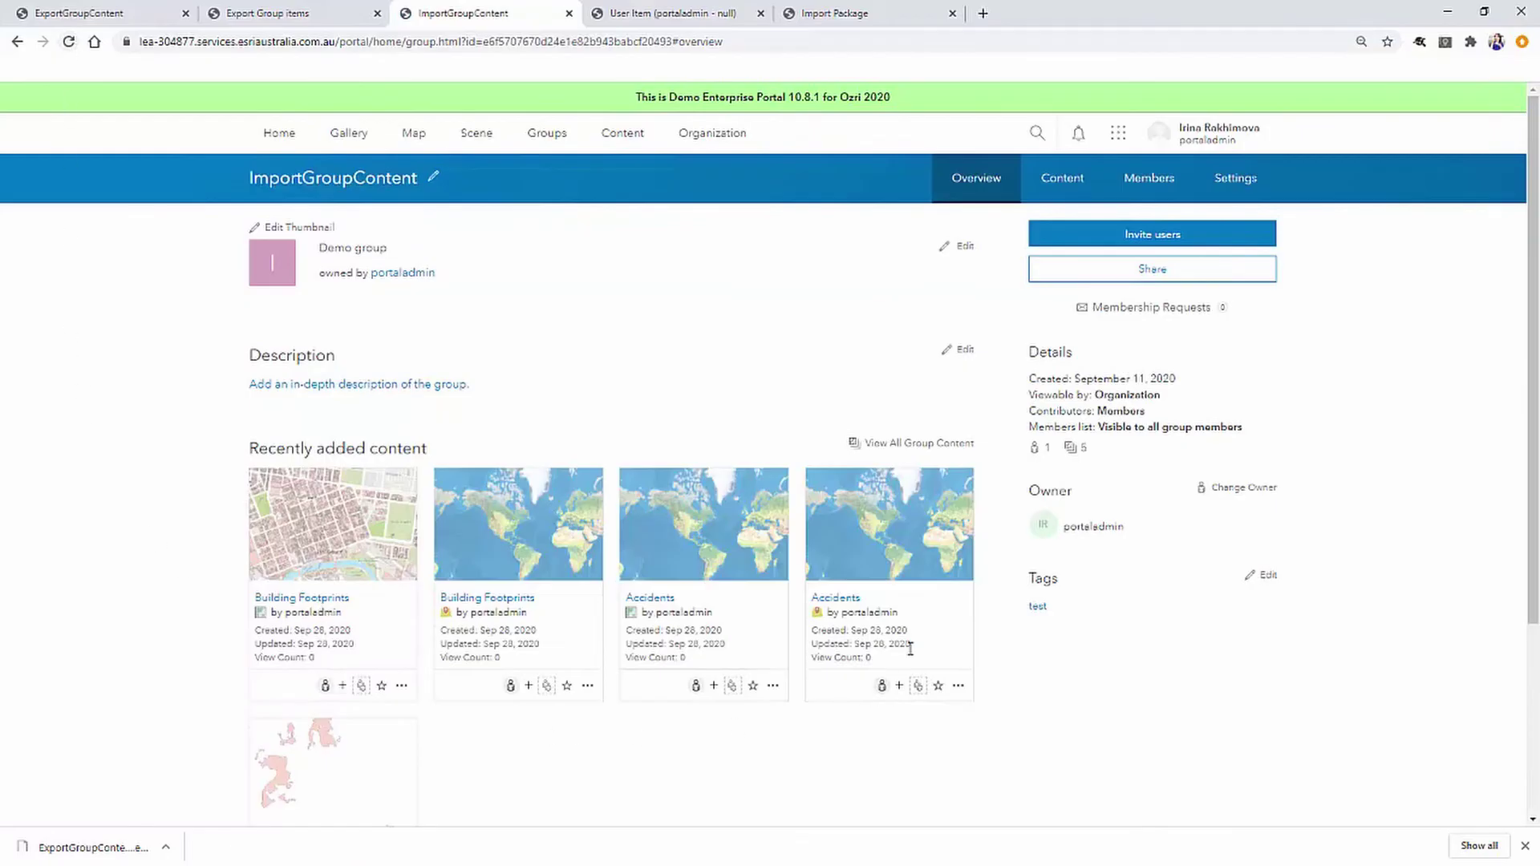
{"action": "left_click", "coordinate": [646, 597]}
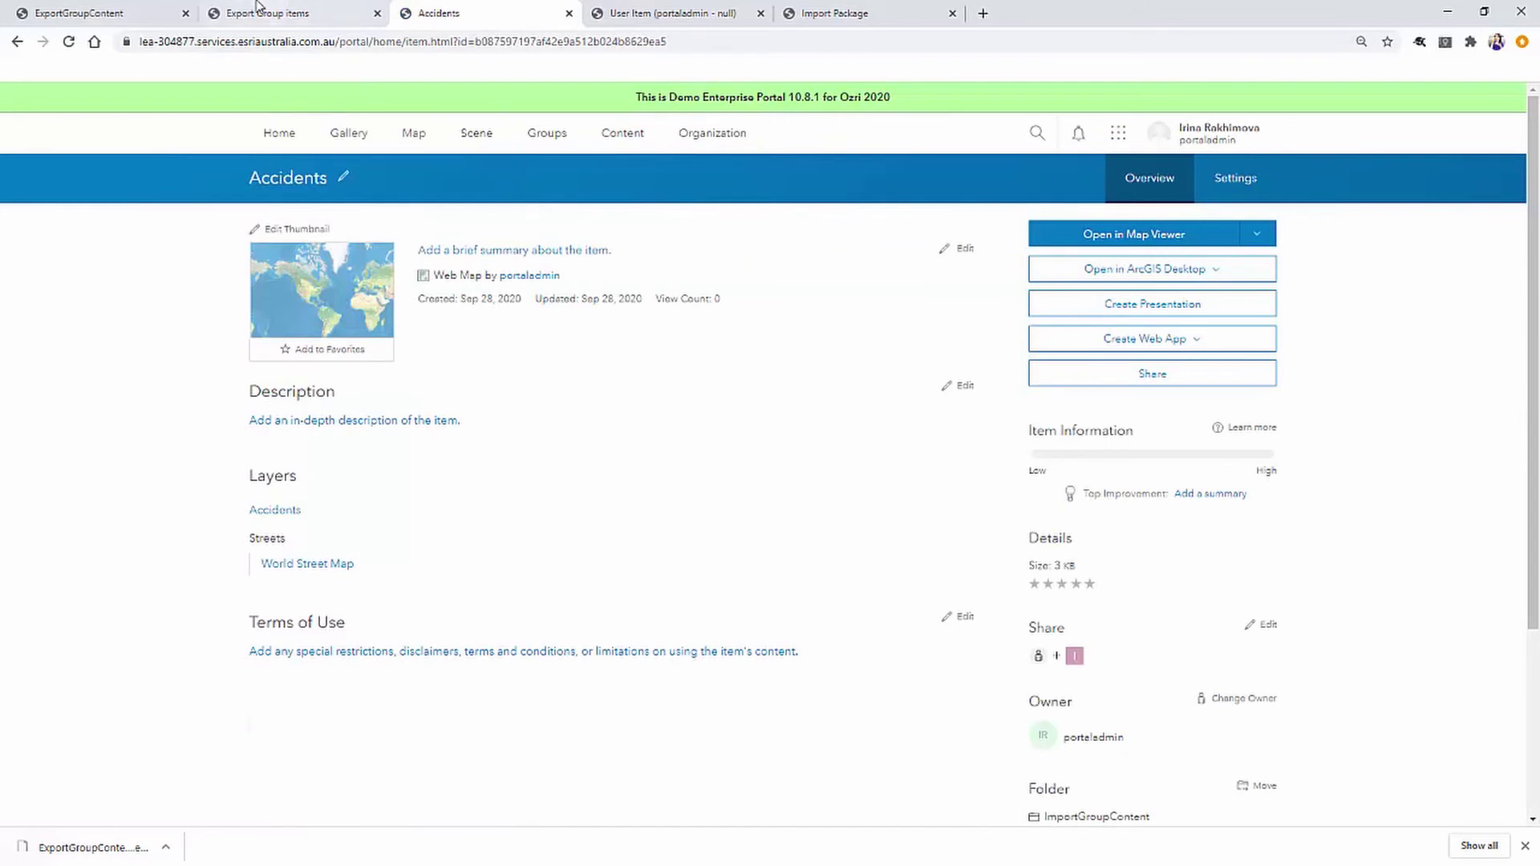
Open the Accidents feature layer's item page in a separate tab.
{"action": "right_click", "coordinate": [283, 520]}
{"action": "left_click", "coordinate": [337, 523]}
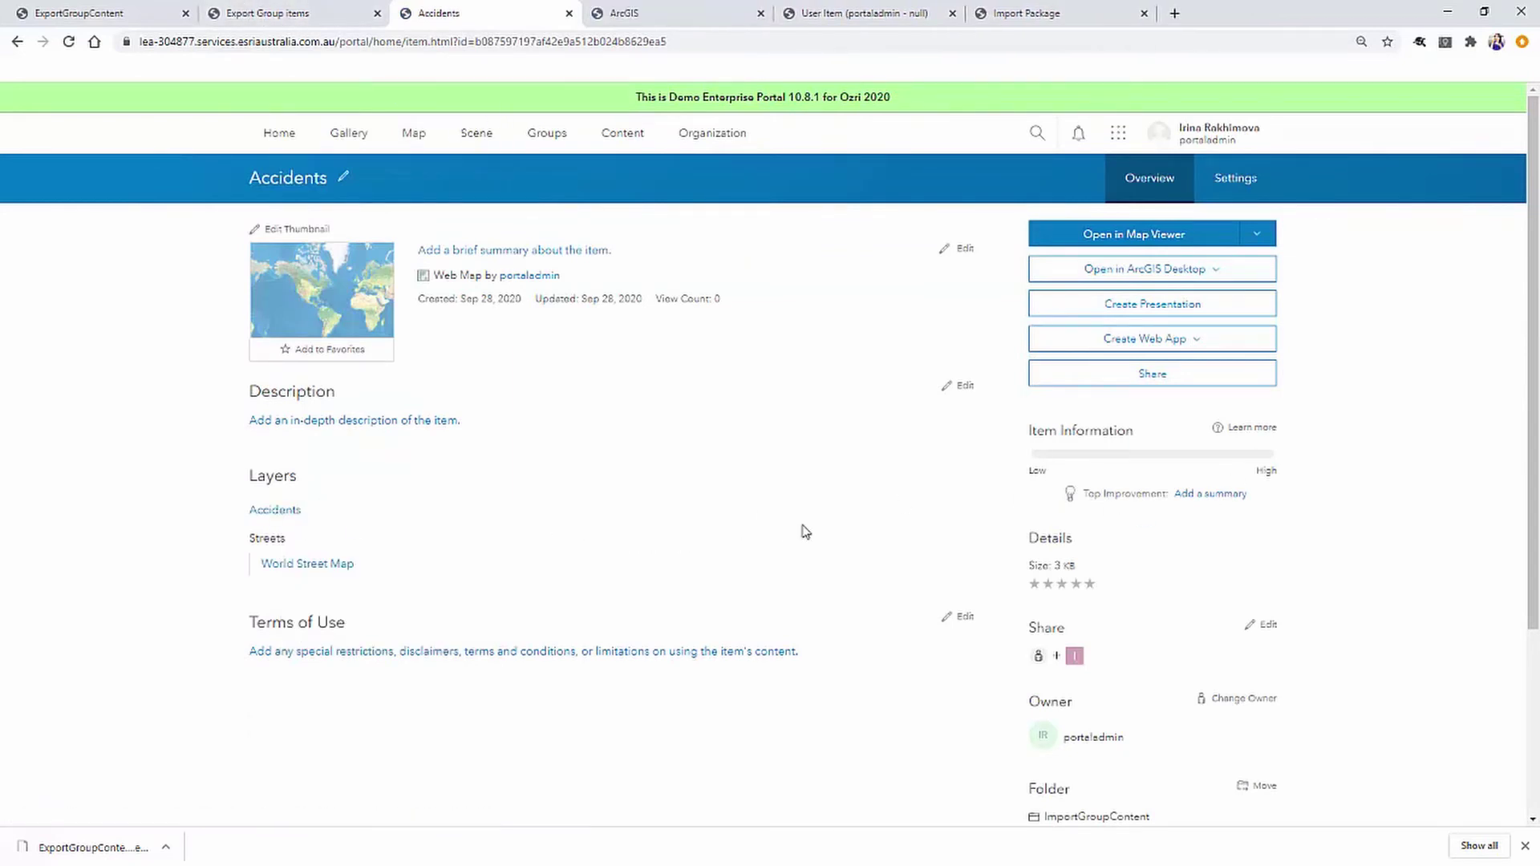
{"action": "scroll", "coordinate": [805, 532], "scroll_direction": "down", "scroll_amount": 3}
{"action": "scroll", "coordinate": [812, 537], "scroll_direction": "up", "scroll_amount": 3}
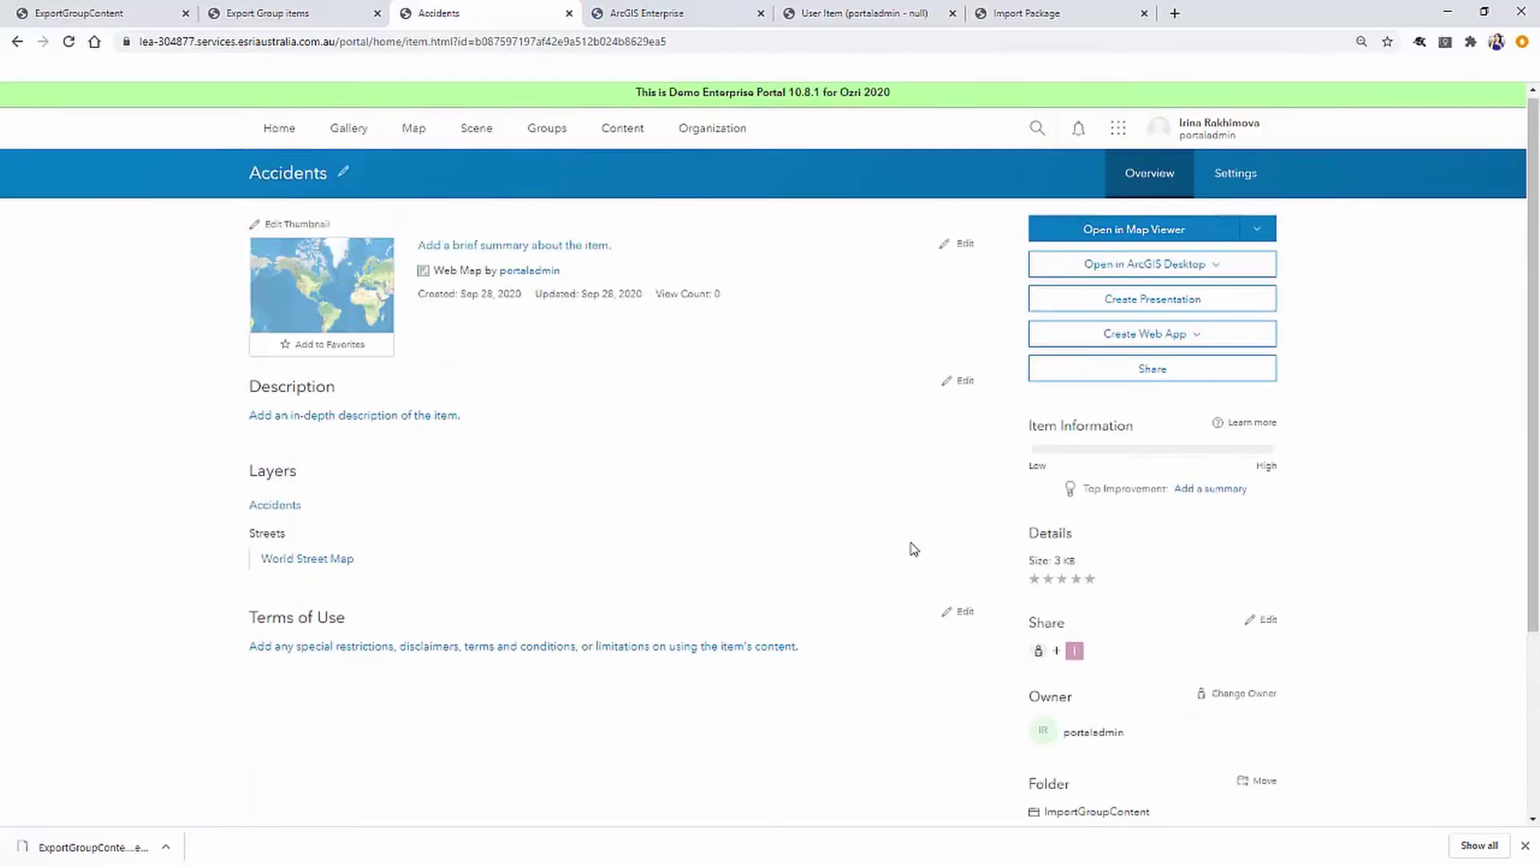
{"action": "left_click", "coordinate": [657, 22]}
{"action": "scroll", "coordinate": [1148, 640], "scroll_direction": "down", "scroll_amount": 6}
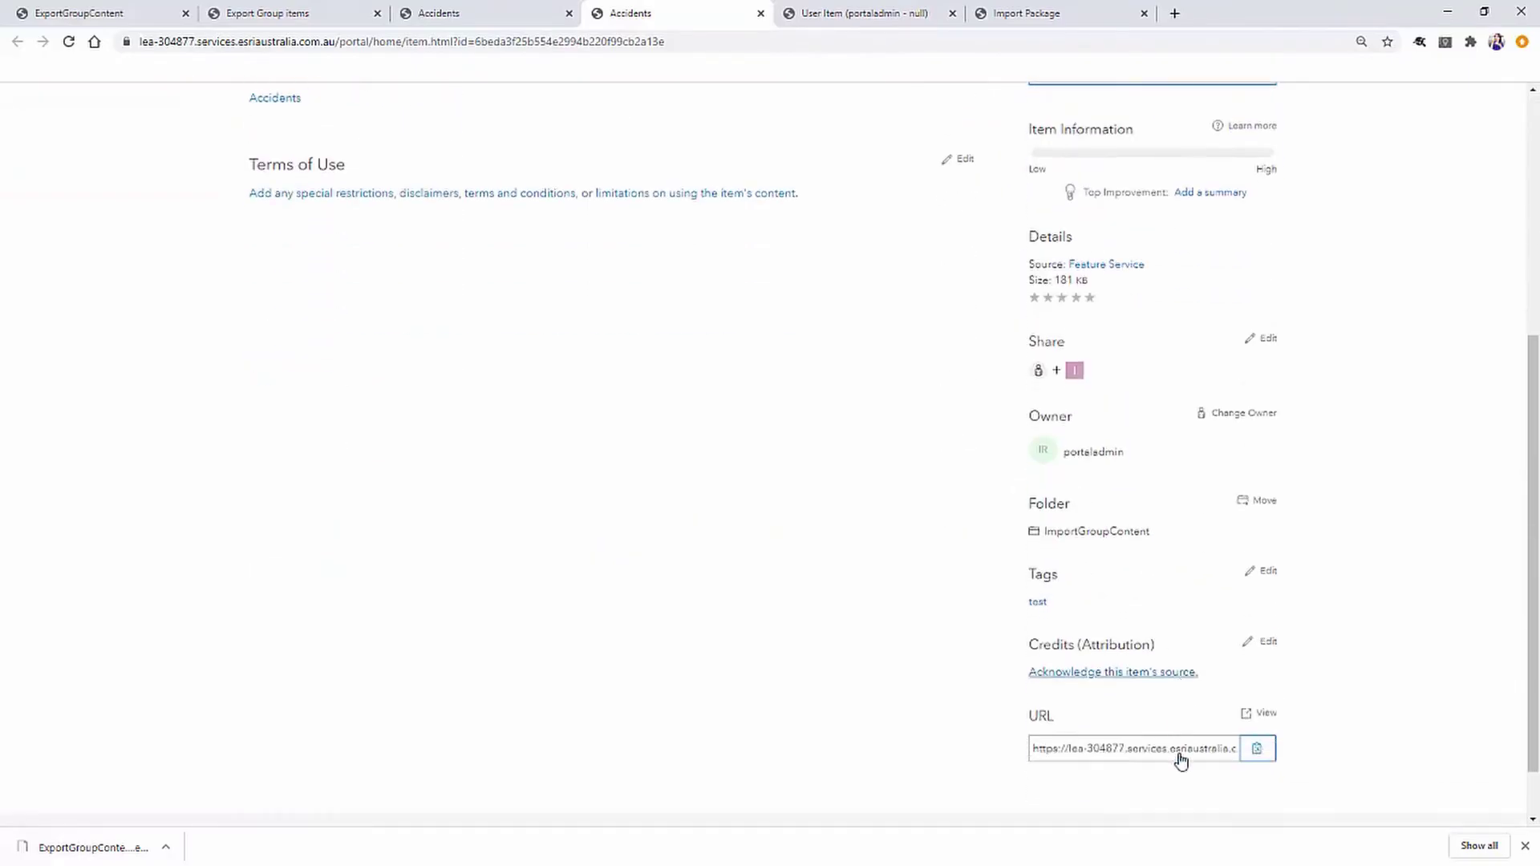
View the Accidents feature service REST endpoint, then open the Accidents web map in Map Viewer.
{"action": "left_click", "coordinate": [1264, 644]}
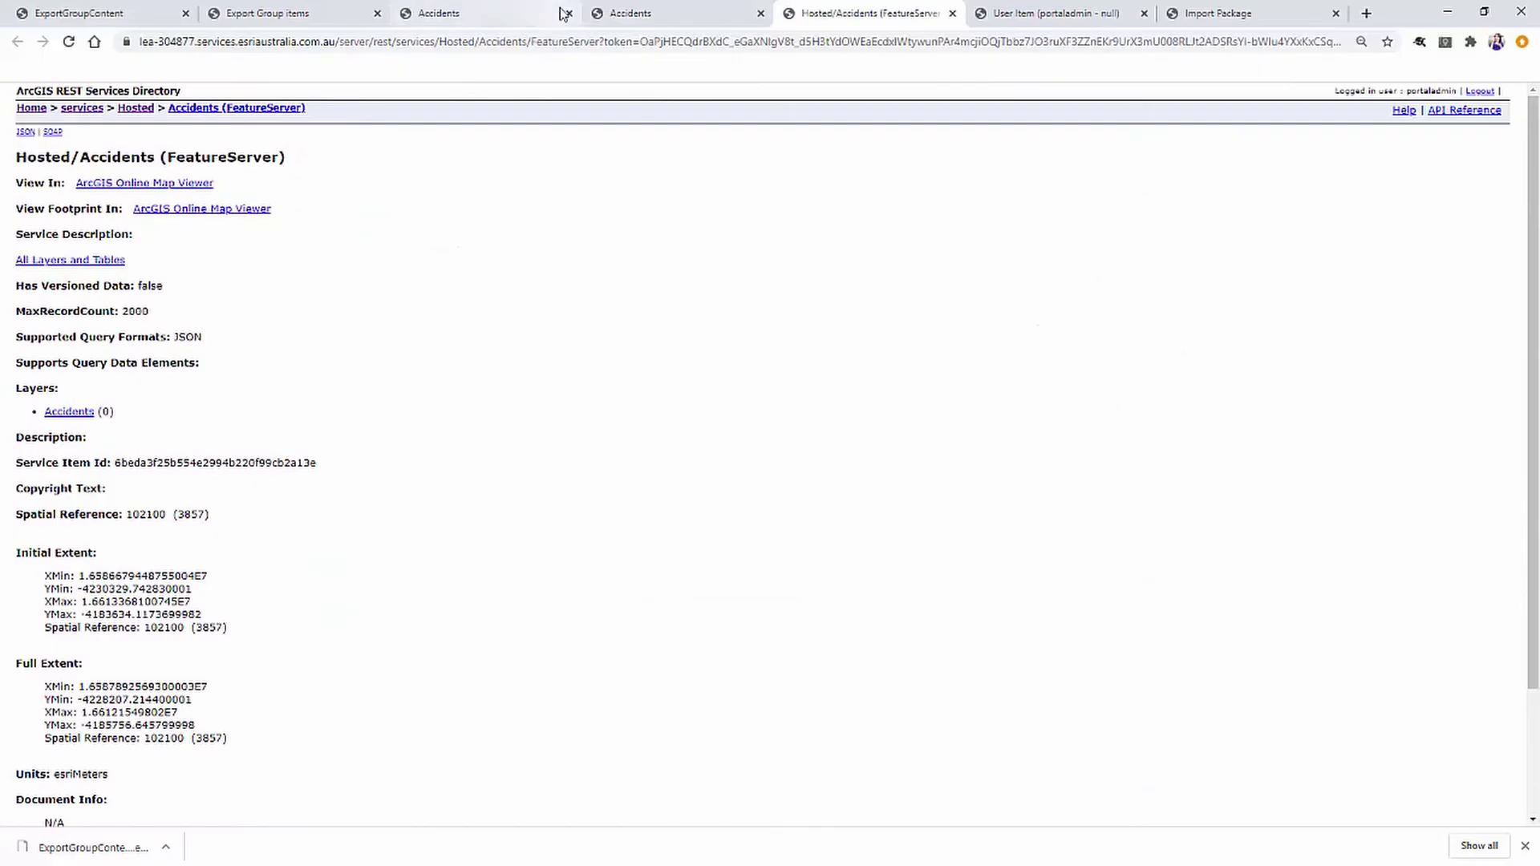
{"action": "left_click", "coordinate": [634, 13]}
{"action": "left_click", "coordinate": [457, 13]}
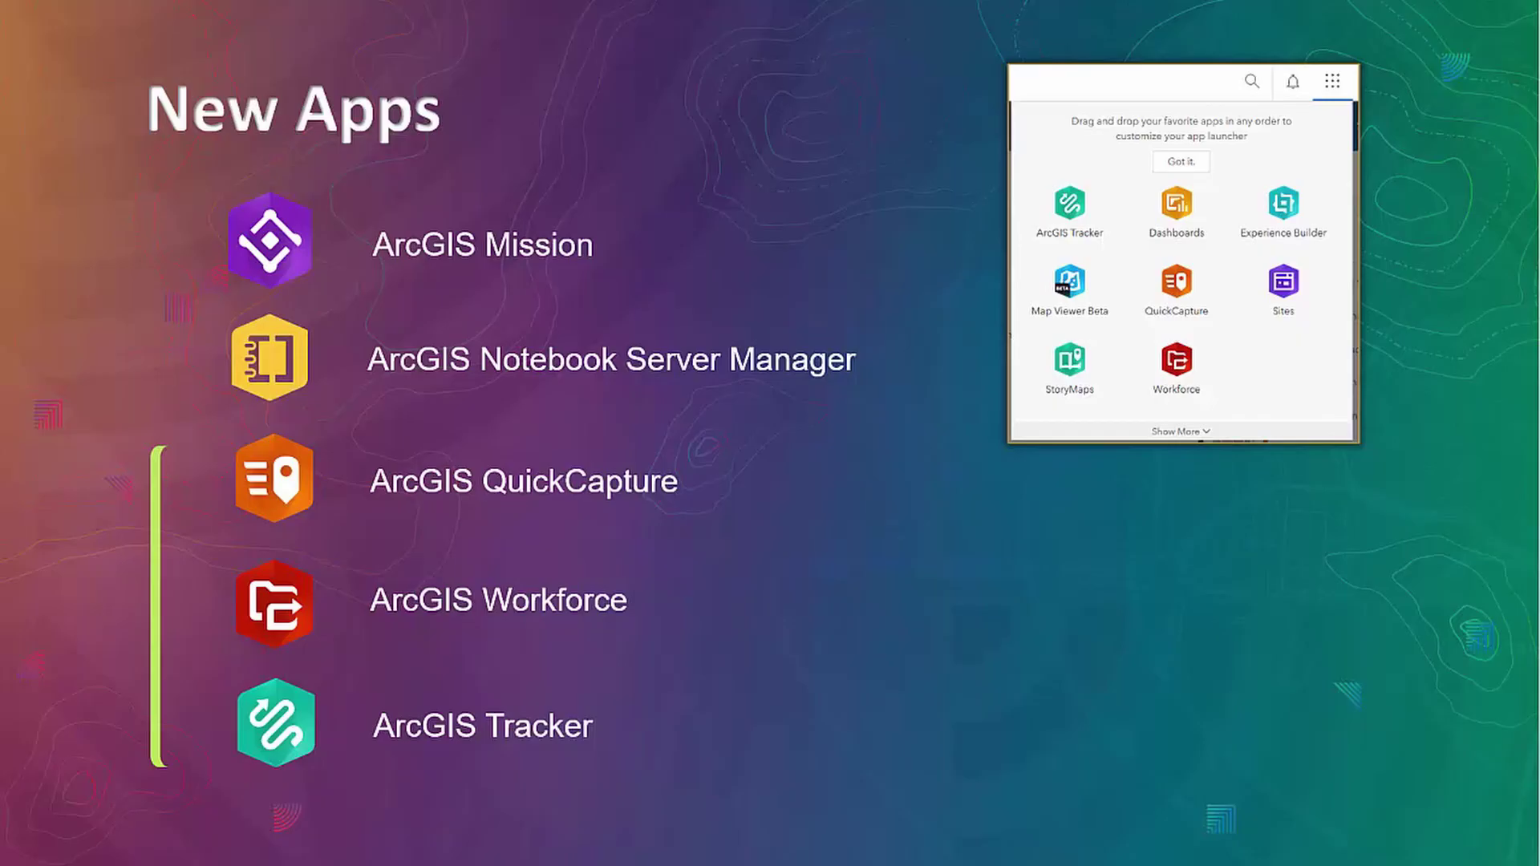
Advance the slide animation to show the 10.8.1 apps.
{"action": "key", "text": "Right"}
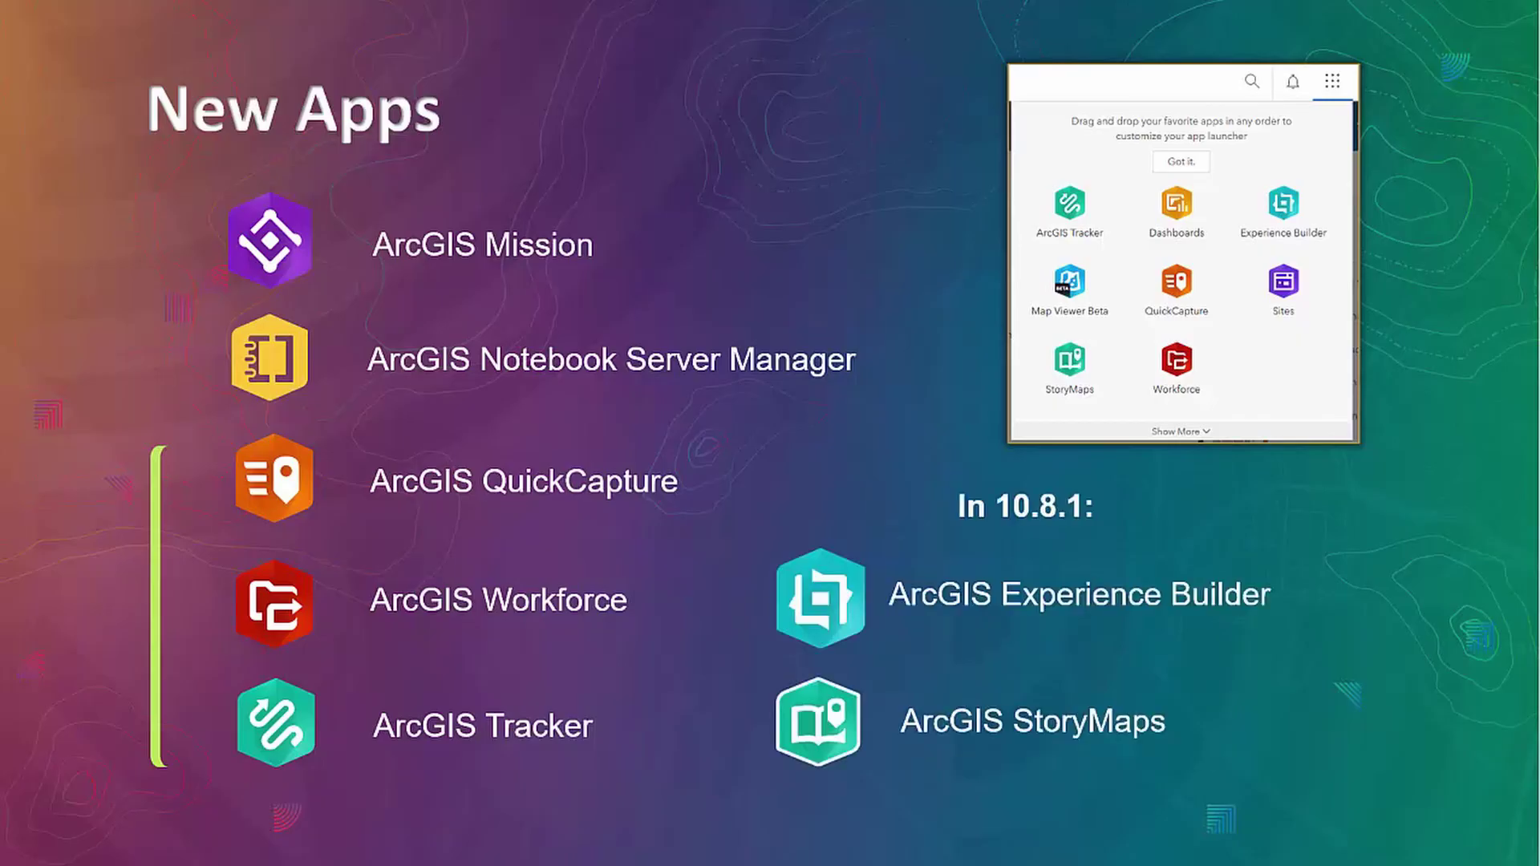